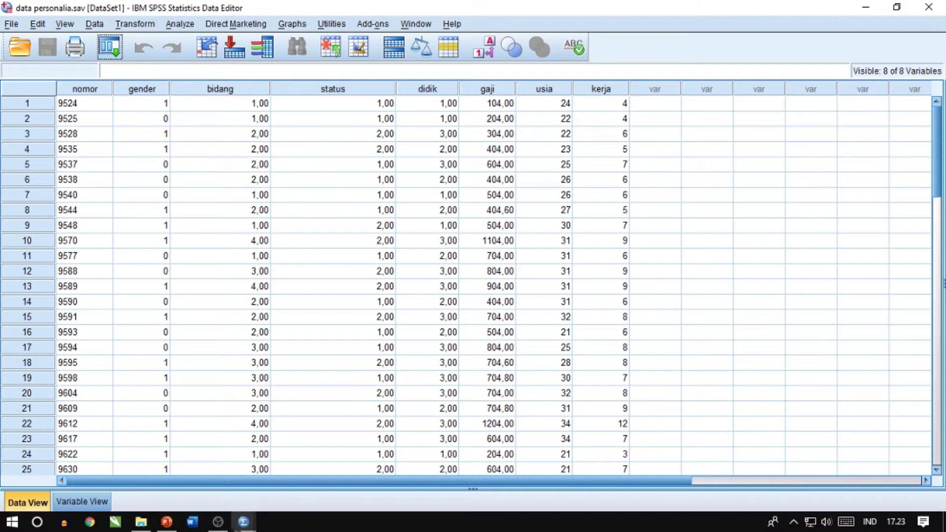
# Read the Chart Builder instructions on slide 2 of the PowerPoint presentation and return to data personalia.sav in SPSS.
pyautogui.click(179, 527)
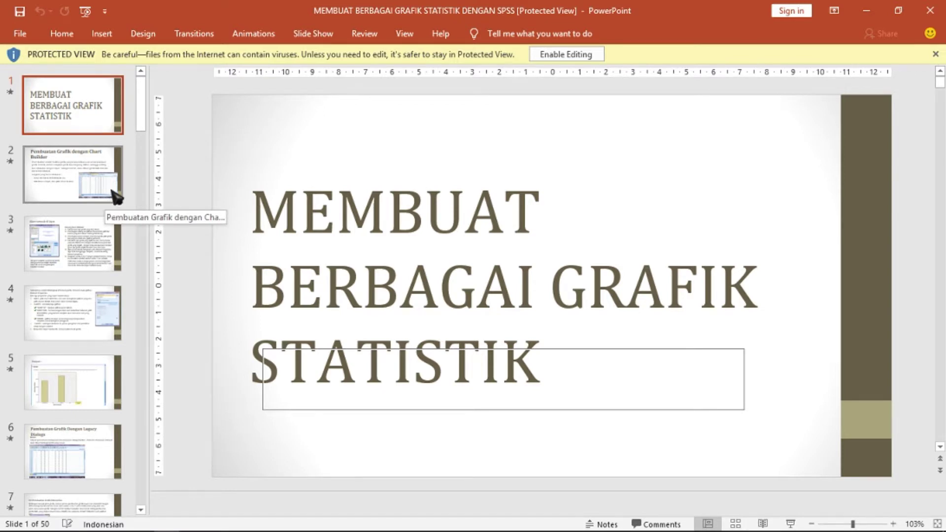
pyautogui.click(111, 199)
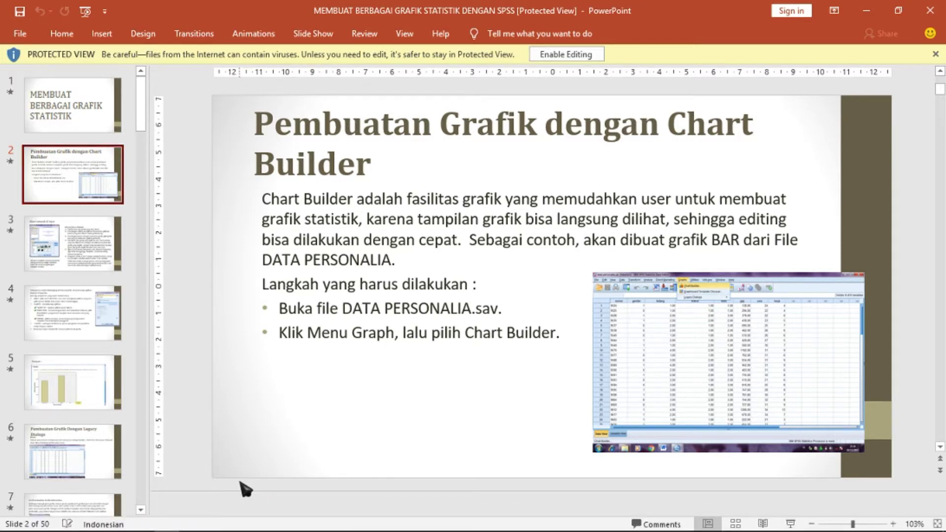
pyautogui.moveTo(244, 522)
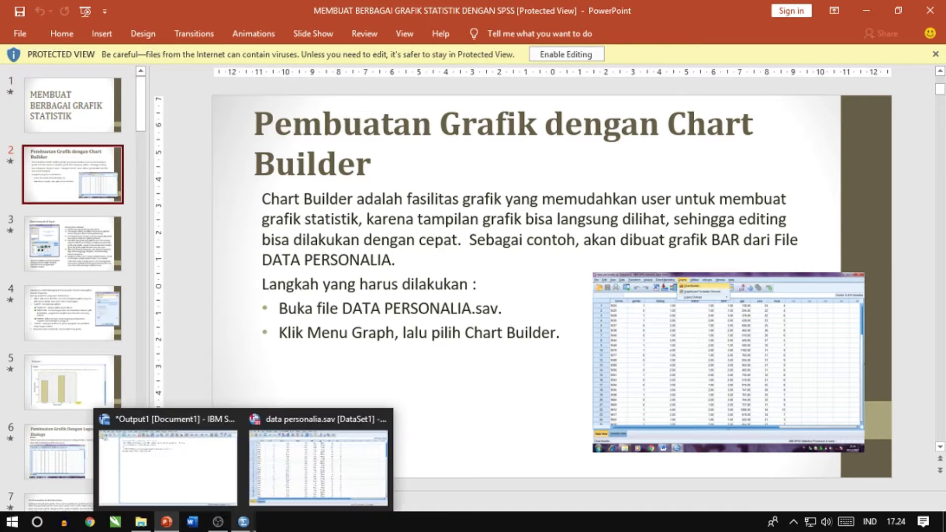
pyautogui.click(317, 474)
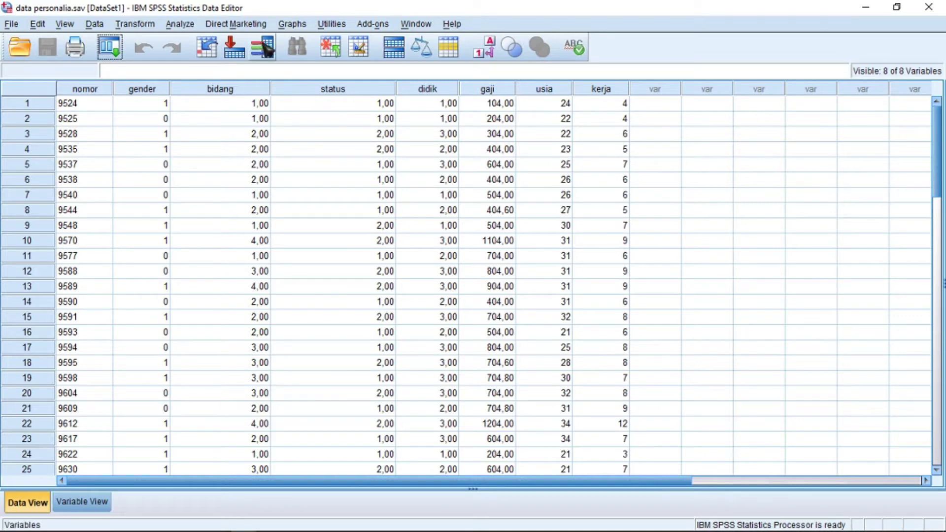
# Start a simple bar chart for the personnel data with Chart Builder.
pyautogui.click(302, 29)
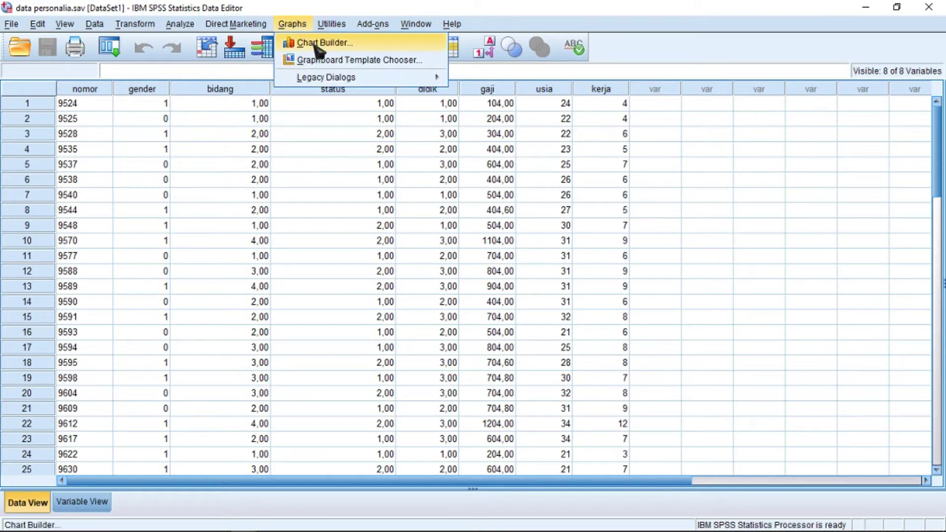
pyautogui.click(319, 42)
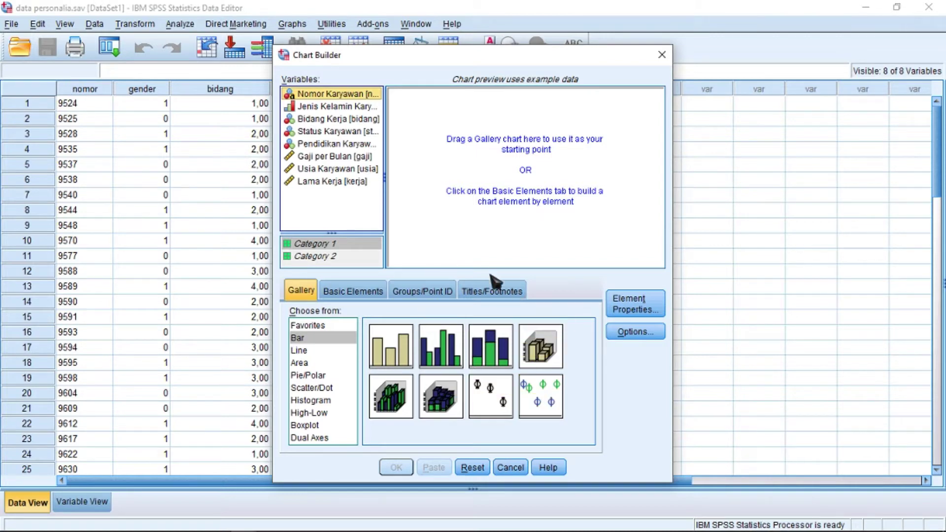
pyautogui.click(387, 358)
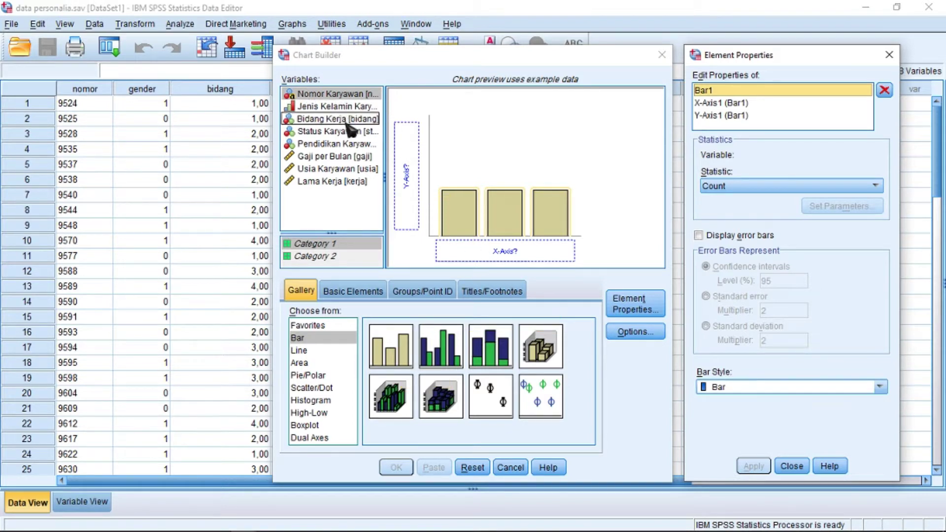
# Assign Gaji per Bulan to the chart's Y axis and Status Karyawan to its X axis.
pyautogui.click(351, 157)
pyautogui.moveTo(350, 157); pyautogui.dragTo(415, 172)
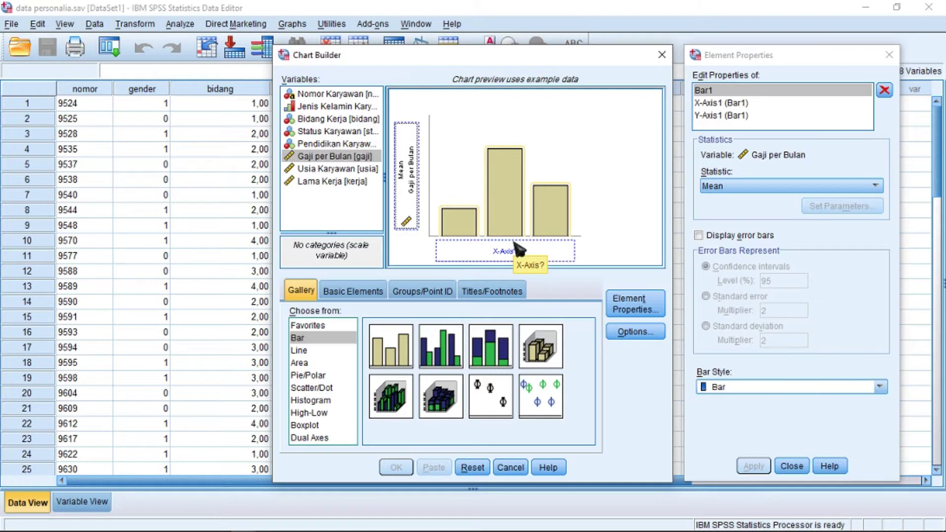
pyautogui.moveTo(365, 132); pyautogui.dragTo(508, 253)
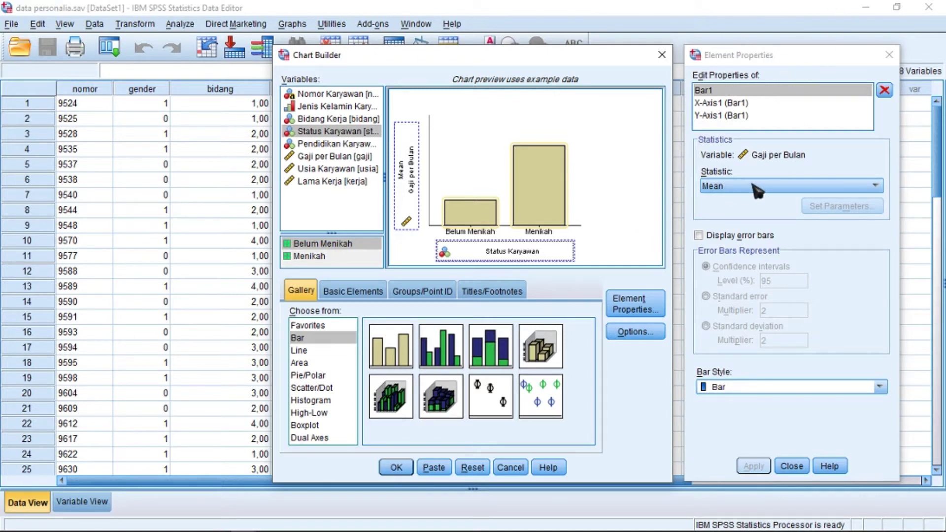
# Apply the Mean statistic to Bar1 and generate the bar chart in the output.
pyautogui.click(719, 93)
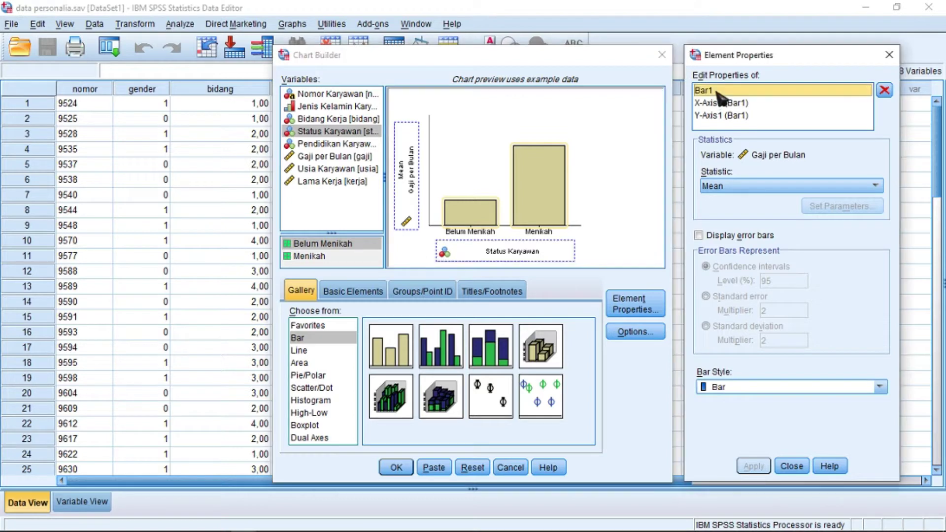
pyautogui.click(876, 187)
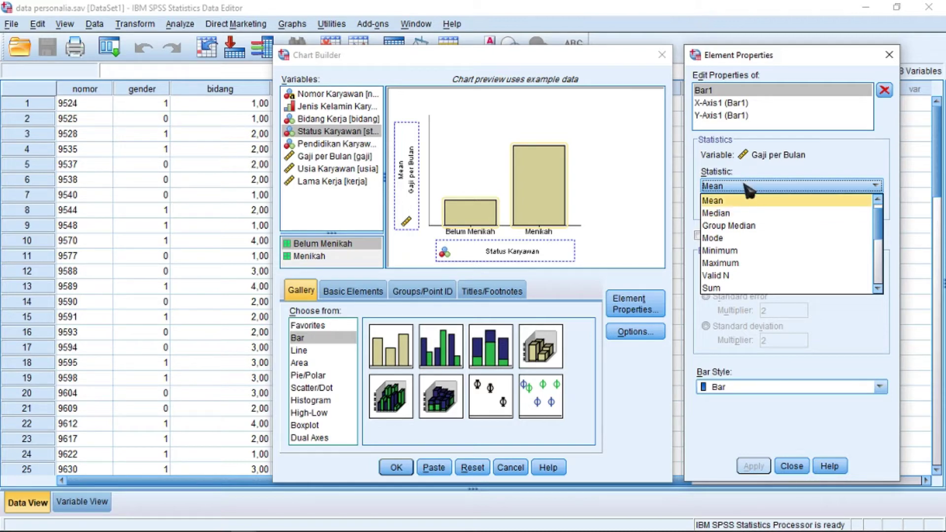
pyautogui.click(748, 201)
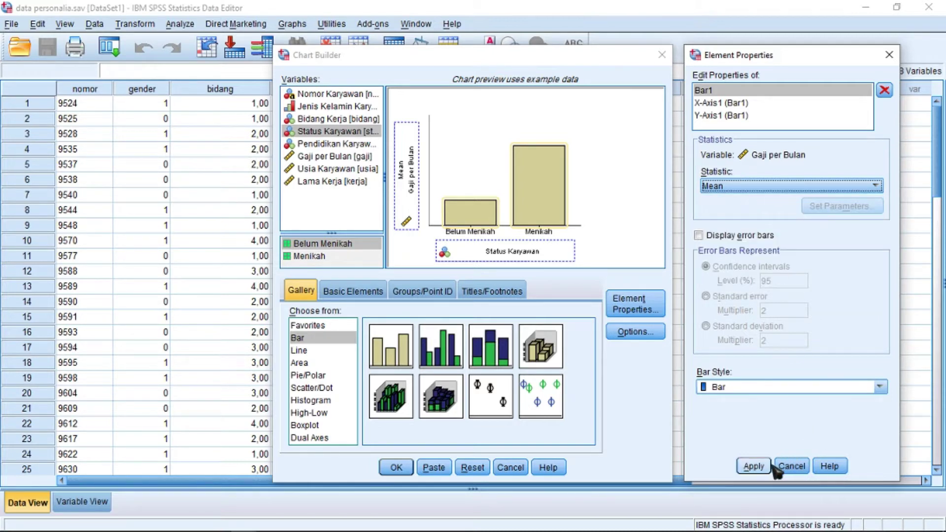
pyautogui.click(754, 466)
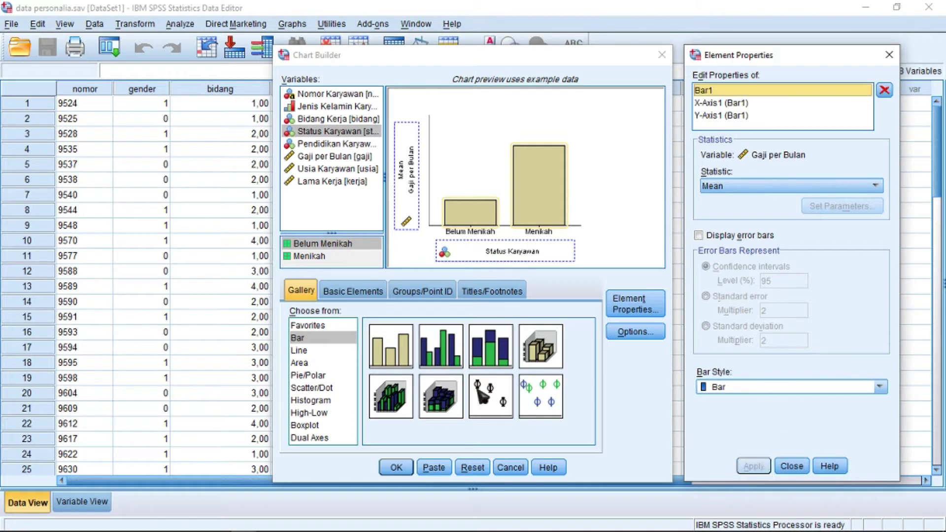
pyautogui.click(397, 468)
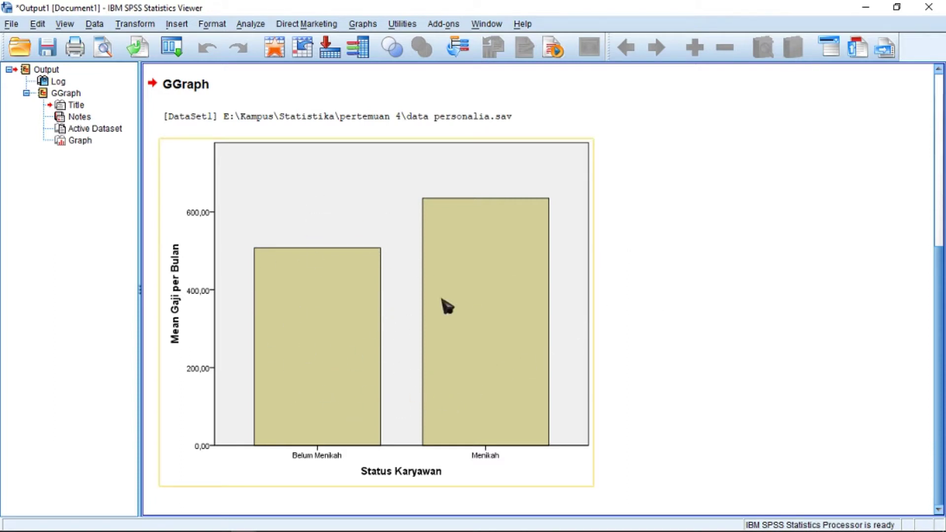
# Open the generated bar chart for editing and show data labels on its bars.
pyautogui.click(393, 305)
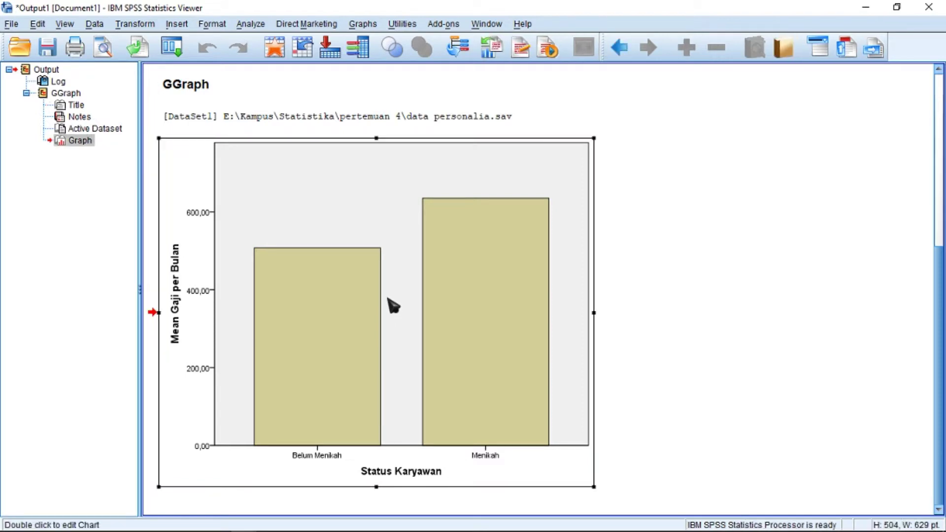
pyautogui.doubleClick(393, 306)
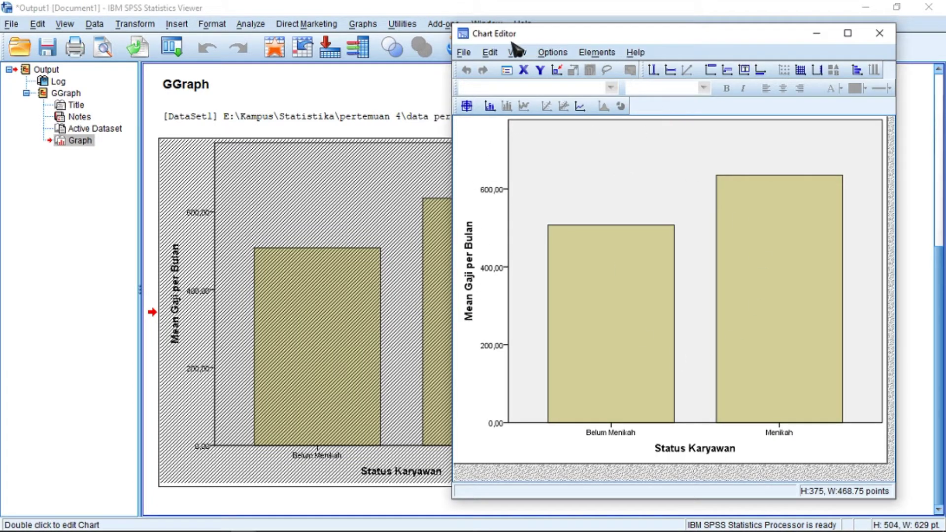
pyautogui.click(490, 106)
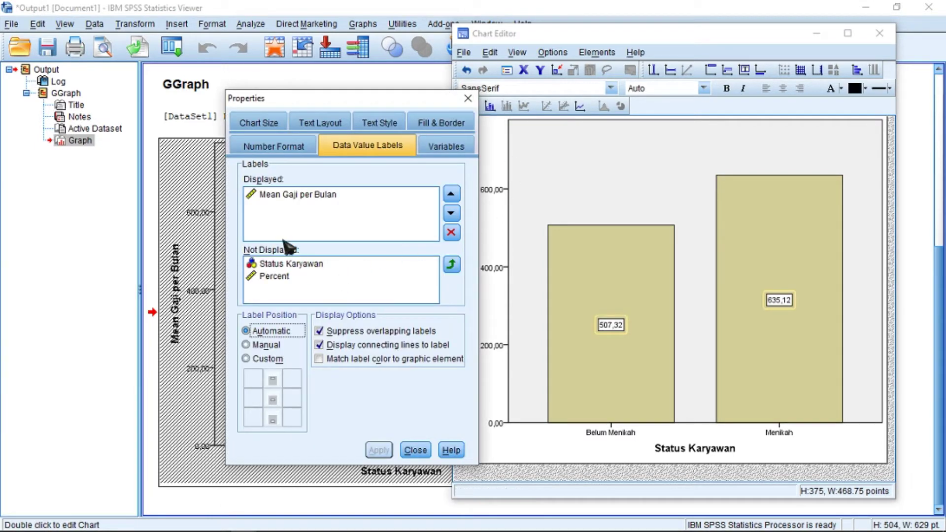
# Add Status Karyawan and Percent to the displayed bar labels, apply the change and close the Chart Editor.
pyautogui.click(296, 266)
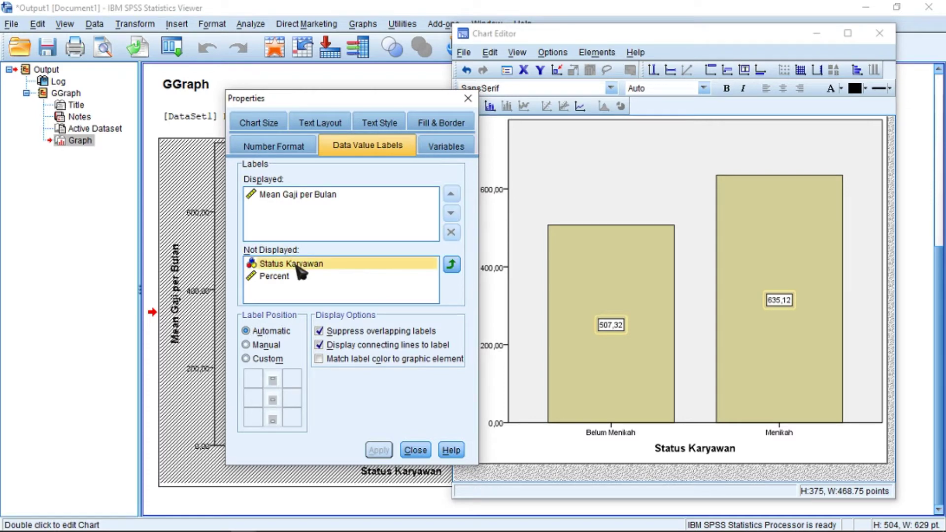
pyautogui.click(452, 264)
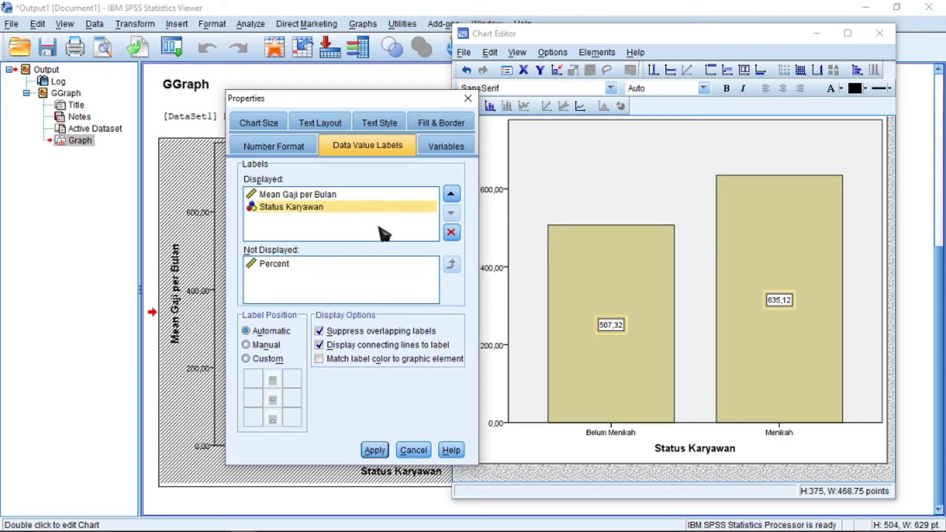
pyautogui.click(275, 266)
pyautogui.click(451, 265)
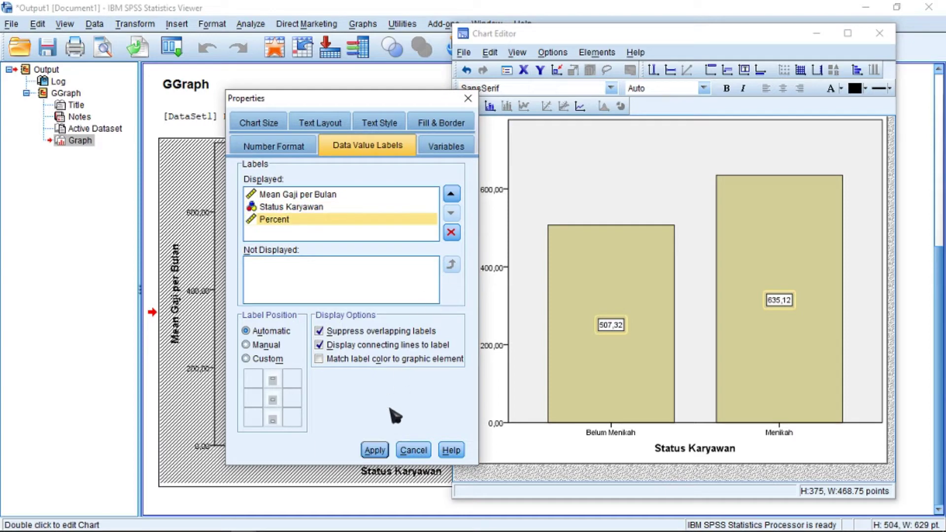
pyautogui.click(376, 450)
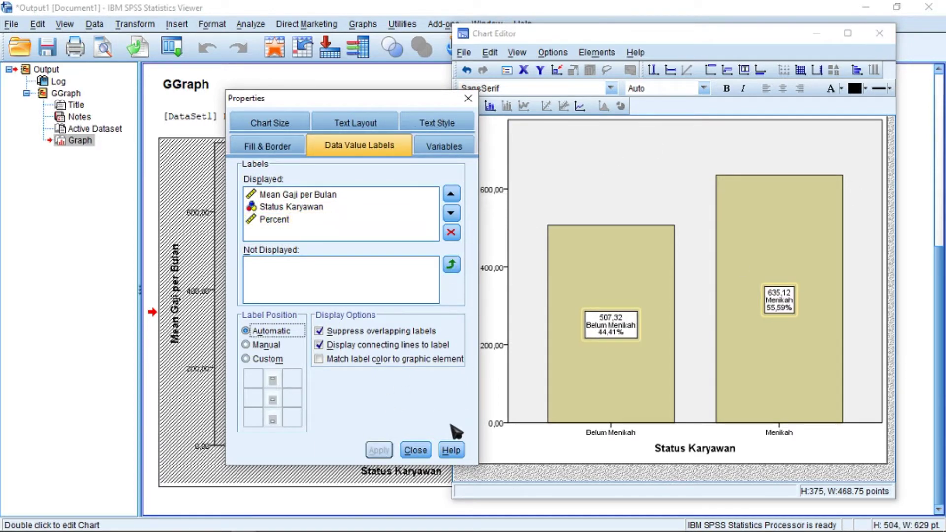
pyautogui.click(416, 450)
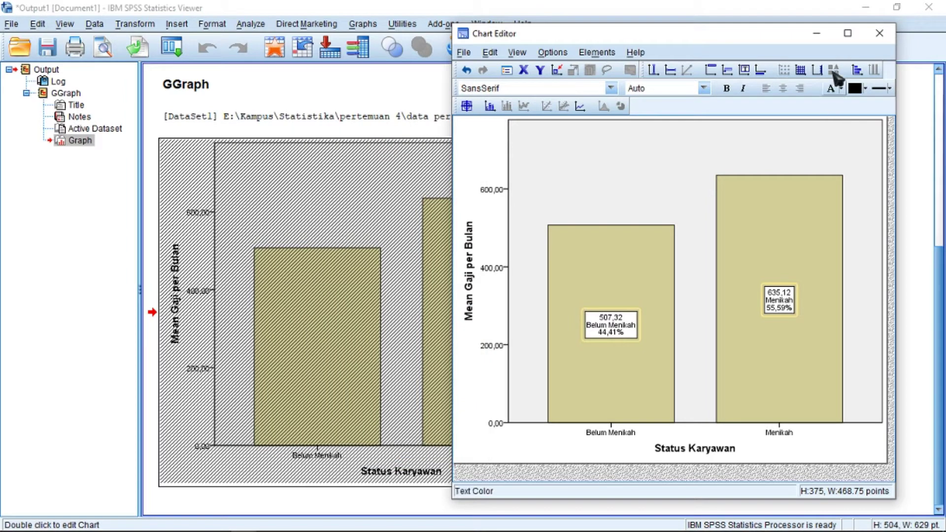
pyautogui.click(880, 33)
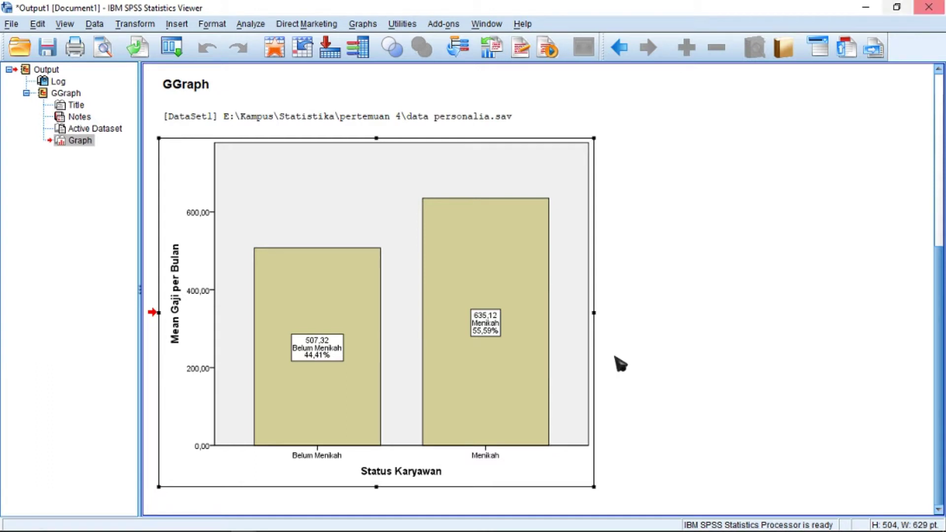
# Switch to the PowerPoint presentation and look through slides 3 to 7 on Element Properties and Legacy Dialogs charts.
pyautogui.moveTo(574, 501)
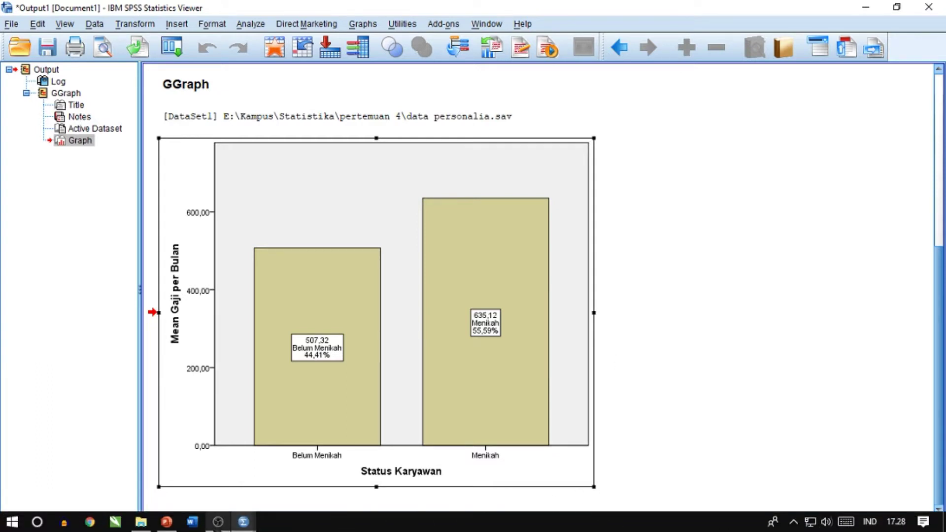
pyautogui.click(166, 522)
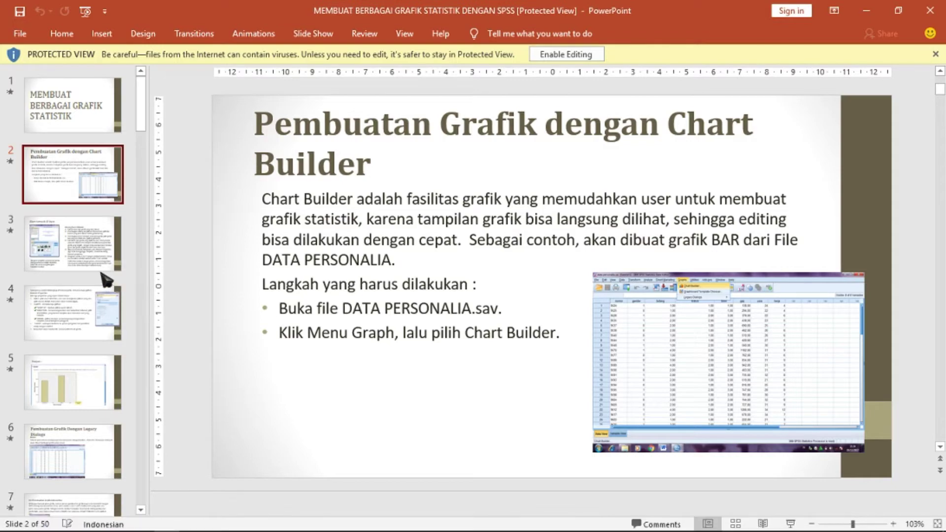
pyautogui.click(99, 257)
pyautogui.click(89, 331)
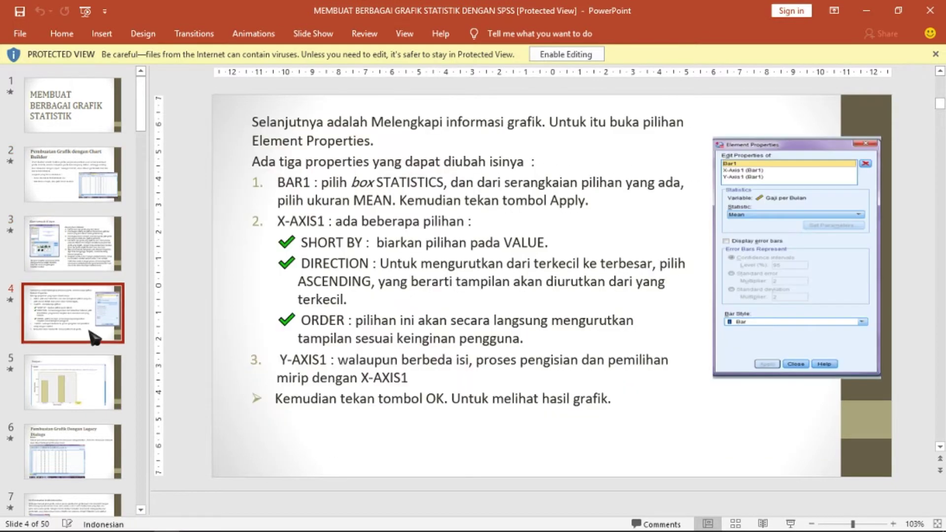
pyautogui.click(75, 389)
pyautogui.click(78, 448)
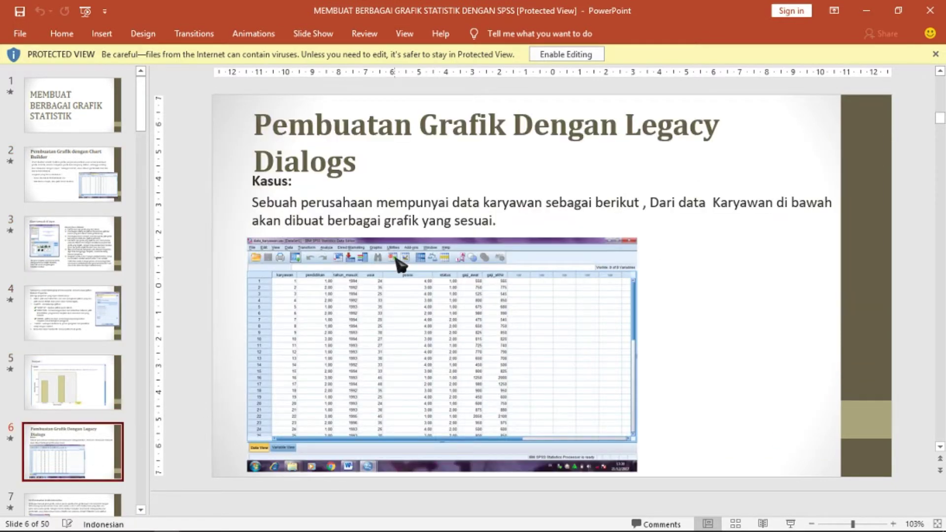
pyautogui.scroll(-1, 395, 257)
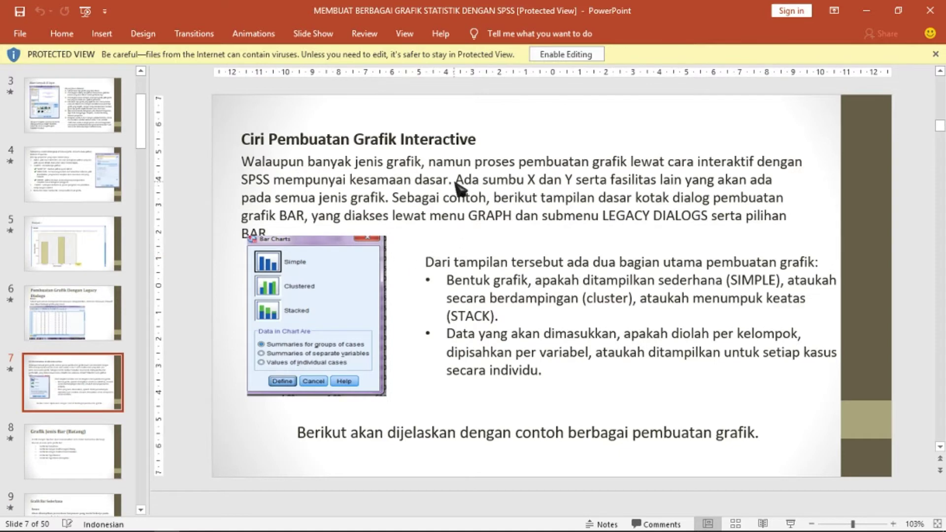
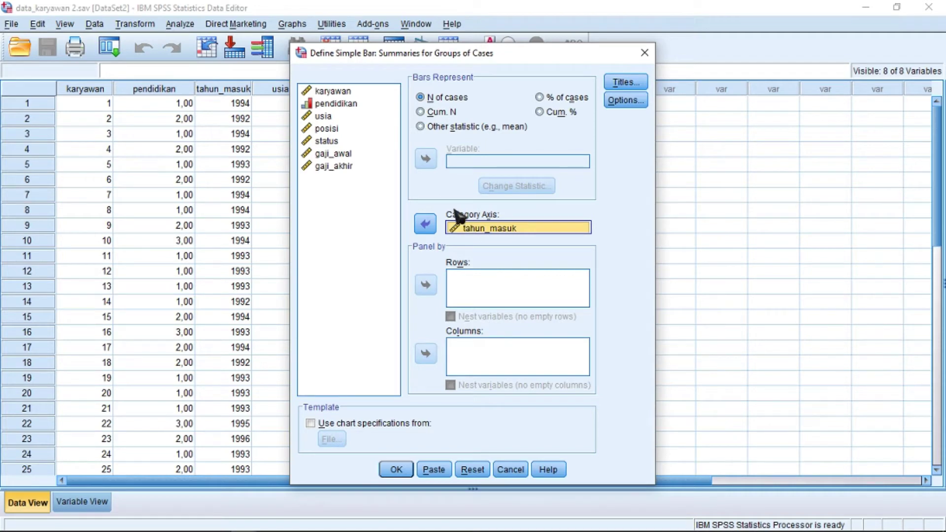
# Have the simple bar chart's bars represent N of cases and open its title settings.
pyautogui.click(427, 104)
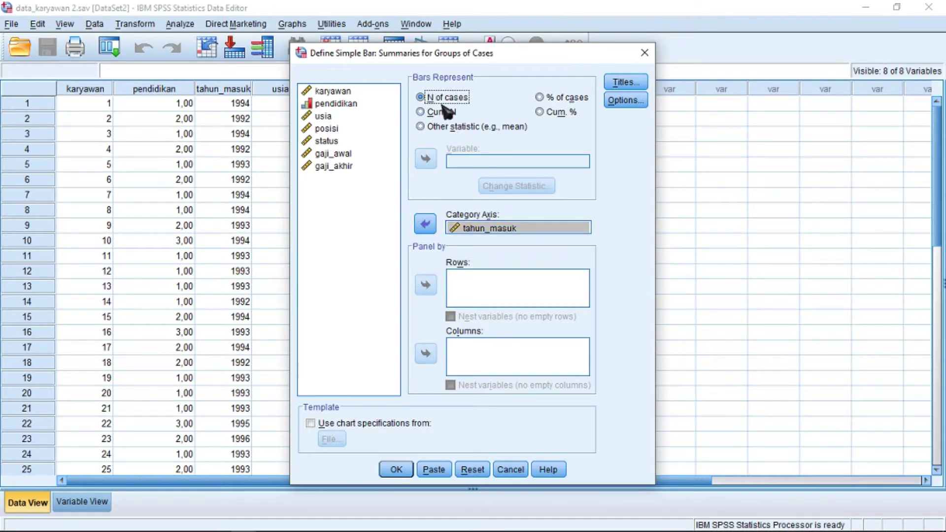
pyautogui.click(617, 83)
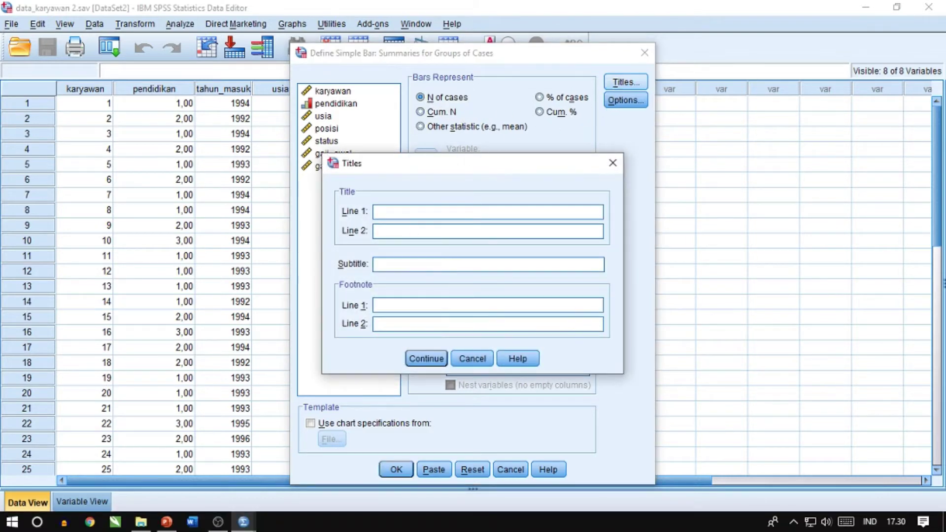
# Switch to the PowerPoint presentation and find the slide 11 instructions for the simple bar chart's title, subtitle and footnote.
pyautogui.click(166, 522)
pyautogui.click(84, 445)
pyautogui.scroll(-3, 85, 444)
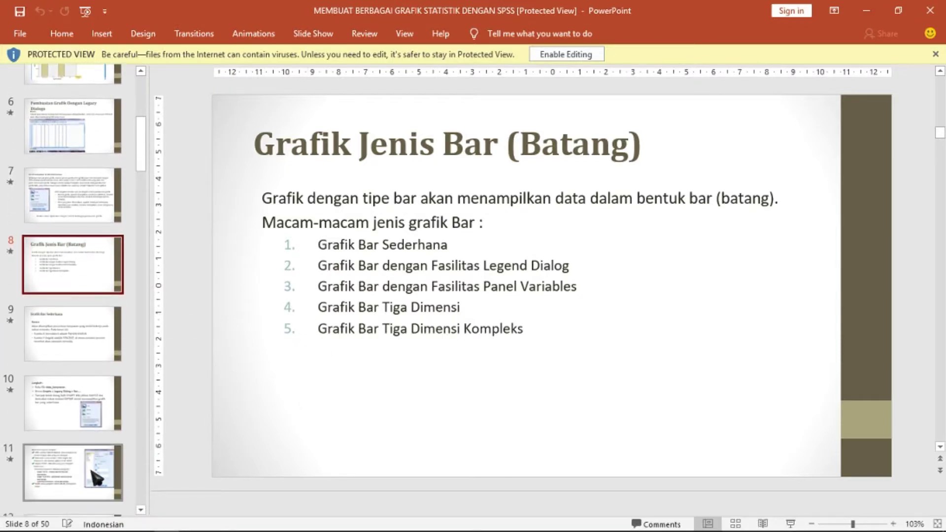
pyautogui.click(93, 474)
pyautogui.click(83, 391)
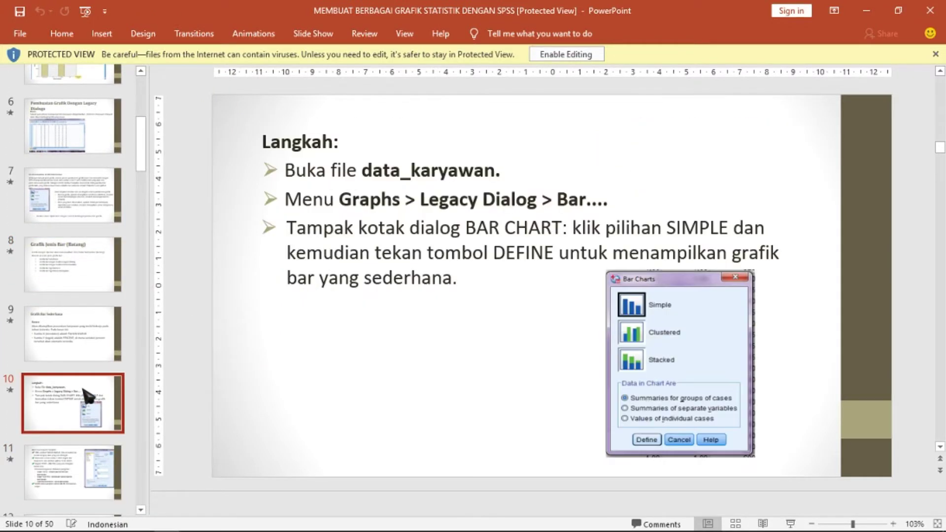
pyautogui.click(89, 338)
pyautogui.click(87, 474)
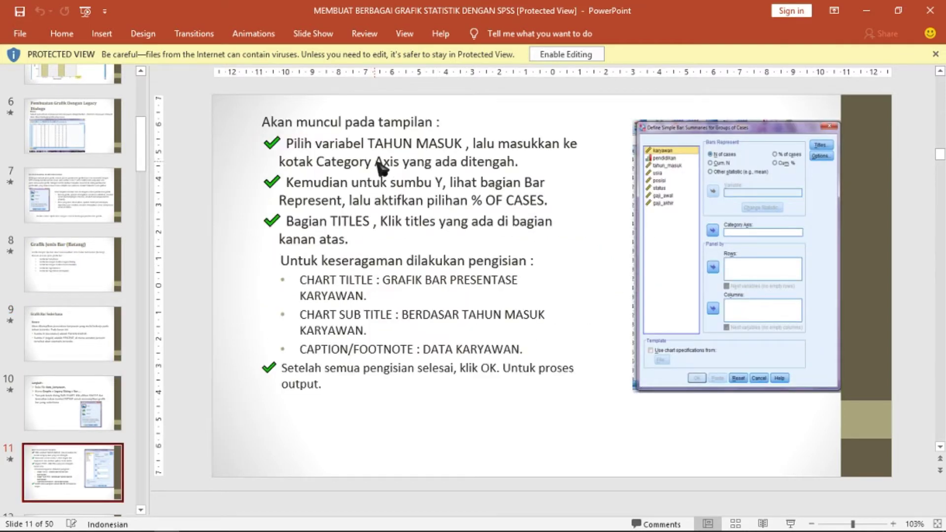
pyautogui.press('Down')
pyautogui.press('Down')
pyautogui.click(96, 308)
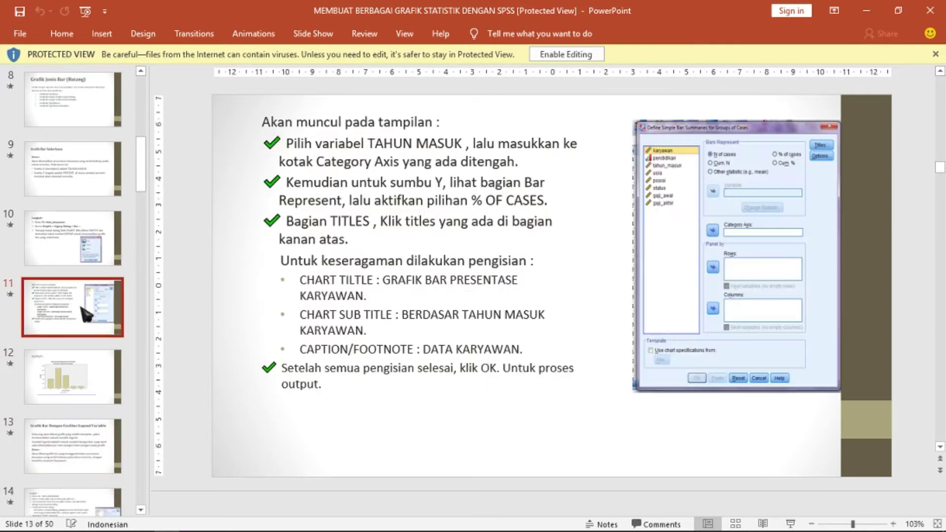
# Copy the title text GRAFIK BAR PRESENTASE KARYAWAN. from slide 11 and switch to the data_karyawan 2.sav window in SPSS.
pyautogui.click(387, 282)
pyautogui.keyDown('shift'); pyautogui.click(427, 300); pyautogui.keyUp('shift')
pyautogui.hotkey('ctrl', 'c')
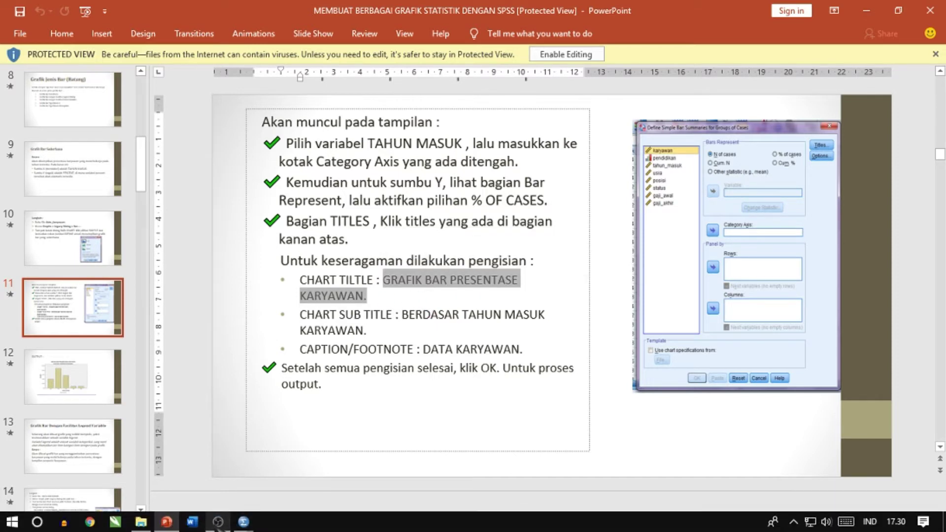
pyautogui.moveTo(243, 523)
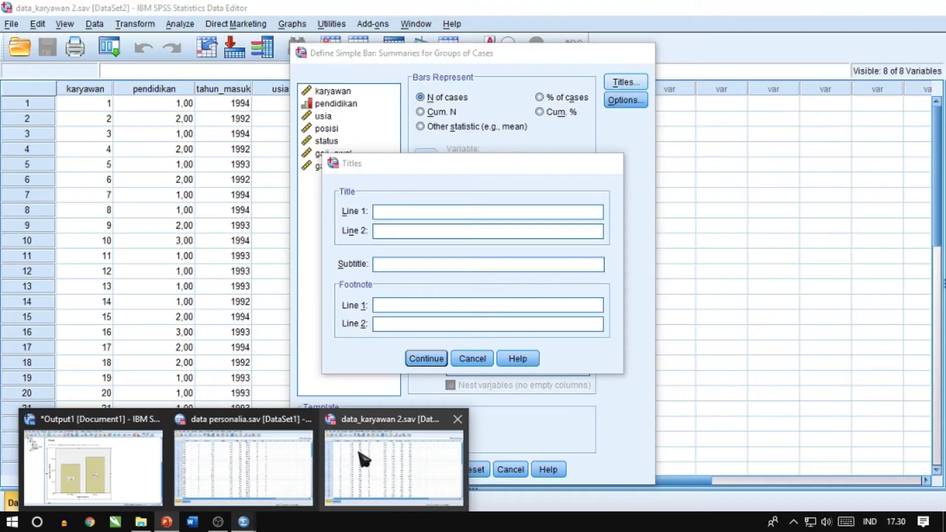
pyautogui.click(365, 461)
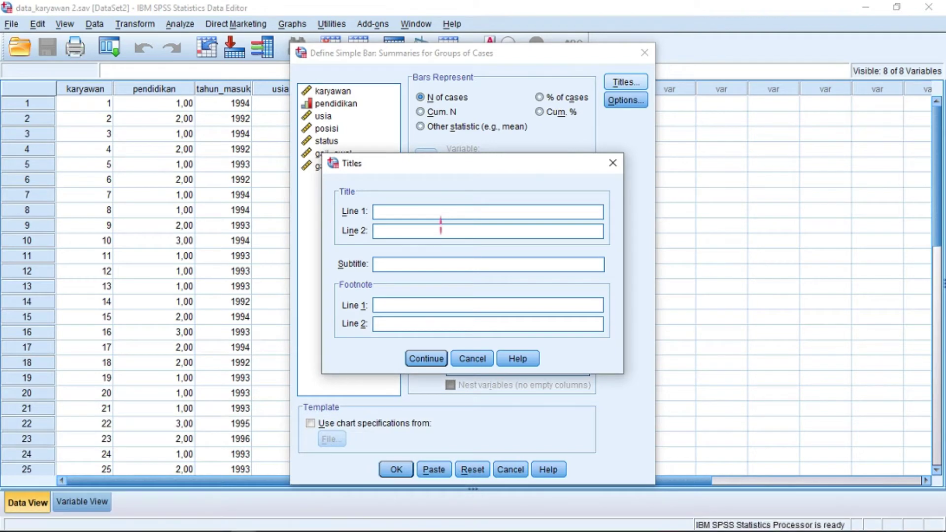
# Title the simple bar chart "GRAFIK BAR PRESENTASE KARYAWAN." with subtitle "BERDASARKAN TAHUN MASUK KARYAWAN" and generate it in the output.
pyautogui.hotkey('ctrl', 'v')
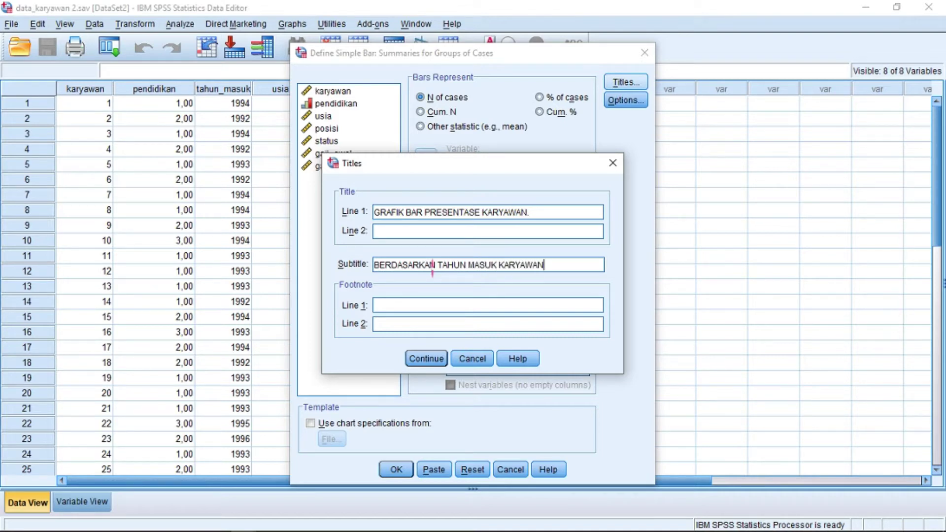
pyautogui.click(425, 358)
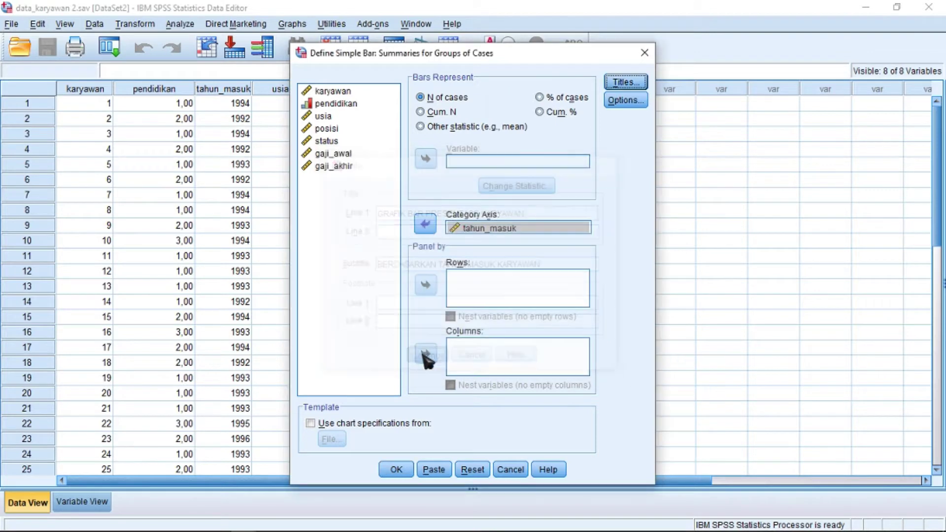
pyautogui.click(396, 471)
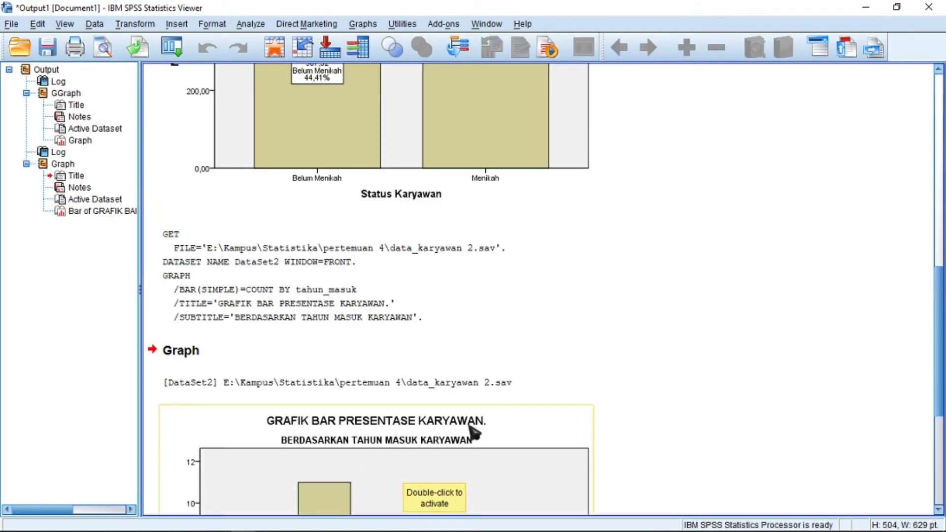
pyautogui.scroll(-3, 476, 422)
pyautogui.scroll(-2, 612, 377)
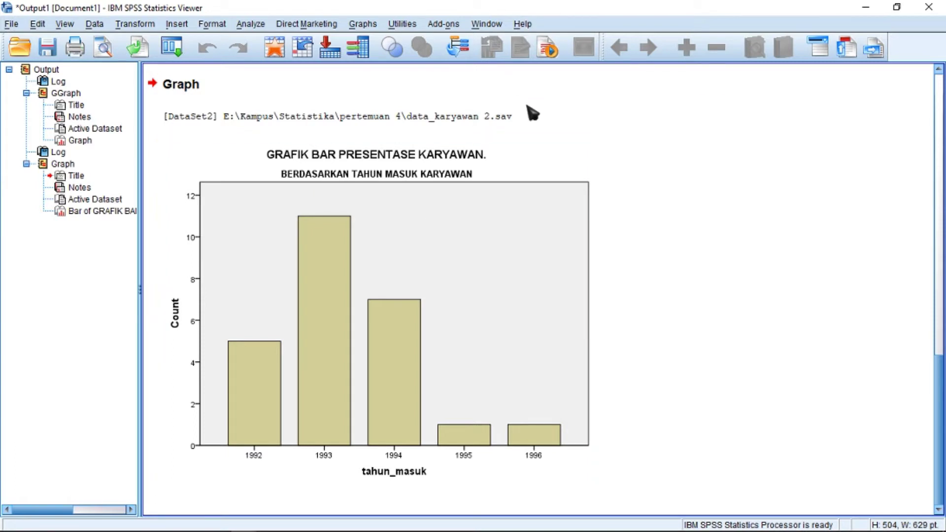
# Open the tahun_masuk bar chart in the Chart Editor and show data labels on its bars.
pyautogui.click(346, 341)
pyautogui.doubleClick(346, 341)
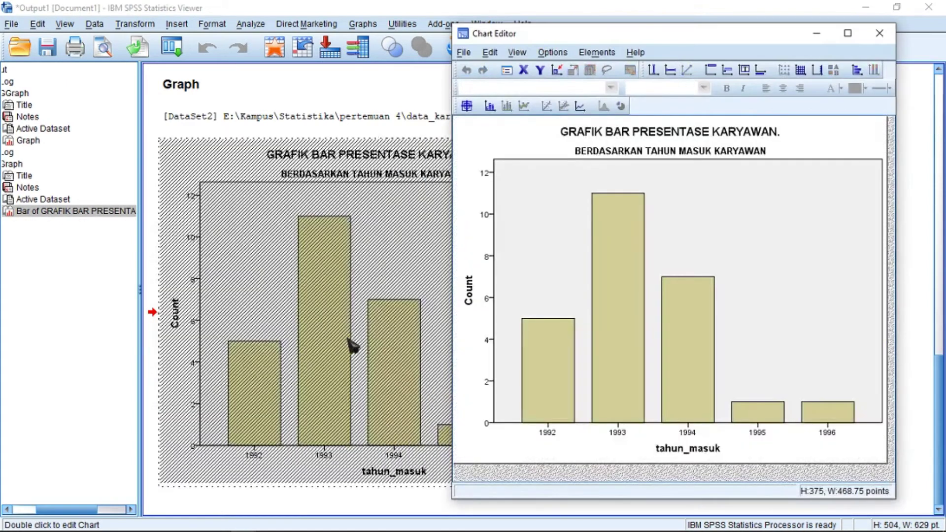
pyautogui.click(491, 108)
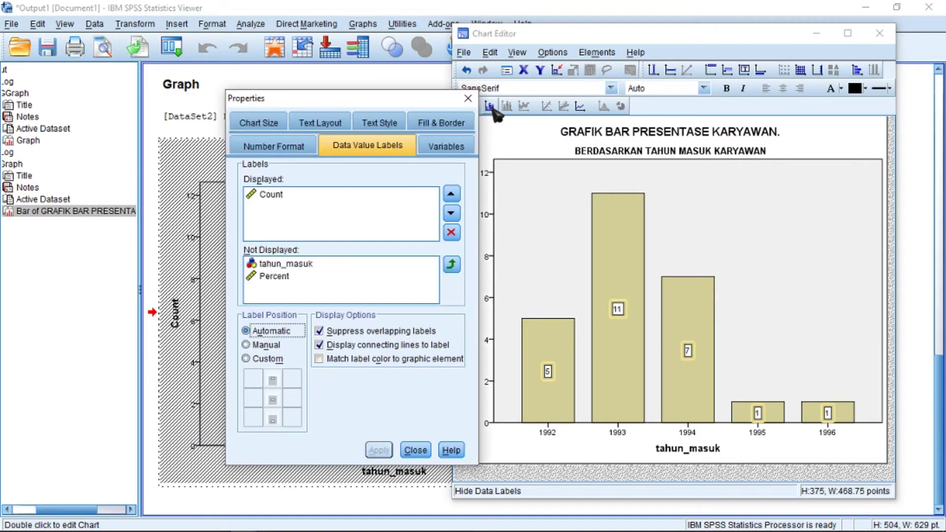
# Add tahun_masuk and Percent to the displayed bar labels, apply the change and close the Chart Editor.
pyautogui.click(291, 266)
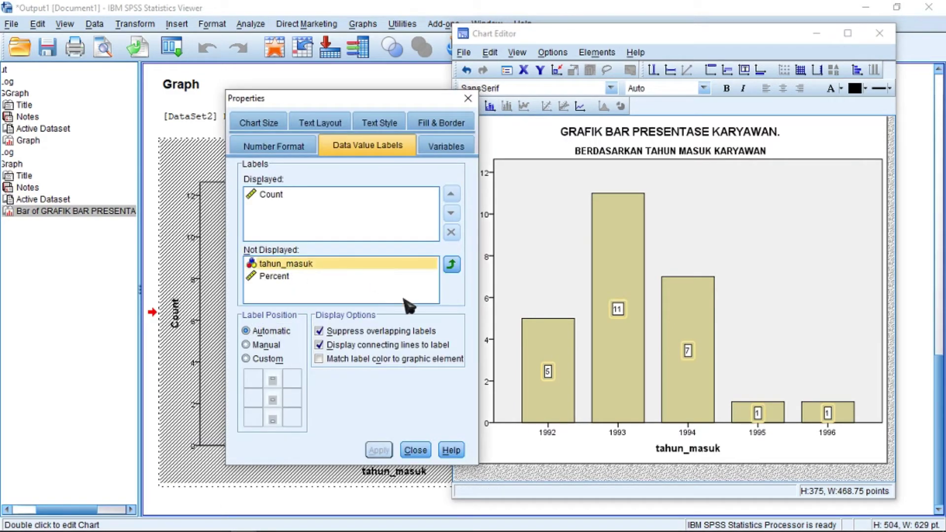
pyautogui.click(451, 264)
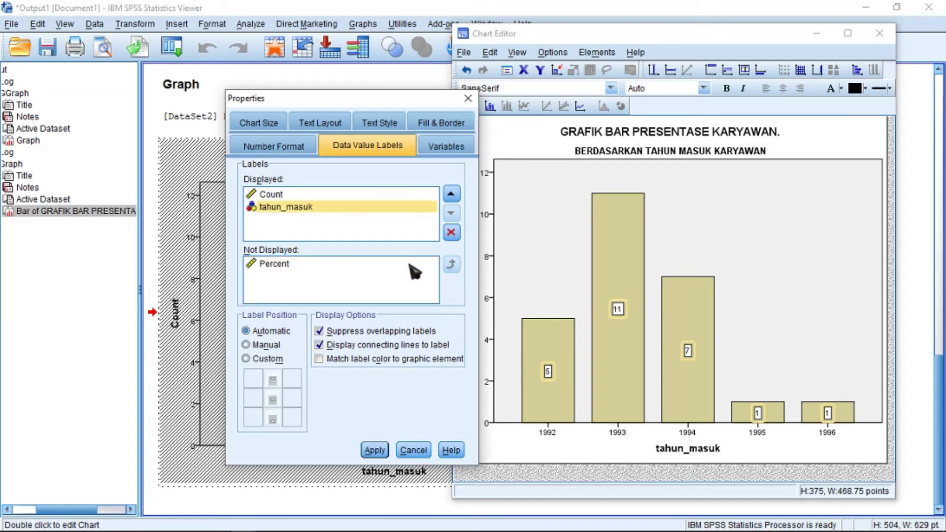
pyautogui.click(293, 268)
pyautogui.click(450, 265)
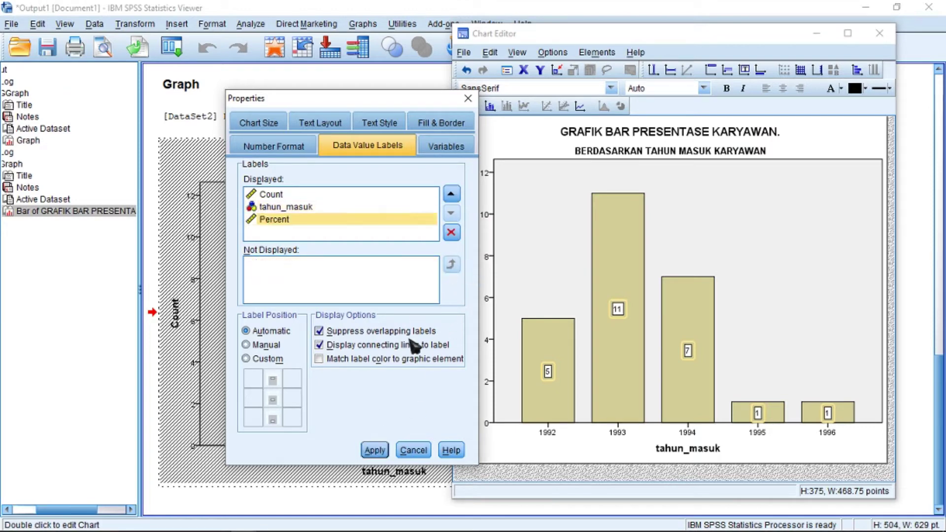
pyautogui.click(379, 450)
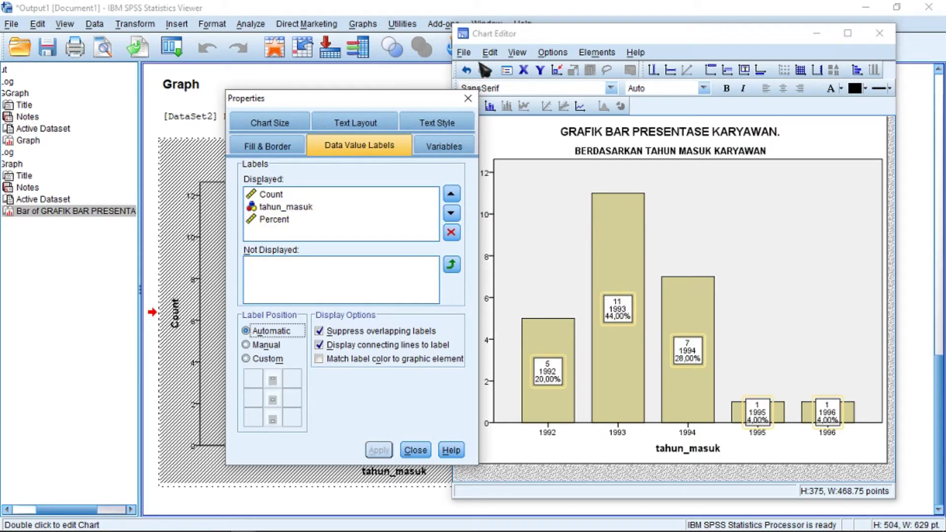
pyautogui.click(416, 450)
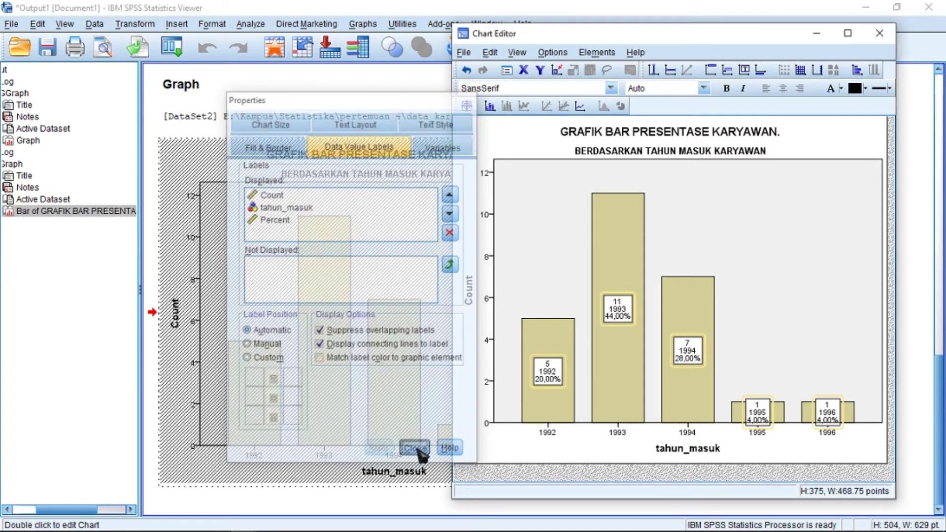
pyautogui.click(880, 33)
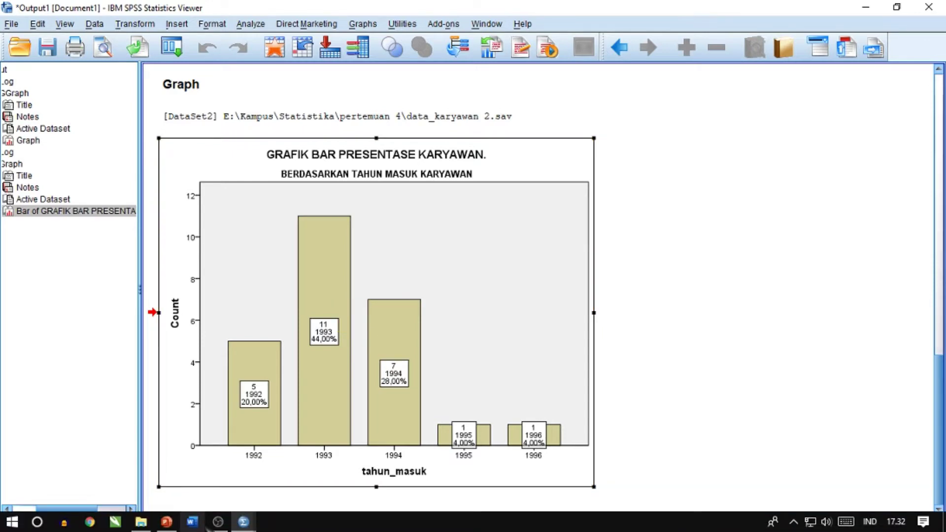
# Switch to the PowerPoint presentation and read slides 13 and 14 on the bar chart with a legend variable.
pyautogui.click(167, 522)
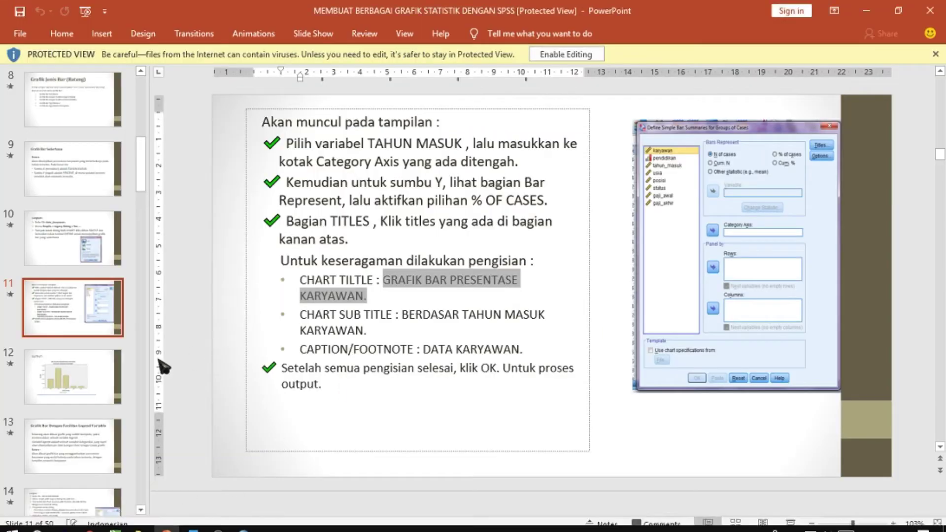
pyautogui.click(77, 457)
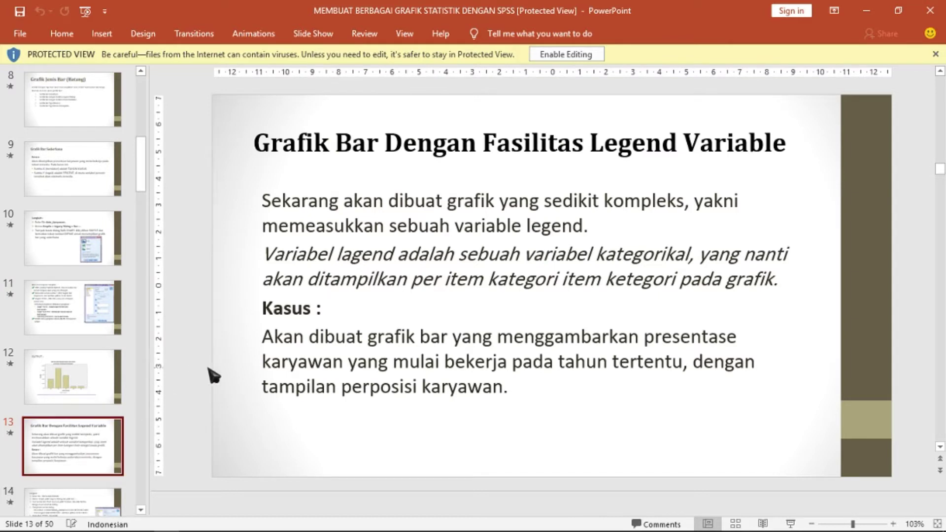
pyautogui.scroll(-2, 87, 392)
pyautogui.scroll(-1, 91, 397)
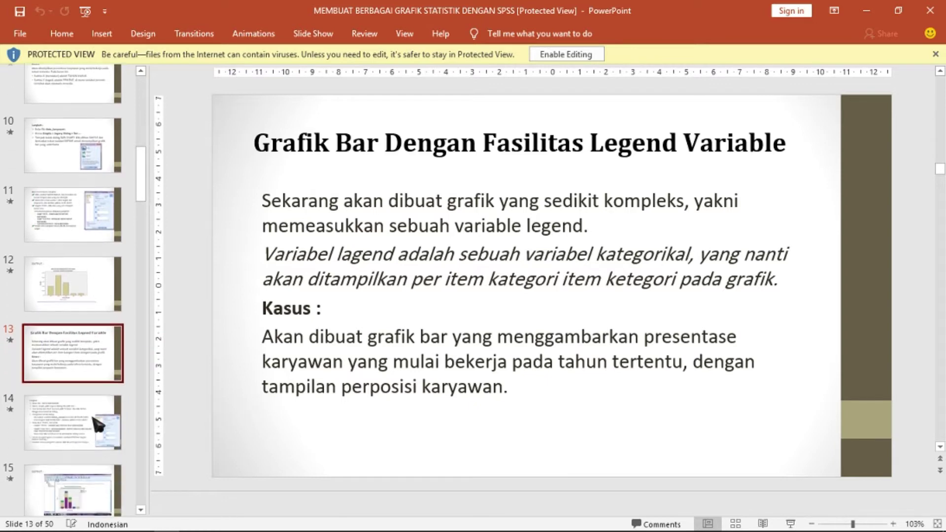
pyautogui.click(99, 423)
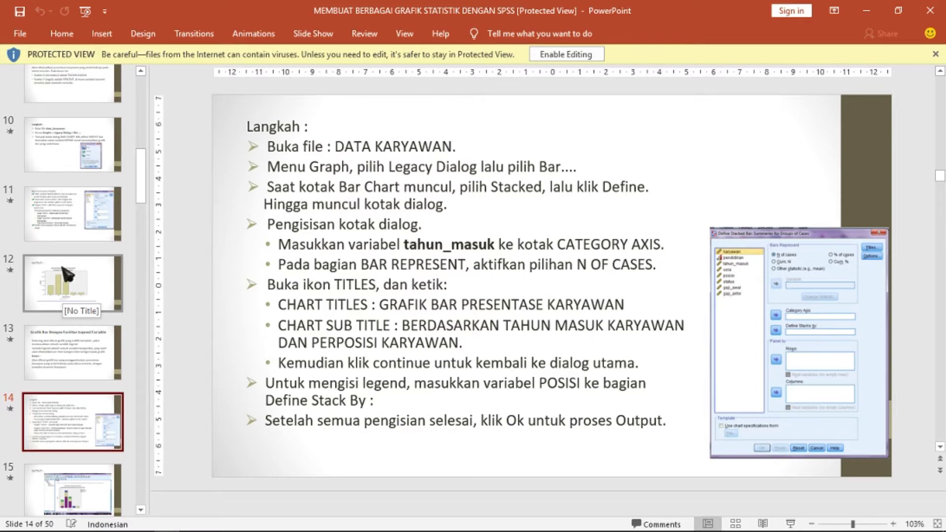
# Switch to data_karyawan 2.sav in SPSS and start defining a stacked legacy bar chart with summaries for groups of cases.
pyautogui.moveTo(163, 530)
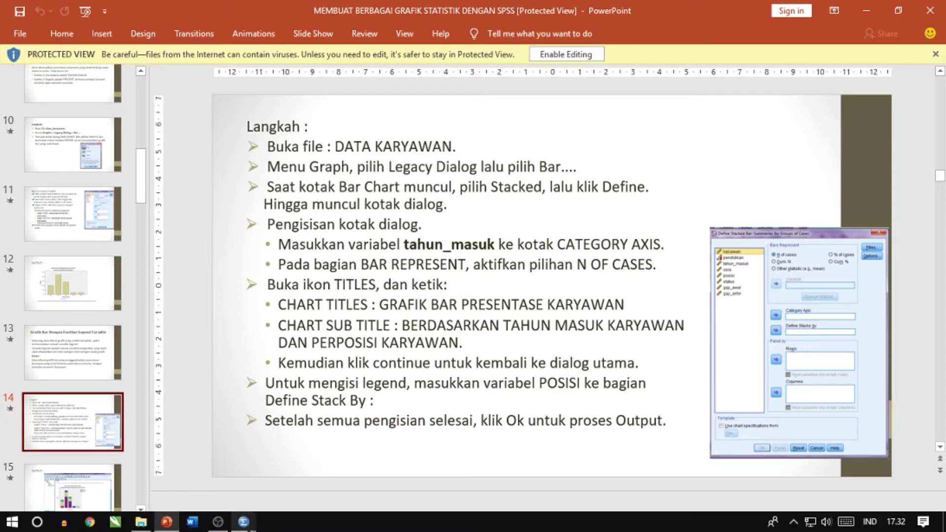
pyautogui.moveTo(243, 522)
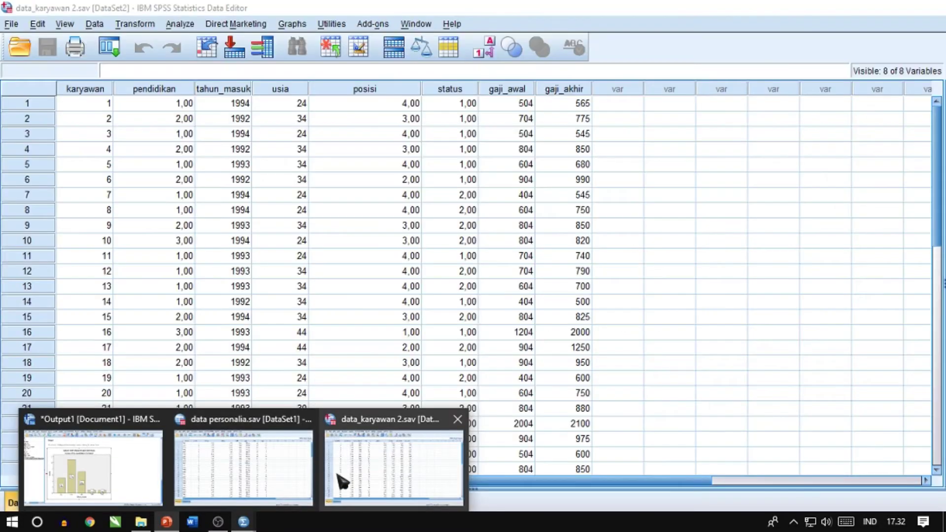
pyautogui.click(342, 480)
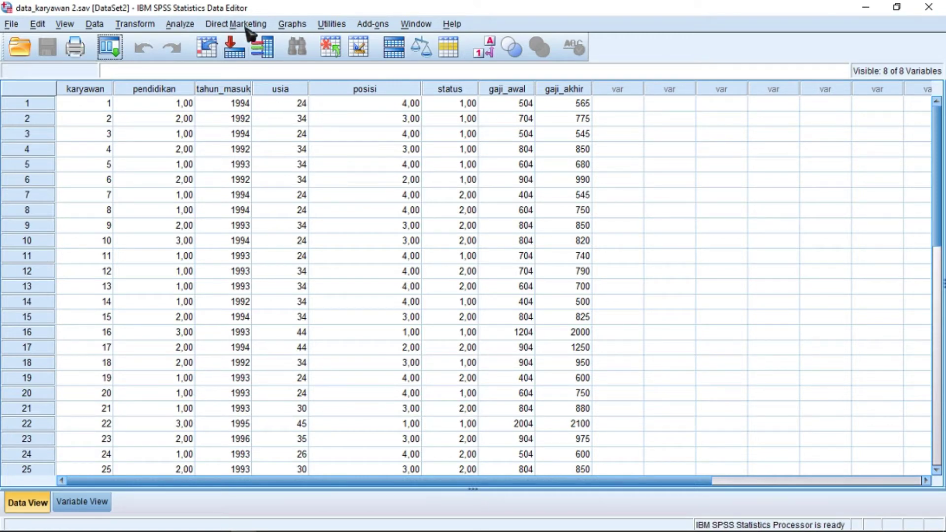
pyautogui.click(298, 26)
pyautogui.moveTo(419, 78)
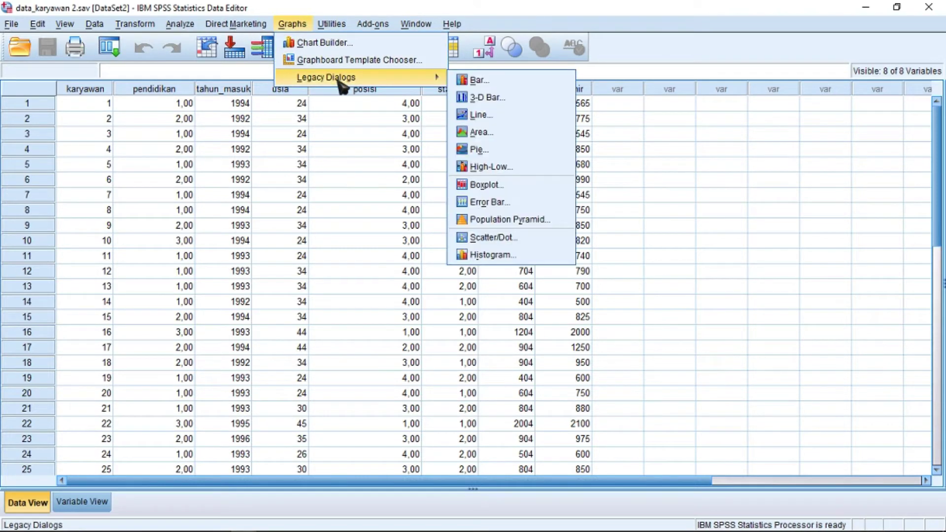
pyautogui.click(549, 82)
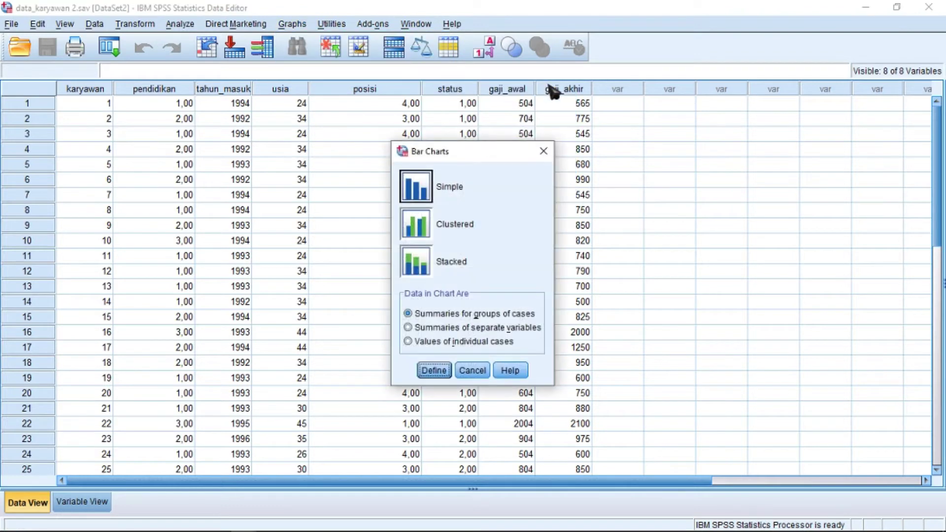
pyautogui.click(427, 274)
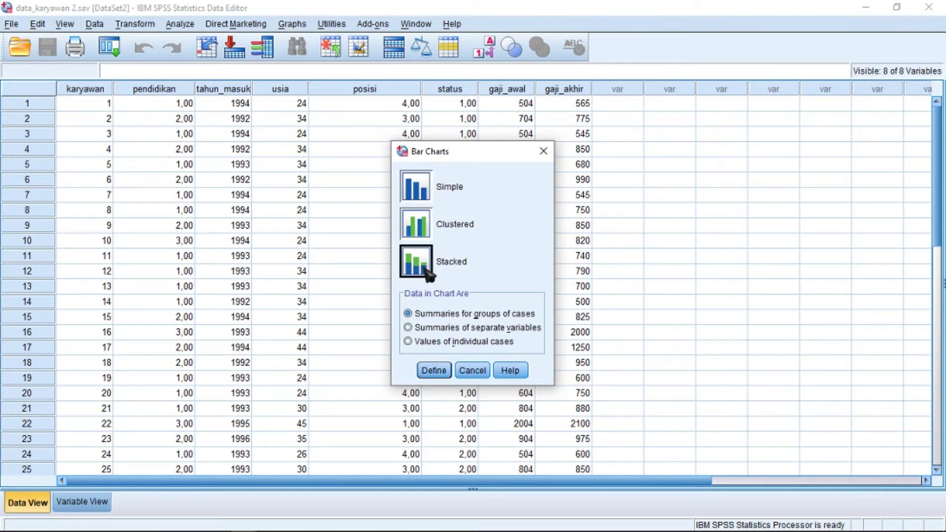
pyautogui.click(433, 371)
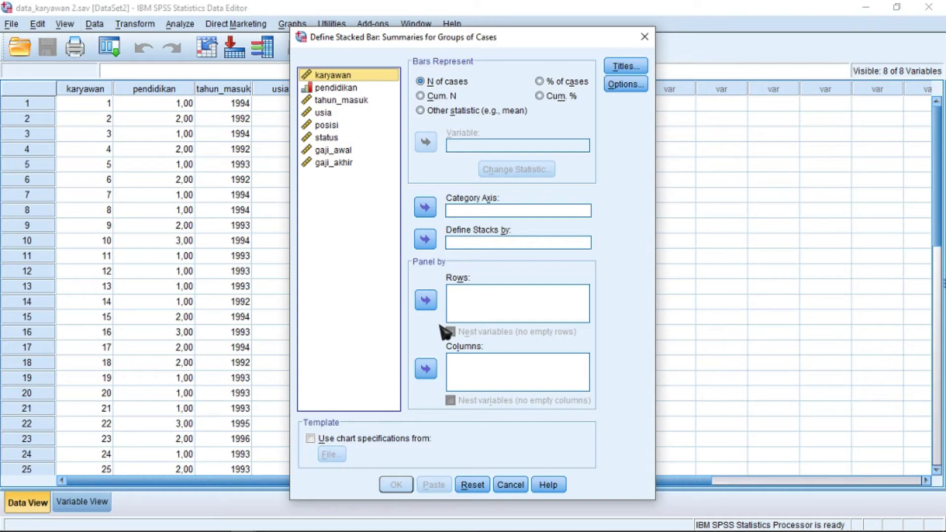
# Assign tahun_masuk to the stacked bar chart's category axis.
pyautogui.moveTo(350, 102); pyautogui.dragTo(476, 203)
pyautogui.moveTo(346, 108); pyautogui.dragTo(460, 212)
pyautogui.moveTo(459, 209); pyautogui.dragTo(461, 213)
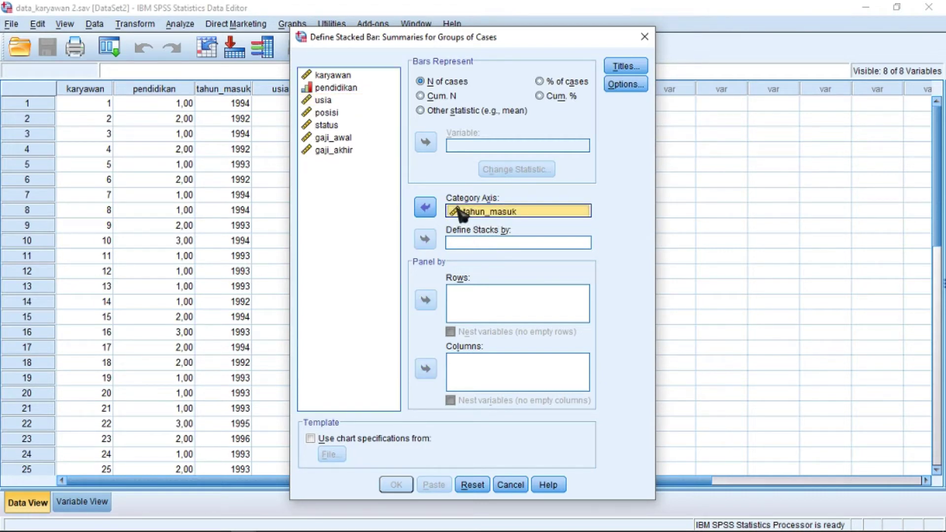
pyautogui.click(454, 208)
# Set the stacked chart's title to "grafik bar presentase karyawan" and its subtitle to "berdasarkan tahun masuk karyawan dan perposisi karyawan".
pyautogui.click(639, 74)
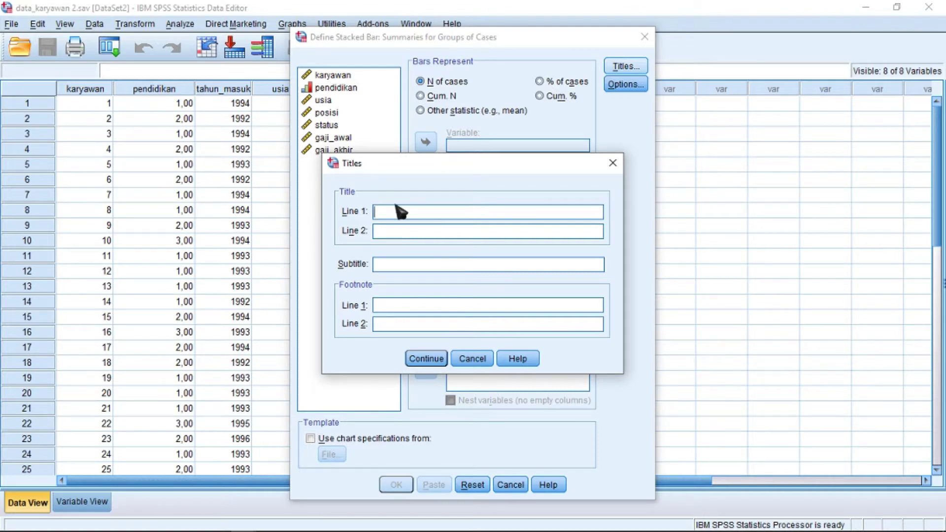
pyautogui.write('grafik bar presentase karyawan')
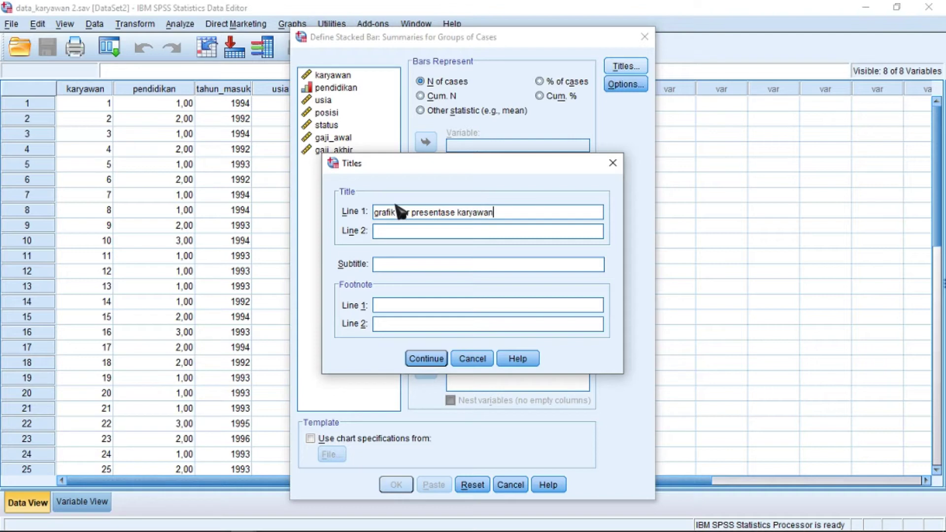
pyautogui.click(416, 264)
pyautogui.write('berdasarkan tahun mas')
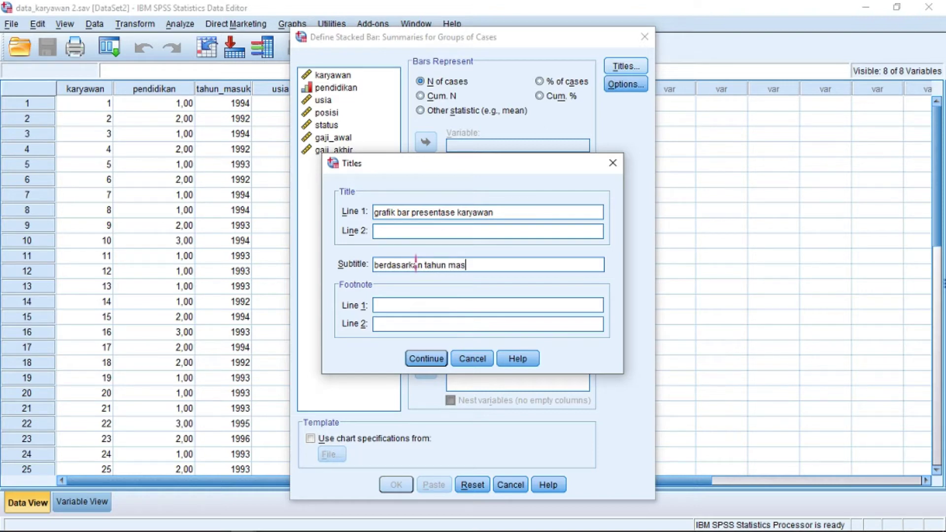
pyautogui.write('uk karyawan dan perpos')
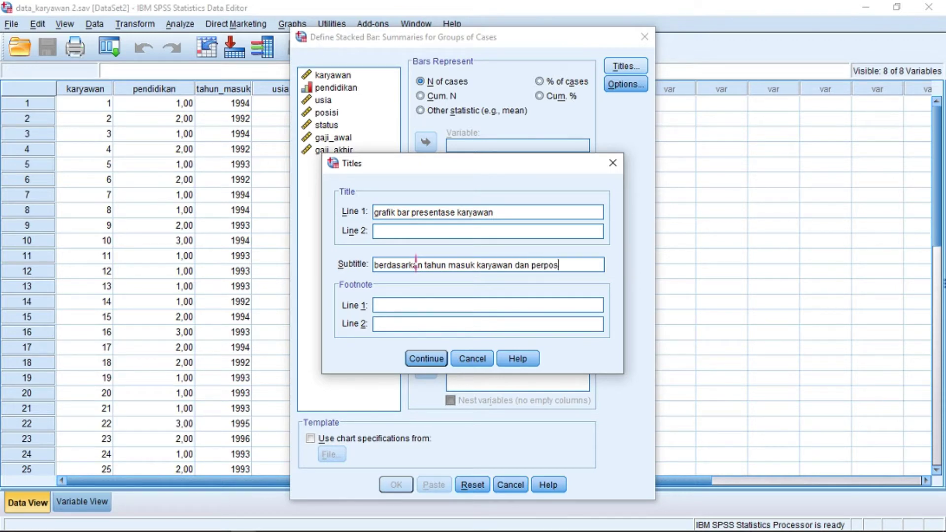
pyautogui.write('isi karyawan')
pyautogui.click(427, 359)
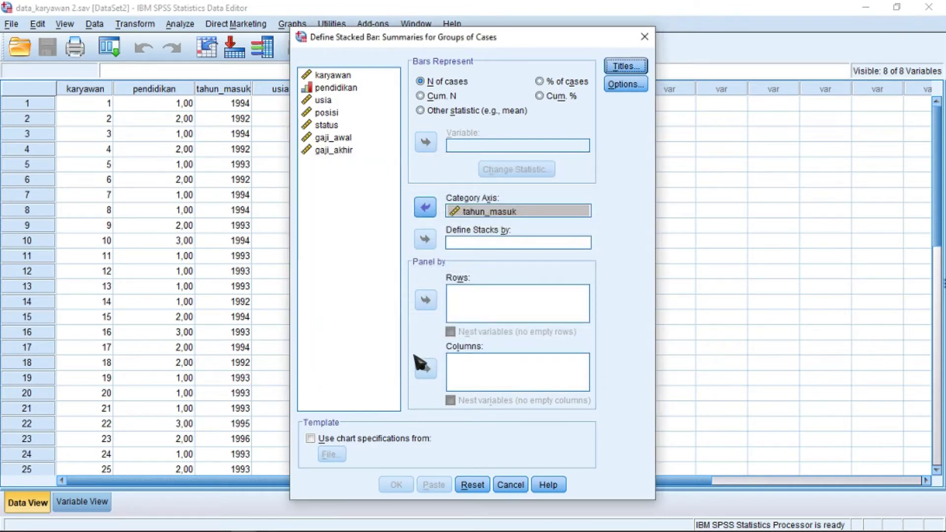
# Define the stacks by posisi and generate the stacked bar chart.
pyautogui.click(335, 118)
pyautogui.moveTo(335, 118); pyautogui.dragTo(468, 248)
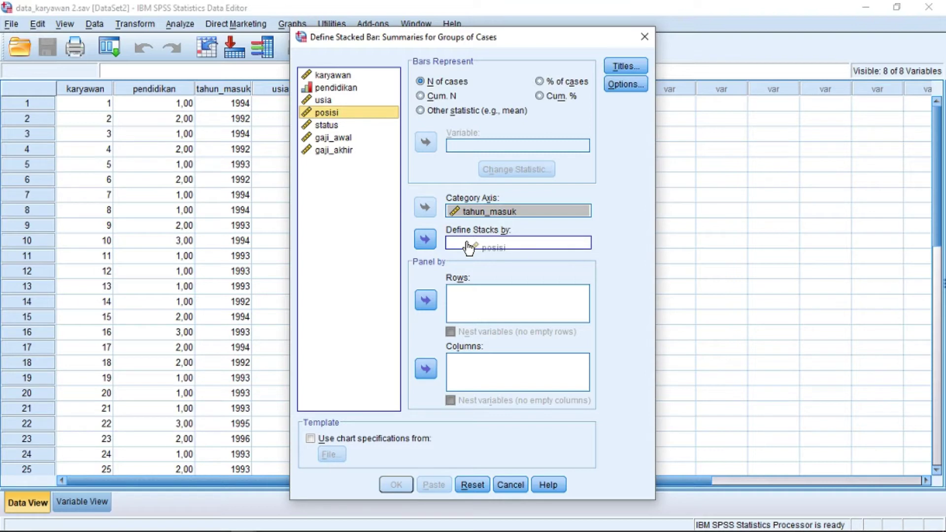
pyautogui.moveTo(468, 248); pyautogui.dragTo(474, 249)
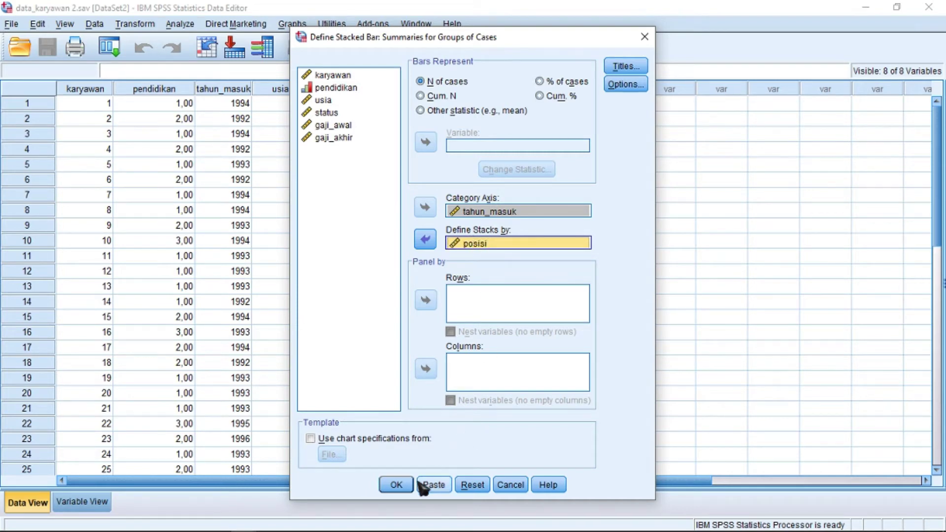
pyautogui.click(396, 485)
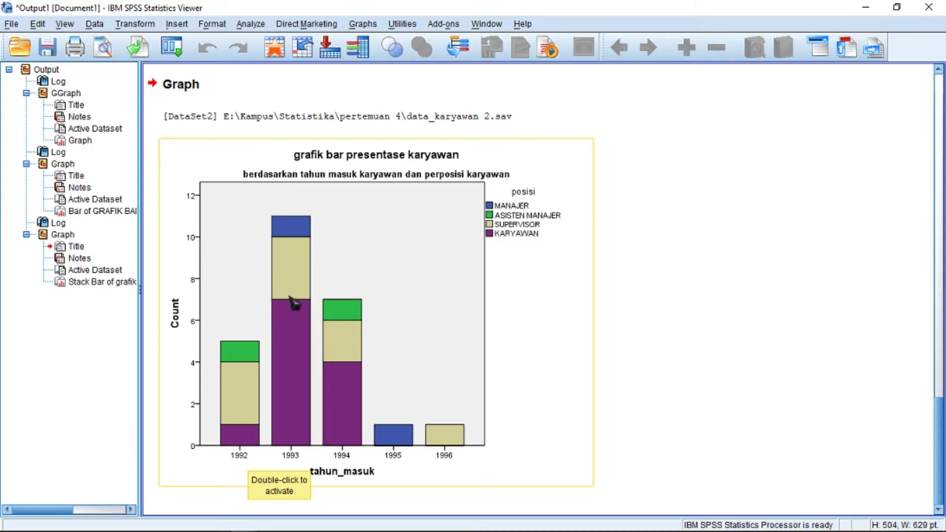
# Compare the stacked bar chart with the earlier simple bar chart of employees by tahun_masuk in the output.
pyautogui.scroll(10, 372, 308)
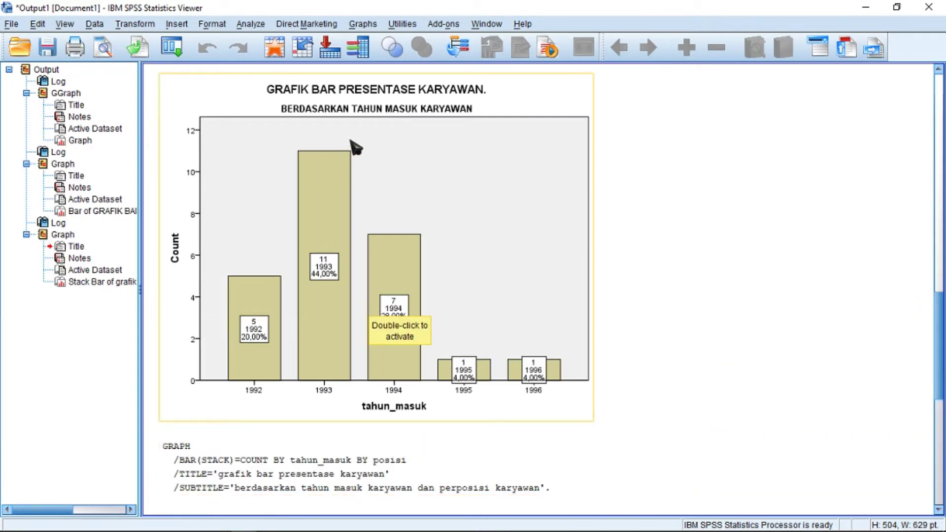
pyautogui.scroll(-1, 363, 191)
pyautogui.scroll(2, 363, 197)
pyautogui.scroll(-1, 364, 222)
pyautogui.scroll(-8, 367, 236)
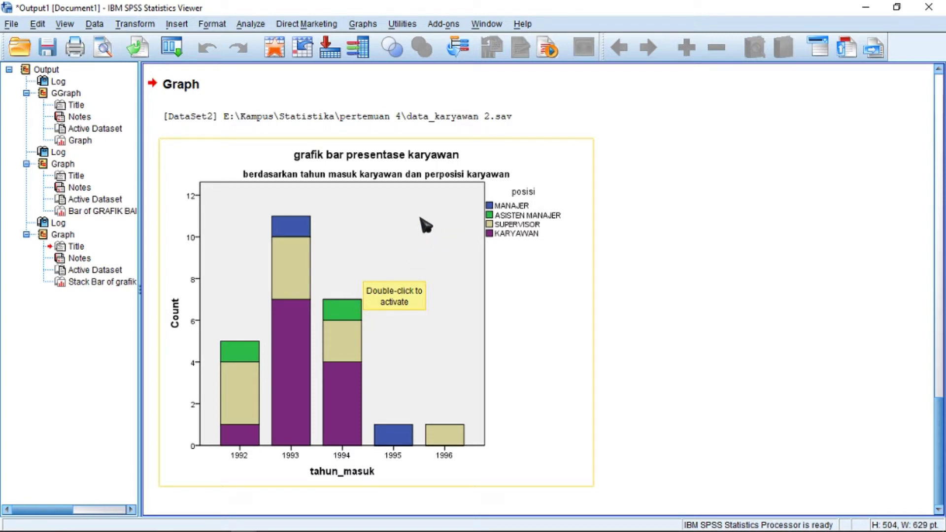
# Switch to the PowerPoint presentation and review slides 15 to 17 on the stacked chart output and the panel variables exercise.
pyautogui.moveTo(167, 522)
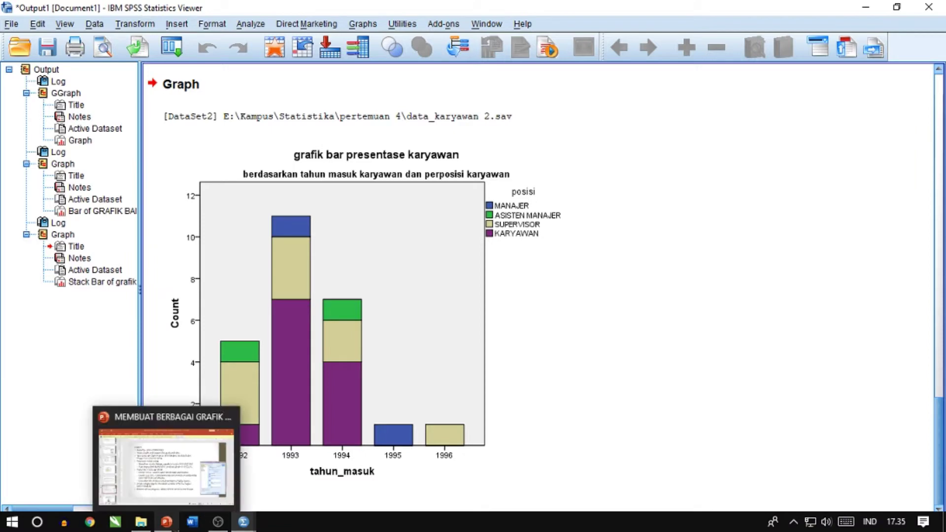
pyautogui.click(184, 474)
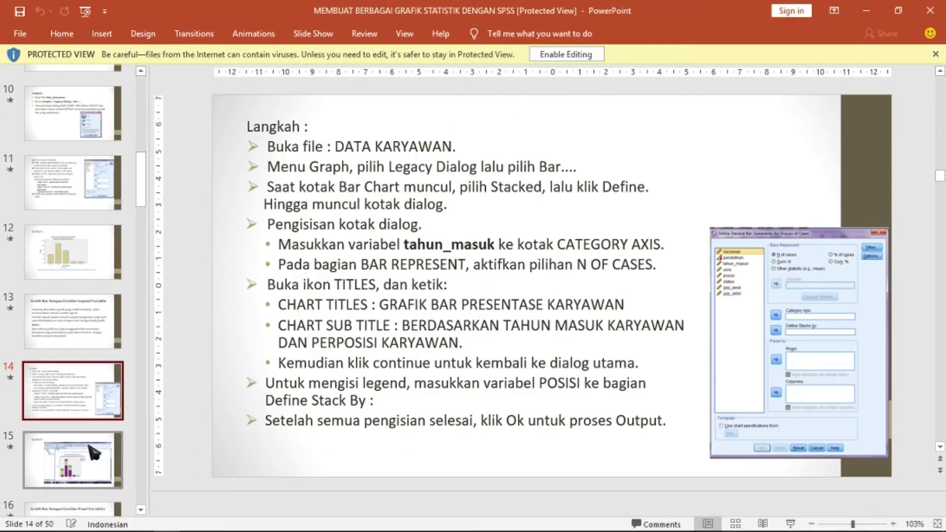
pyautogui.scroll(-1, 93, 451)
pyautogui.click(94, 451)
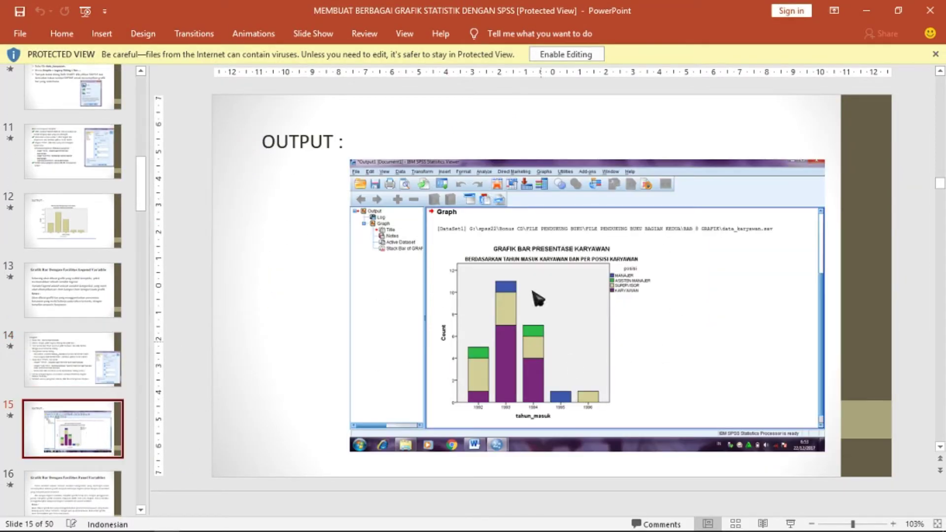
pyautogui.scroll(-1, 131, 441)
pyautogui.click(57, 436)
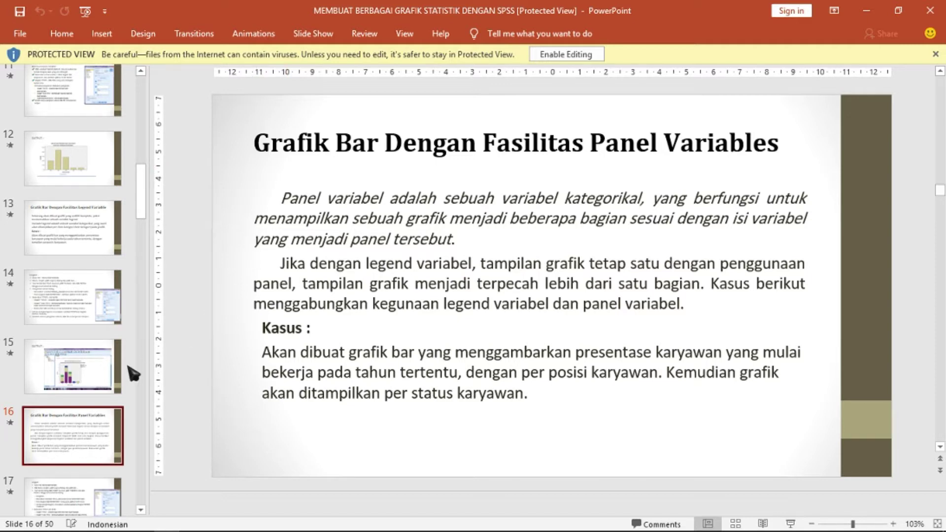
pyautogui.scroll(-3, 129, 370)
pyautogui.click(77, 411)
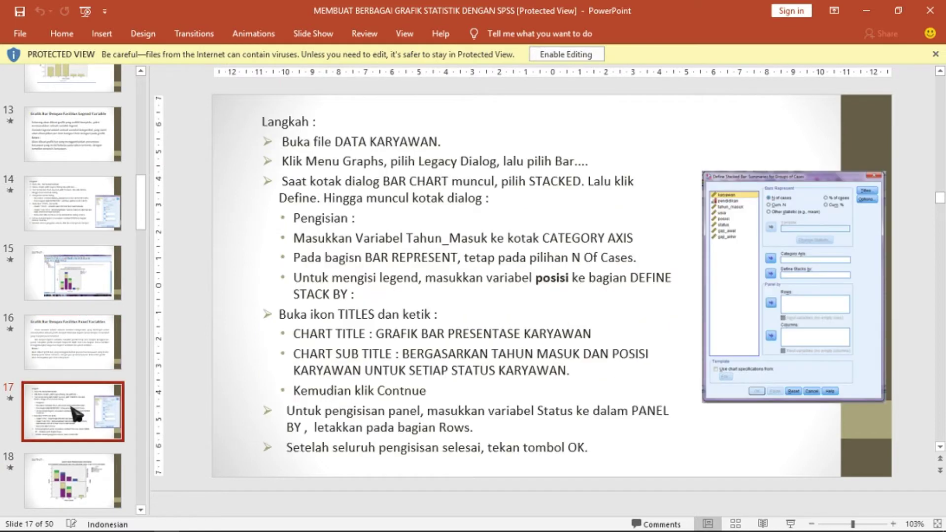
# Switch to data_karyawan 2.sav in SPSS and start defining a stacked legacy bar chart using summaries for groups of cases.
pyautogui.moveTo(173, 527)
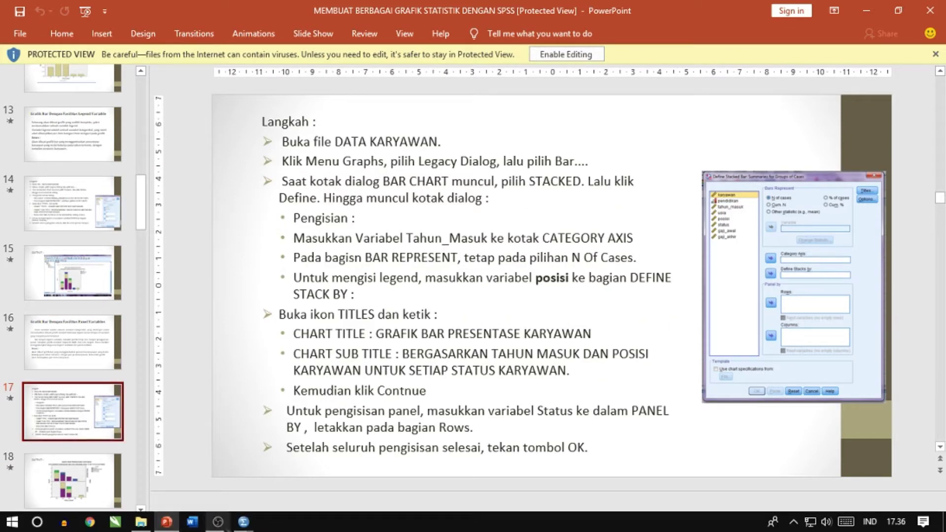
pyautogui.moveTo(243, 522)
pyautogui.click(347, 448)
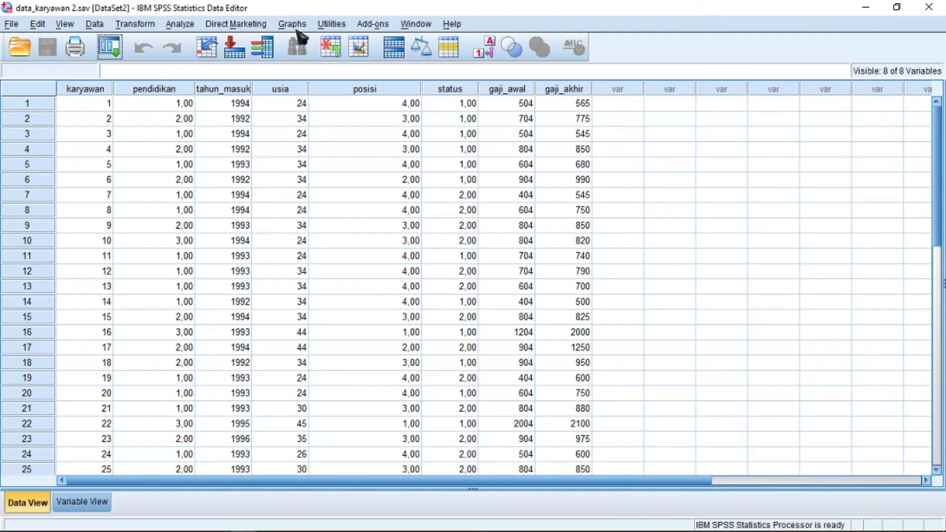
pyautogui.click(295, 25)
pyautogui.moveTo(317, 78)
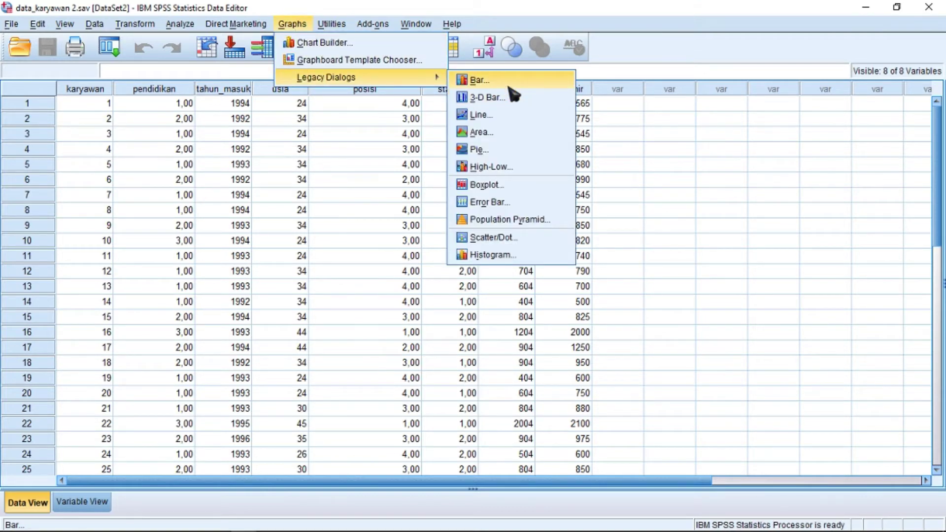
pyautogui.click(493, 81)
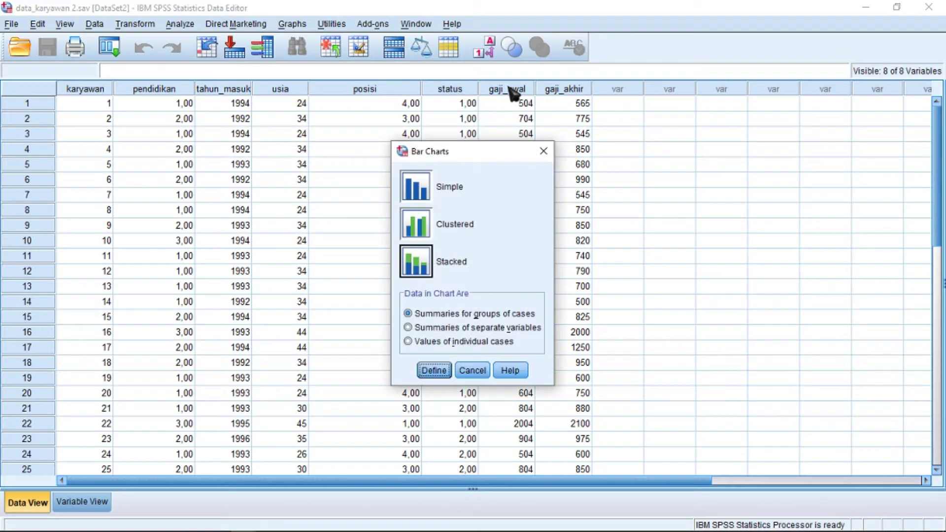
pyautogui.doubleClick(416, 263)
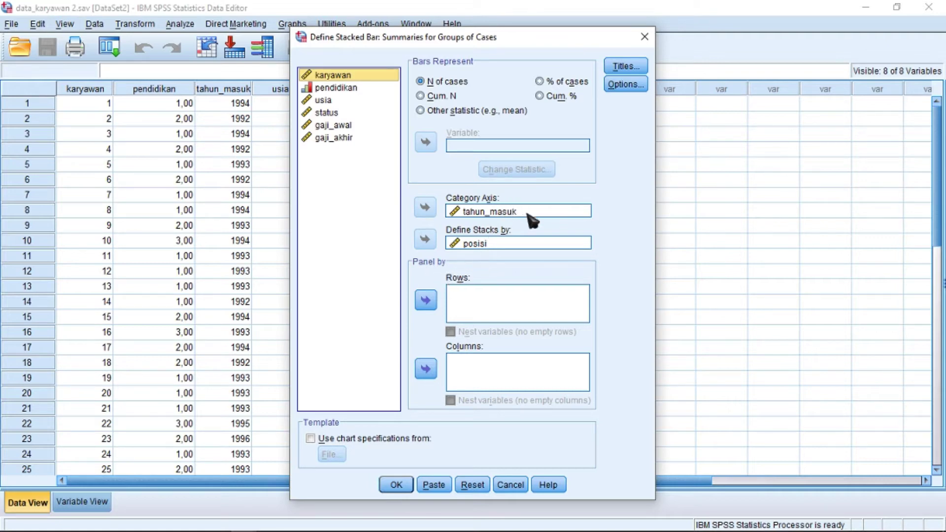
# Reset the previous chart definition, then assign tahun_masuk to the category axis and define the stacks by posisi.
pyautogui.click(481, 486)
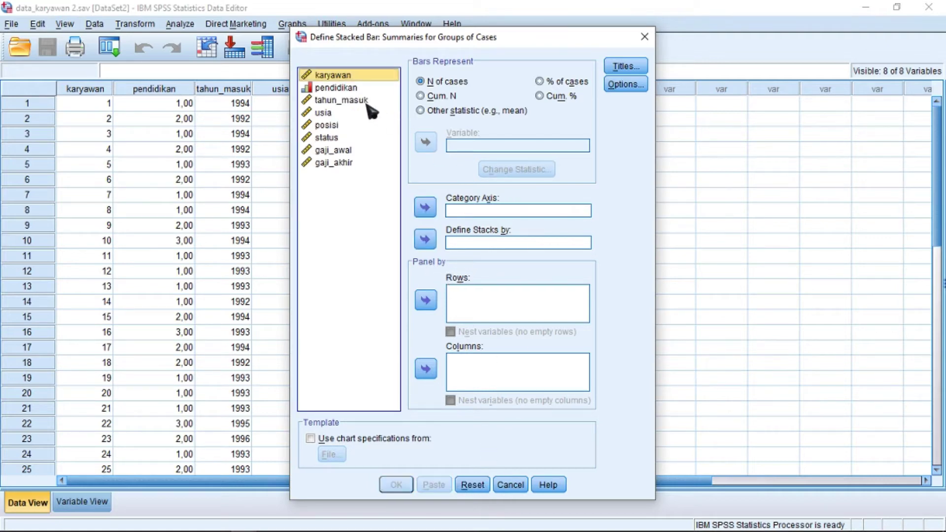
pyautogui.moveTo(485, 226)
pyautogui.mouseDown()
pyautogui.moveTo(484, 213)
pyautogui.moveTo(498, 213)
pyautogui.mouseUp()
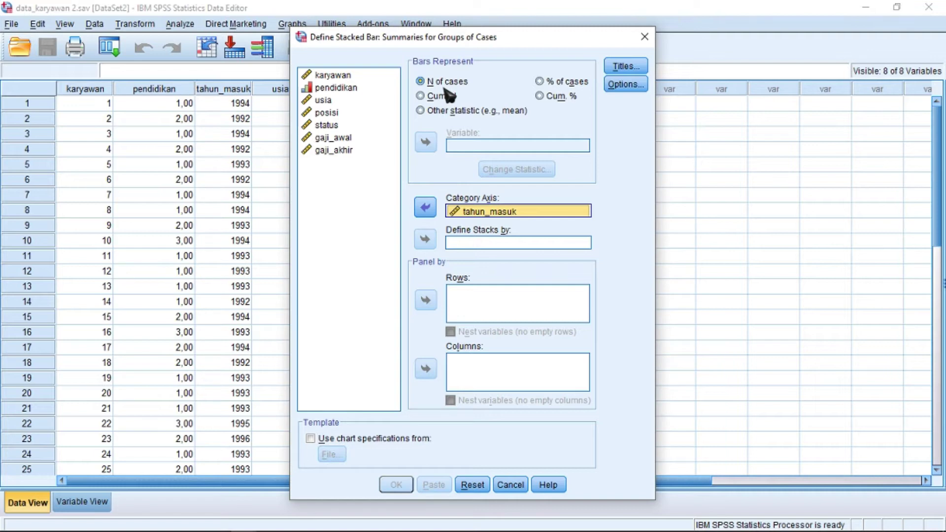
pyautogui.moveTo(327, 114); pyautogui.dragTo(476, 250)
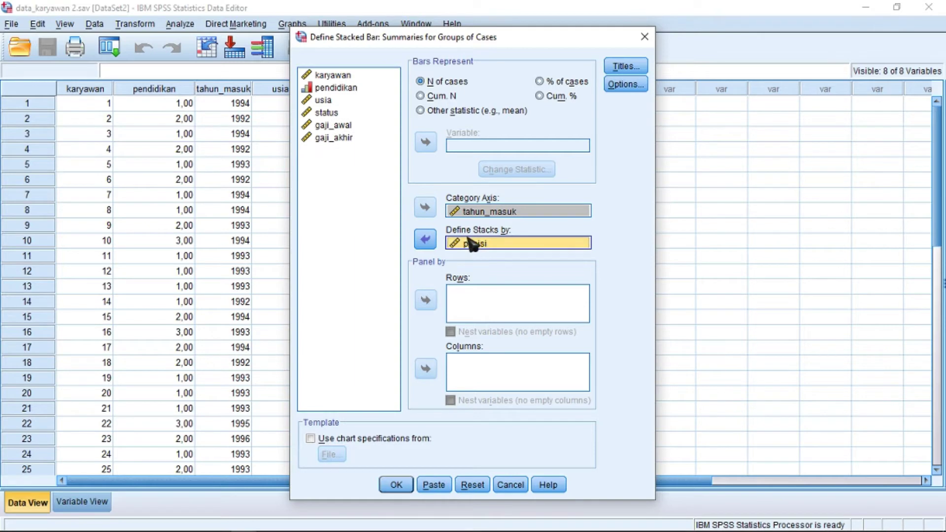
# Set the chart title to "GRAFIK BAR PRESENTASE KARYAWAN" and the subtitle to "BERDASARKAN TAHUN MASUK DAN POSISI KARYAWAN UNTUK SETIAP STATUS KARYAWAN".
pyautogui.click(616, 69)
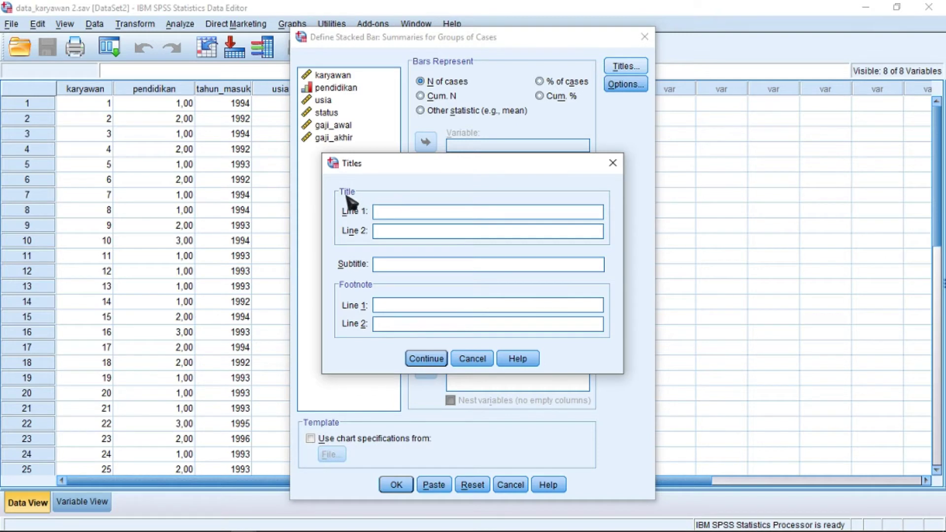
pyautogui.write('GRAFIK BAR PRESEN')
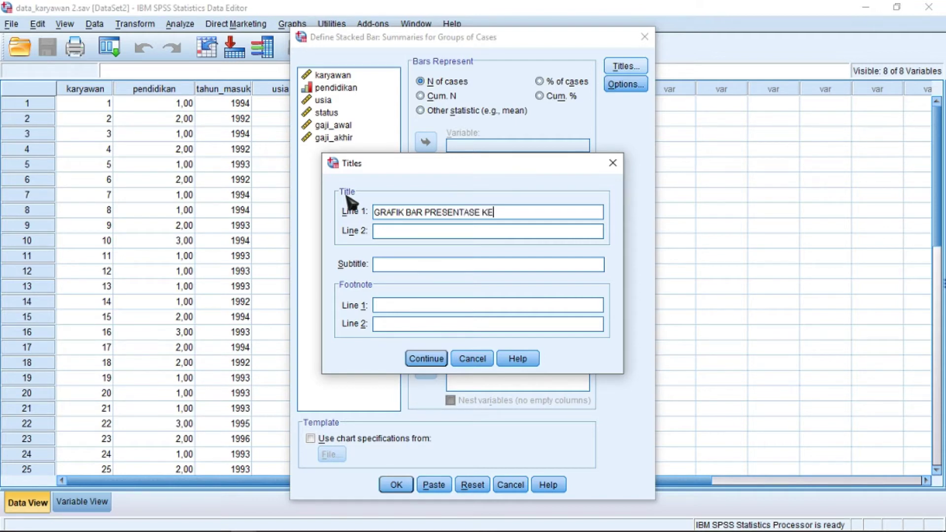
pyautogui.write('TASE KARYAWAN')
pyautogui.click(404, 259)
pyautogui.write('BERDASARKAN TA')
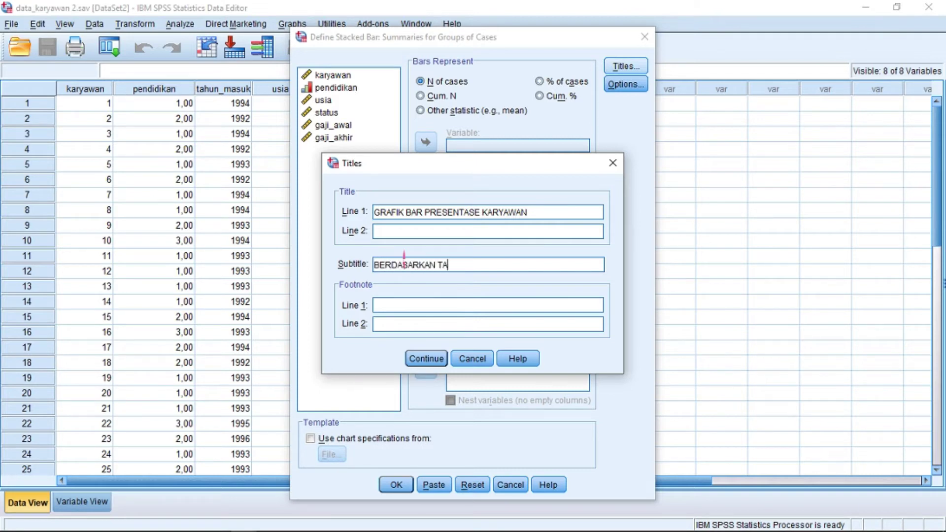
pyautogui.write('HUN MASUK DAN POSISI')
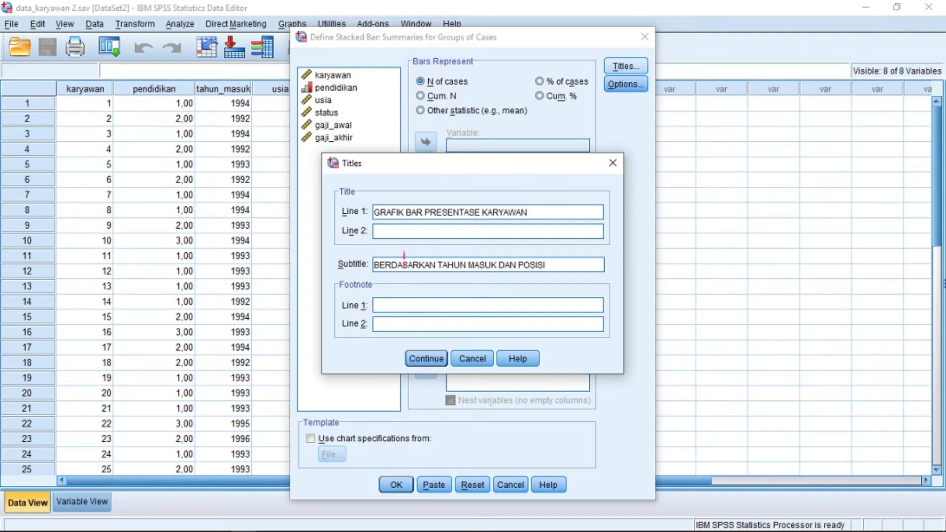
pyautogui.write(' KARYAWAN UNTUK')
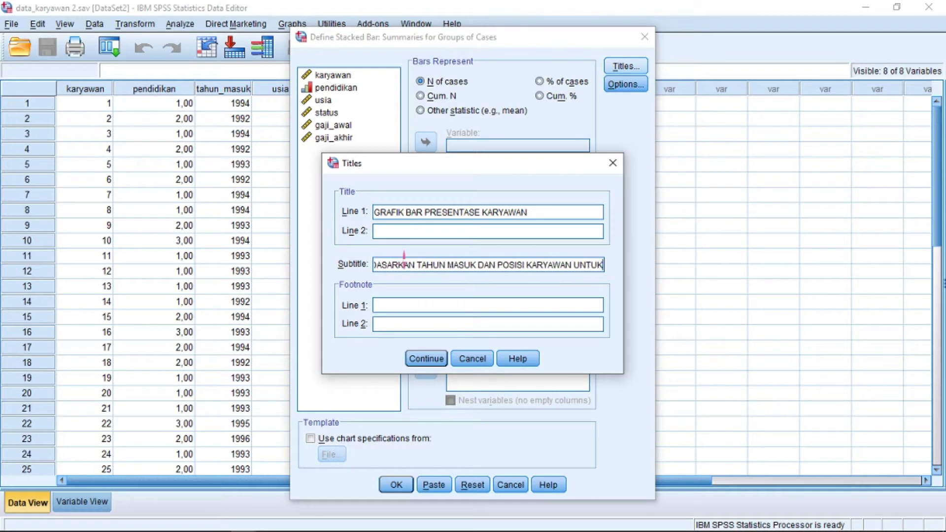
pyautogui.write(' SETIAP')
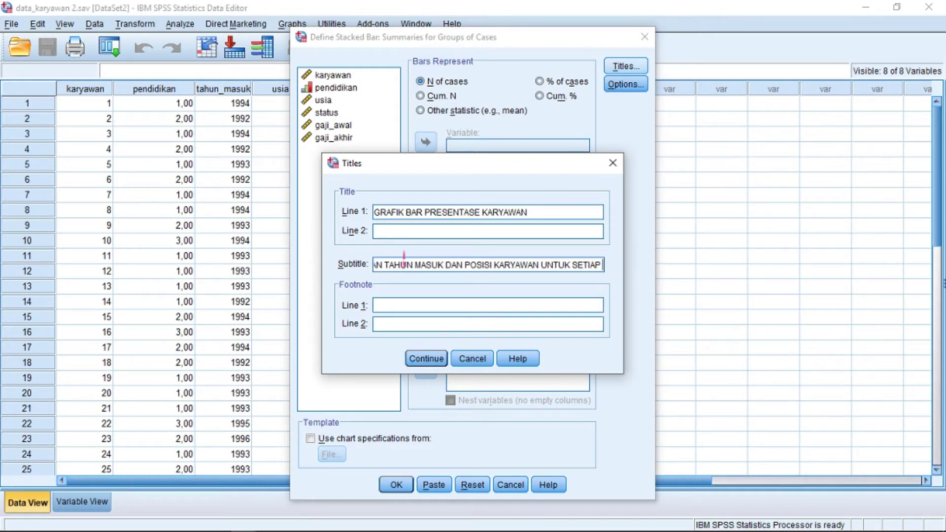
pyautogui.write(' STAT')
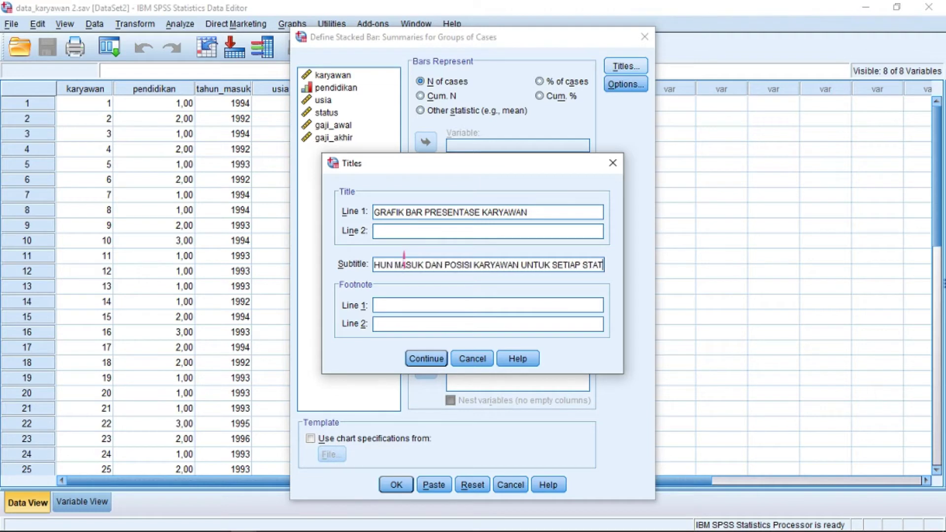
pyautogui.write('US KARYAWAN')
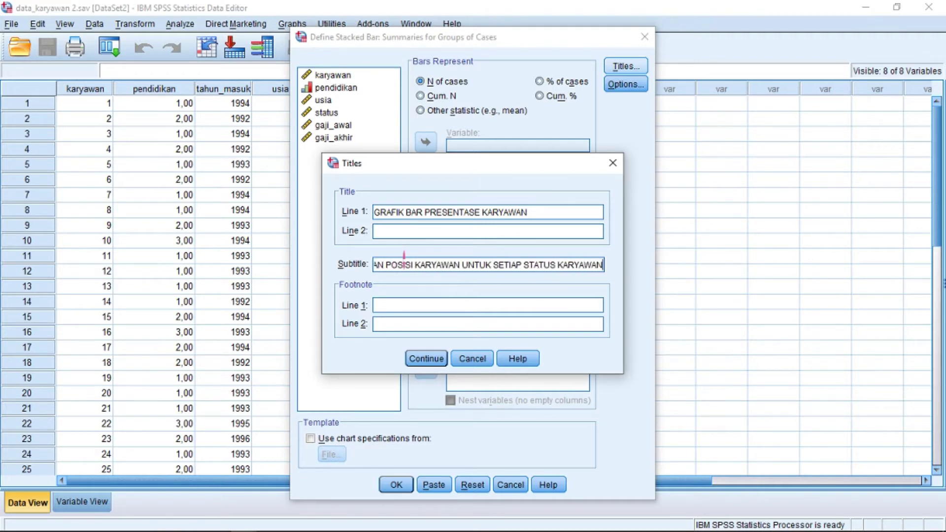
pyautogui.click(413, 359)
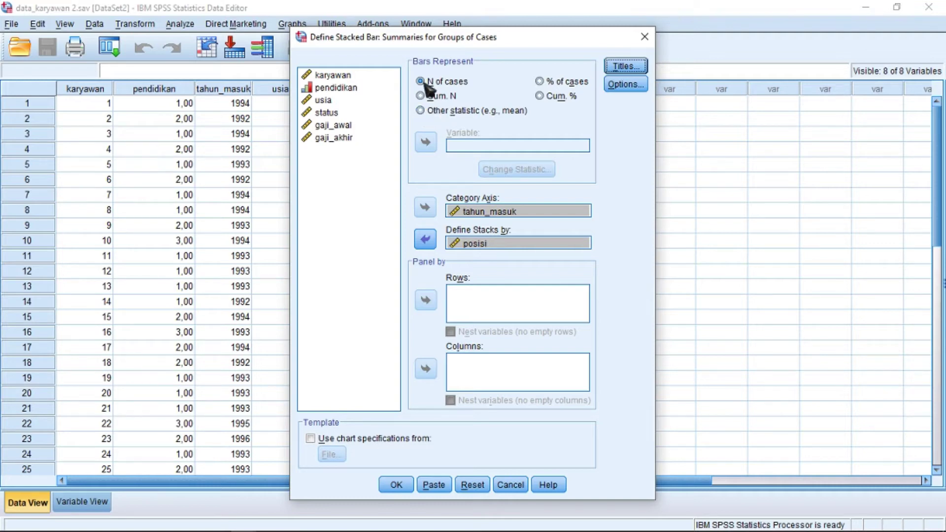
# Panel the stacked bar chart in rows by status and generate it in the output.
pyautogui.moveTo(331, 114); pyautogui.dragTo(462, 295)
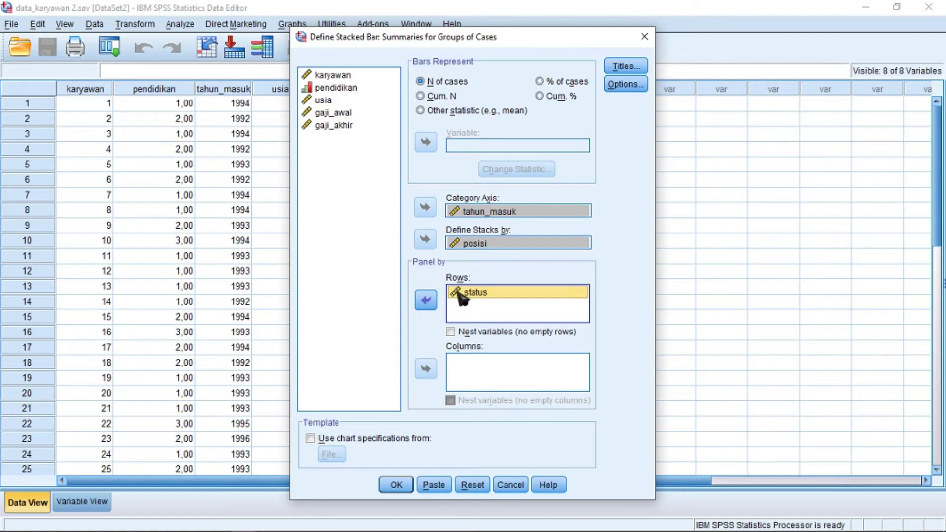
pyautogui.click(397, 485)
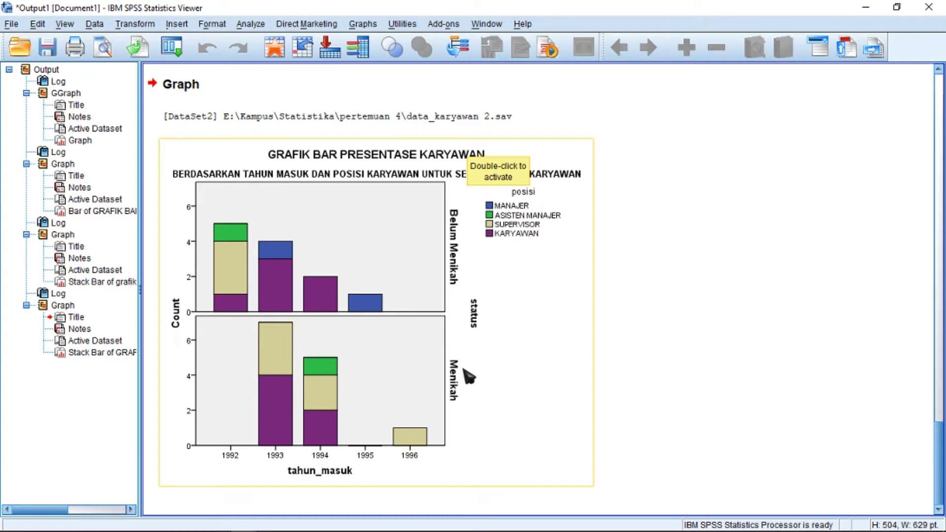
pyautogui.scroll(3, 469, 377)
pyautogui.scroll(-3, 471, 378)
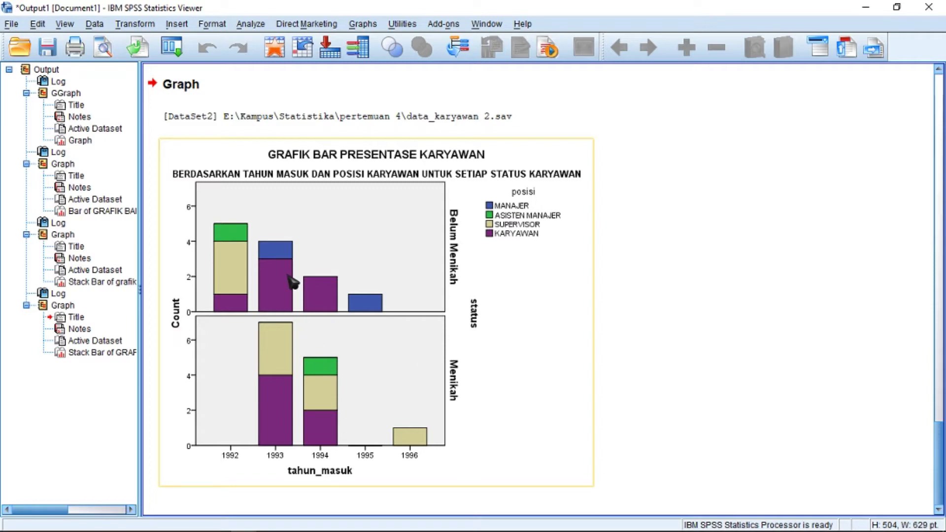
# Add data labels showing Count and tahun_masuk to the bars of the paneled chart, and return to the output.
pyautogui.click(327, 288)
pyautogui.doubleClick(328, 288)
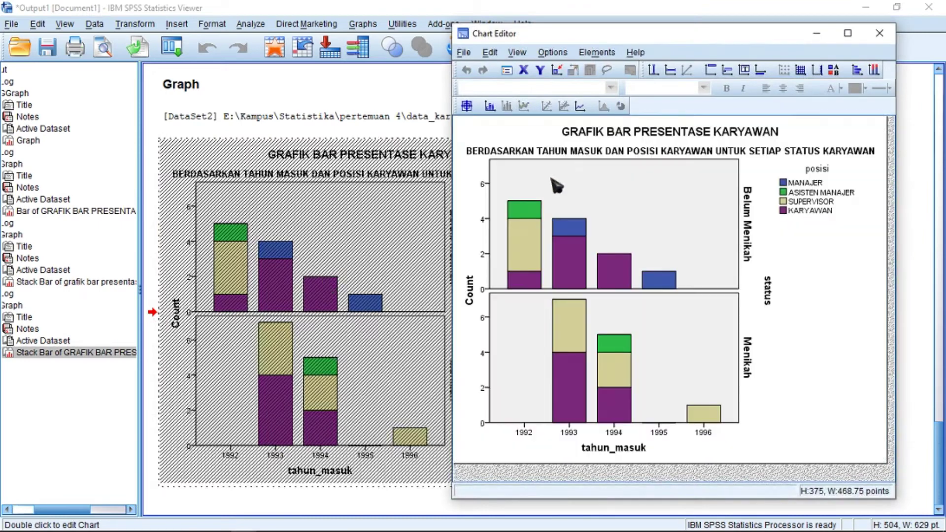
pyautogui.click(489, 106)
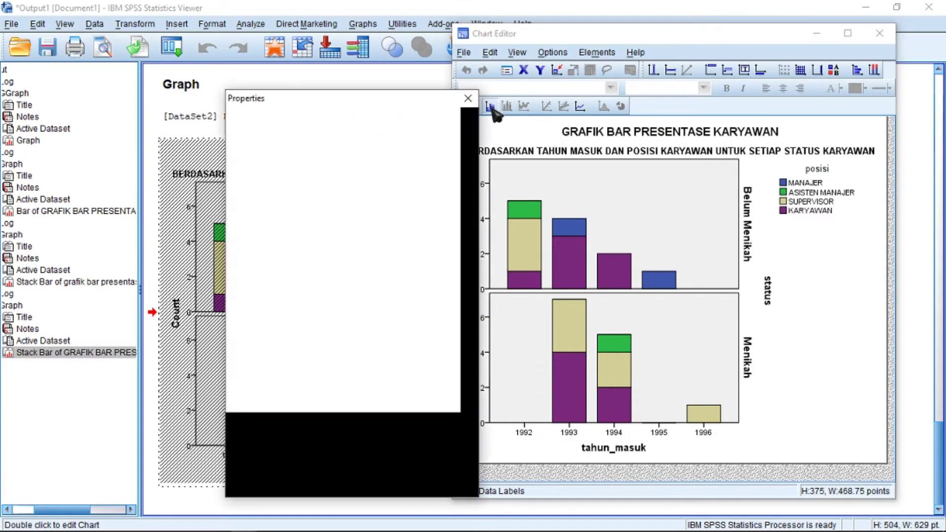
pyautogui.scroll(-1, 278, 297)
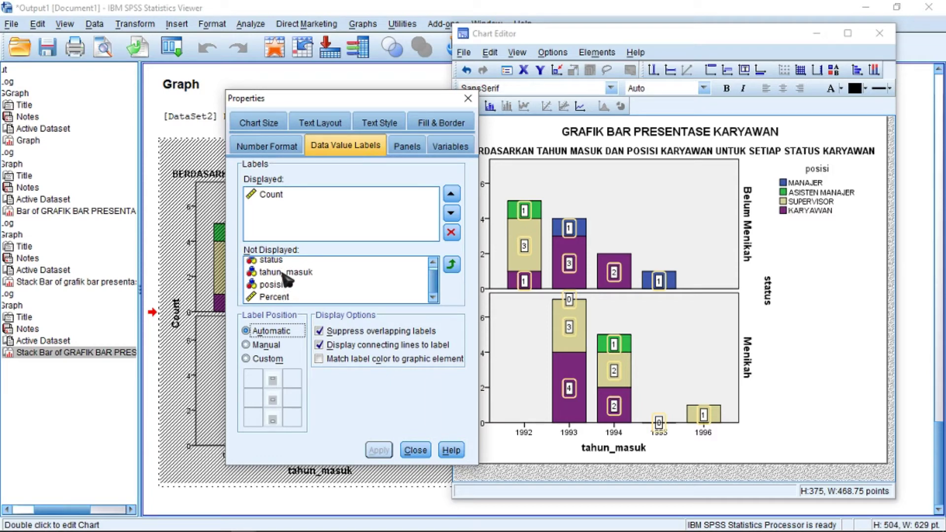
pyautogui.click(288, 272)
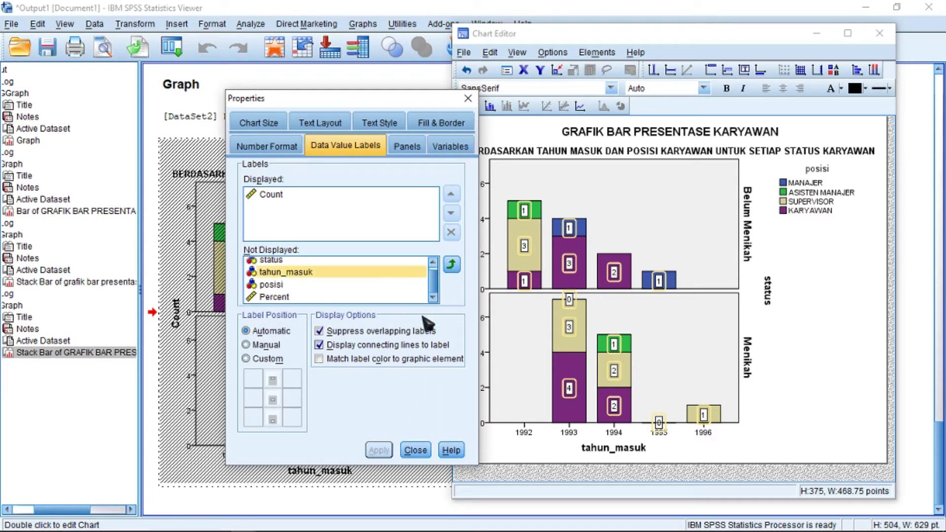
pyautogui.click(452, 264)
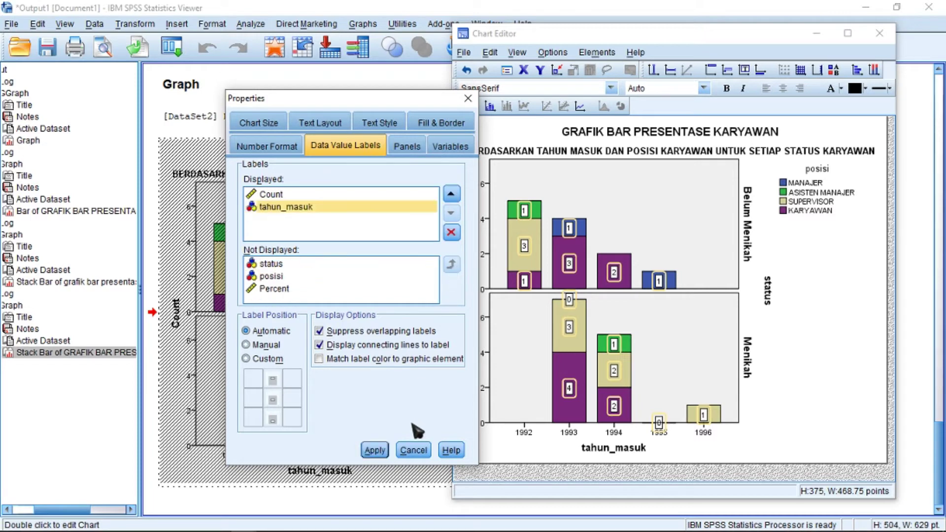
pyautogui.click(388, 451)
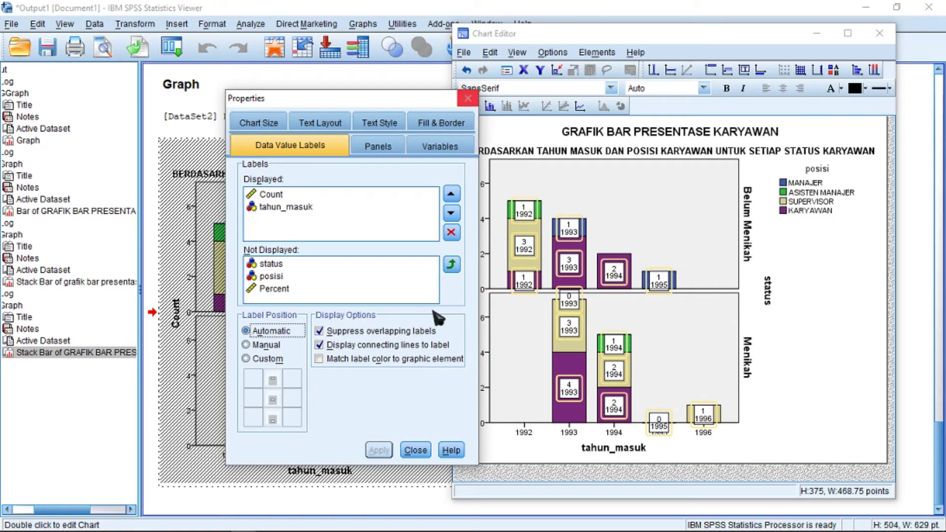
pyautogui.click(418, 450)
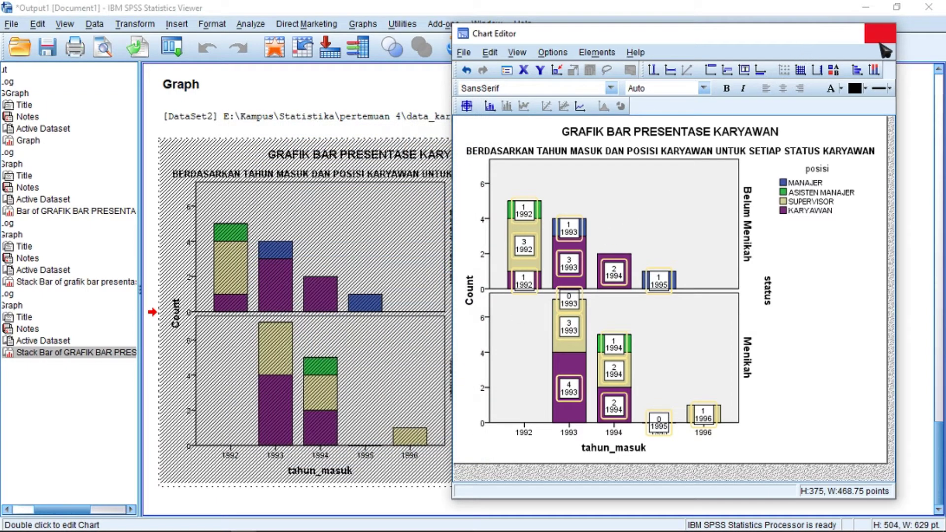
pyautogui.click(879, 33)
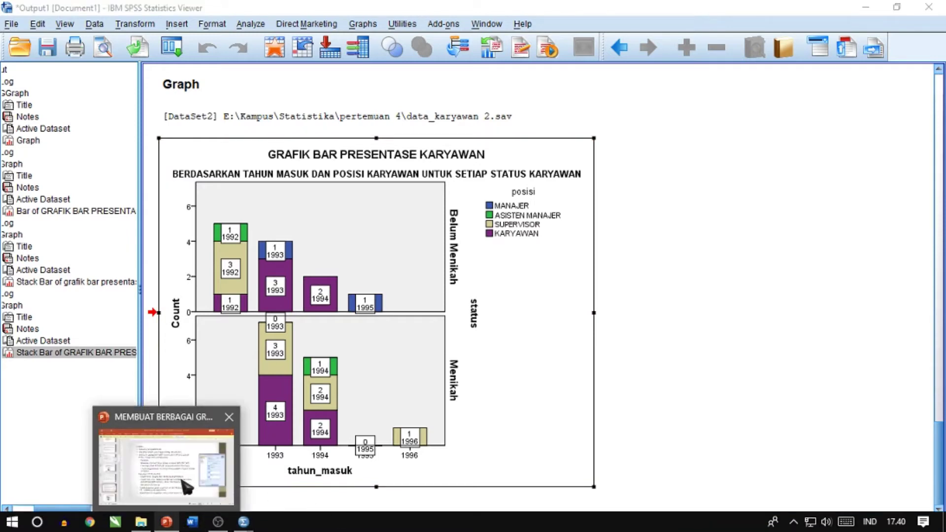
# Switch to the PowerPoint presentation and read the three-dimensional bar chart case and its steps on slides 19 and 20.
pyautogui.click(167, 523)
pyautogui.scroll(-3, 96, 402)
pyautogui.scroll(-2, 96, 402)
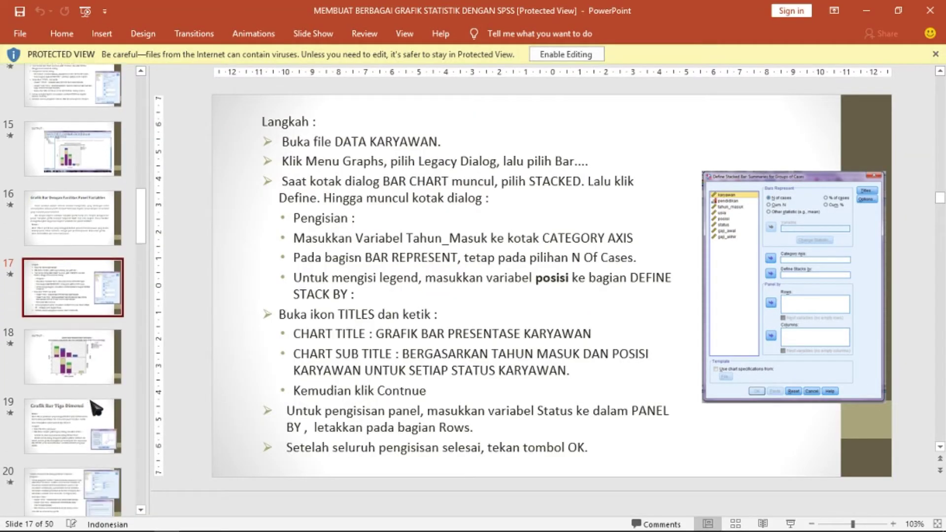
pyautogui.click(97, 425)
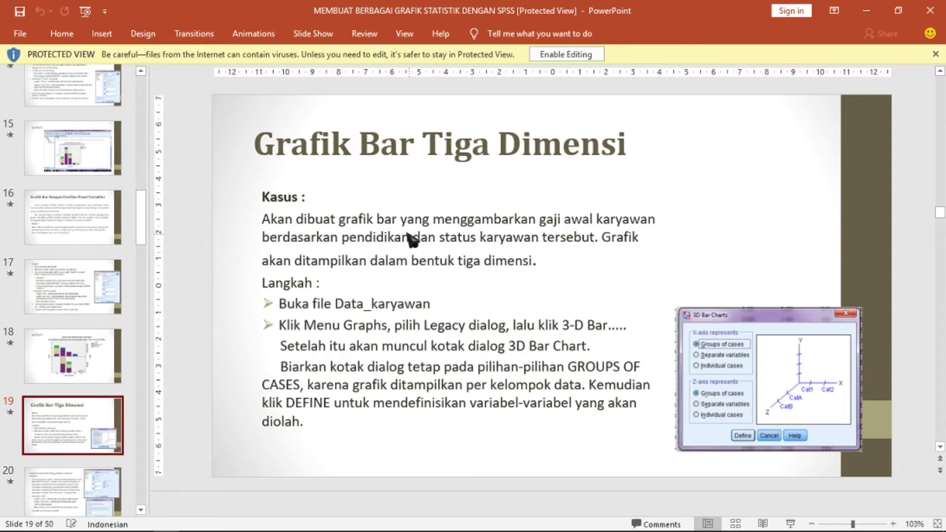
pyautogui.scroll(-3, 406, 240)
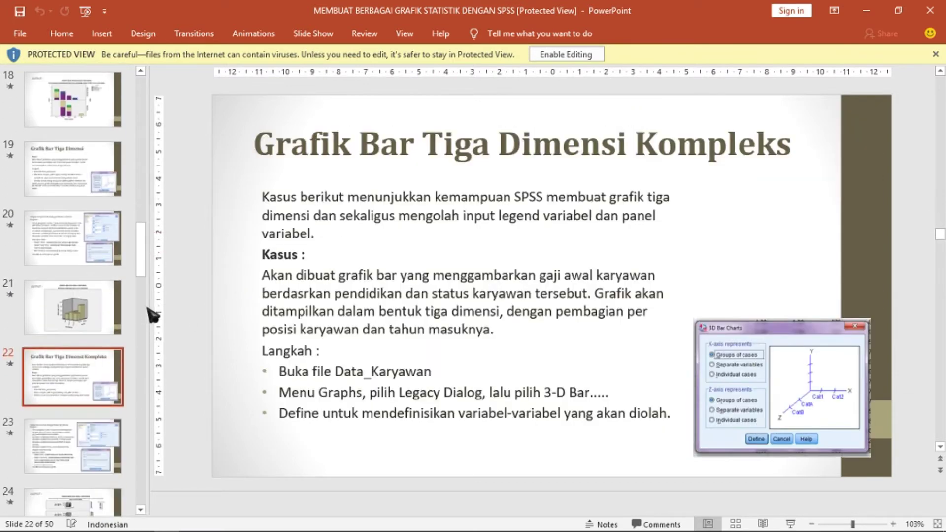
pyautogui.click(81, 257)
pyautogui.click(83, 193)
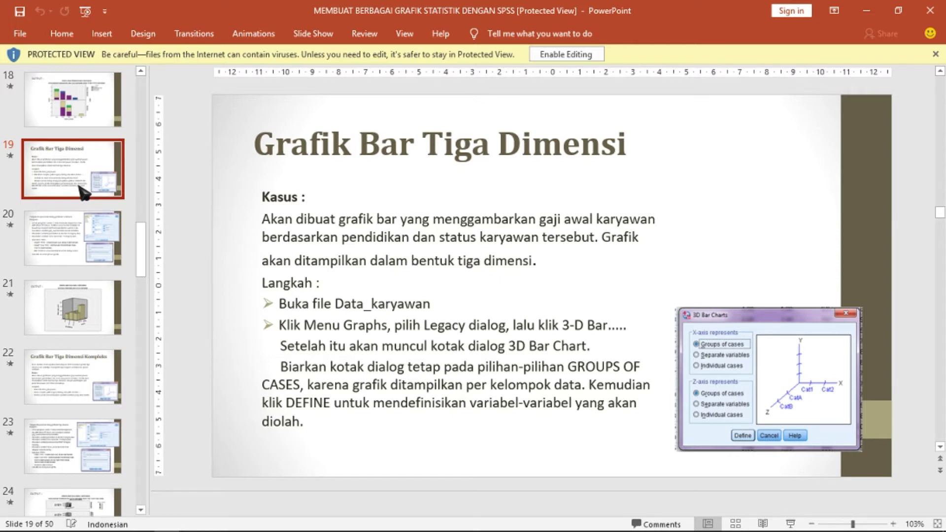
pyautogui.click(82, 266)
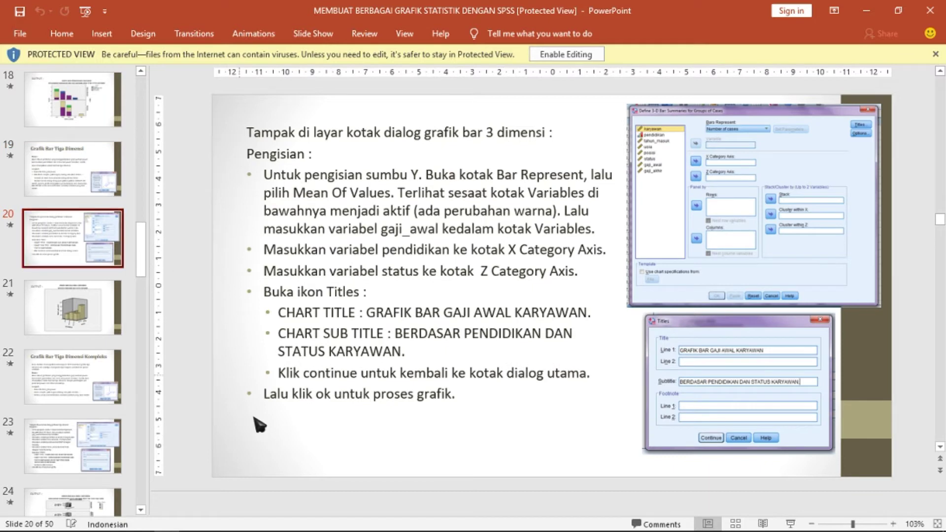
# Switch to data_karyawan 2.sav in SPSS and start defining a legacy 3-D bar chart with groups of cases on both axes.
pyautogui.moveTo(266, 531)
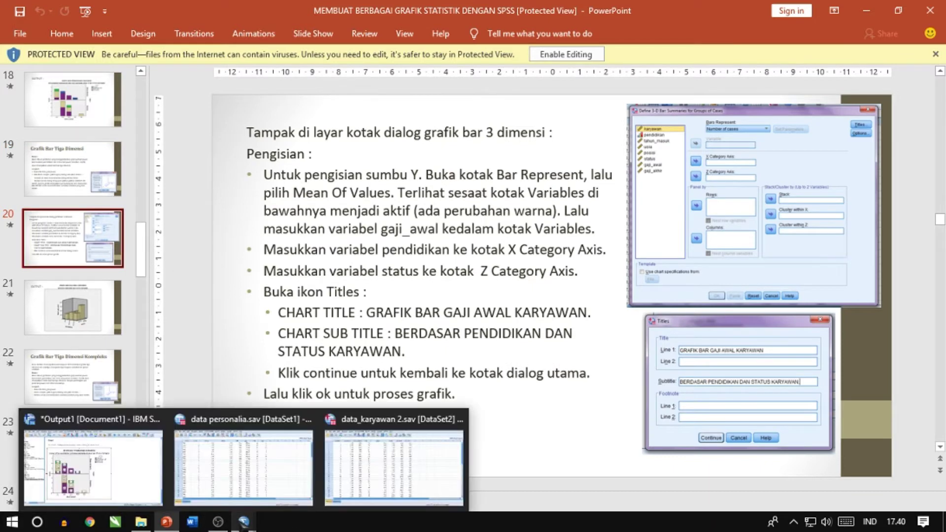
pyautogui.click(366, 453)
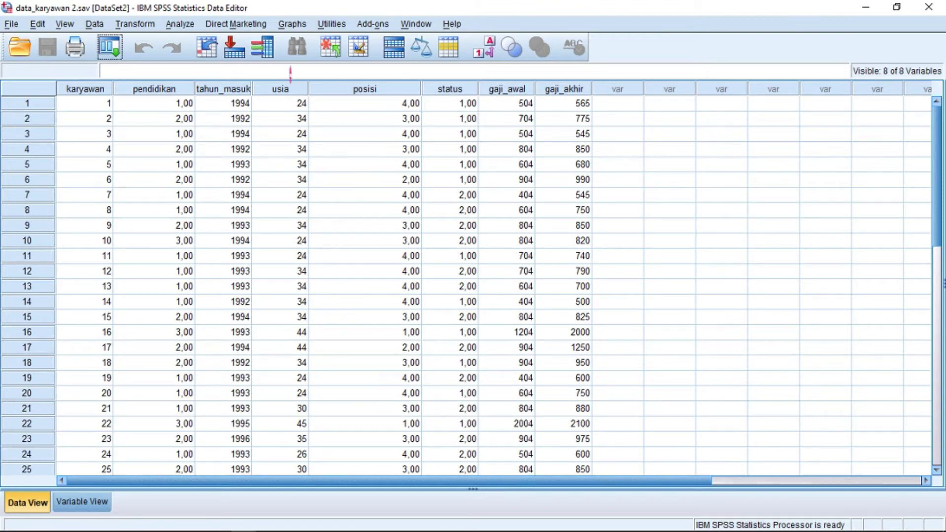
pyautogui.click(298, 25)
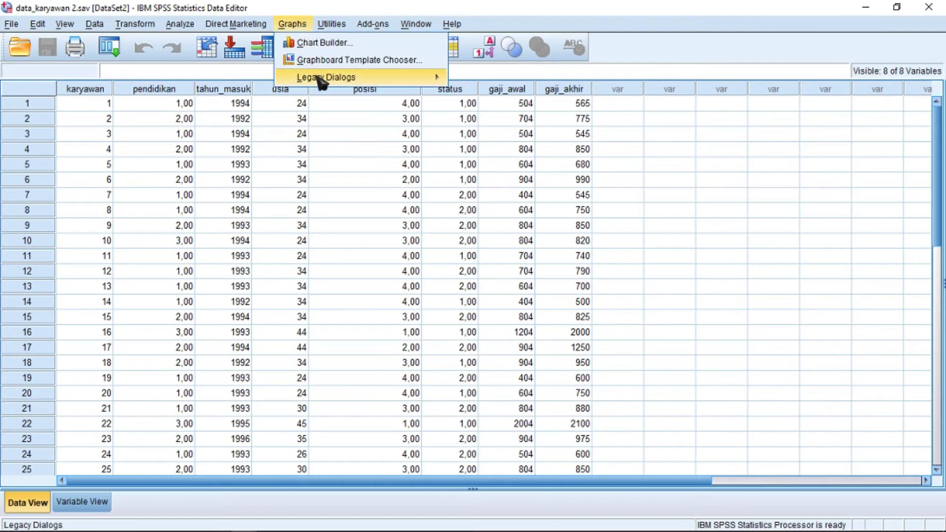
pyautogui.moveTo(321, 81)
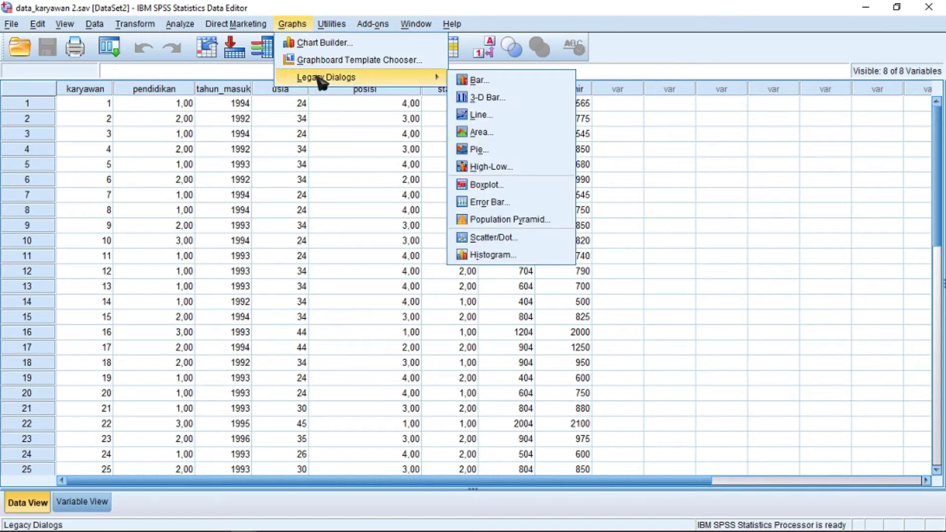
pyautogui.click(532, 100)
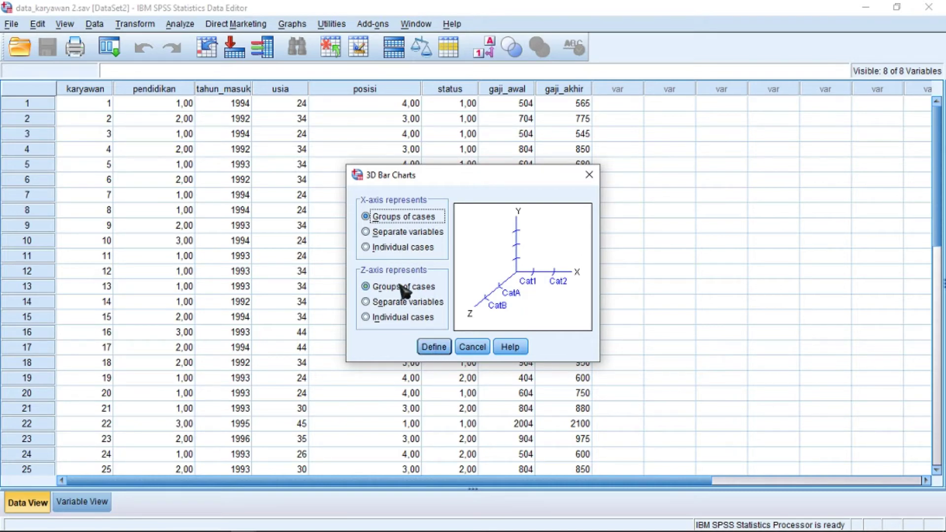
pyautogui.click(437, 350)
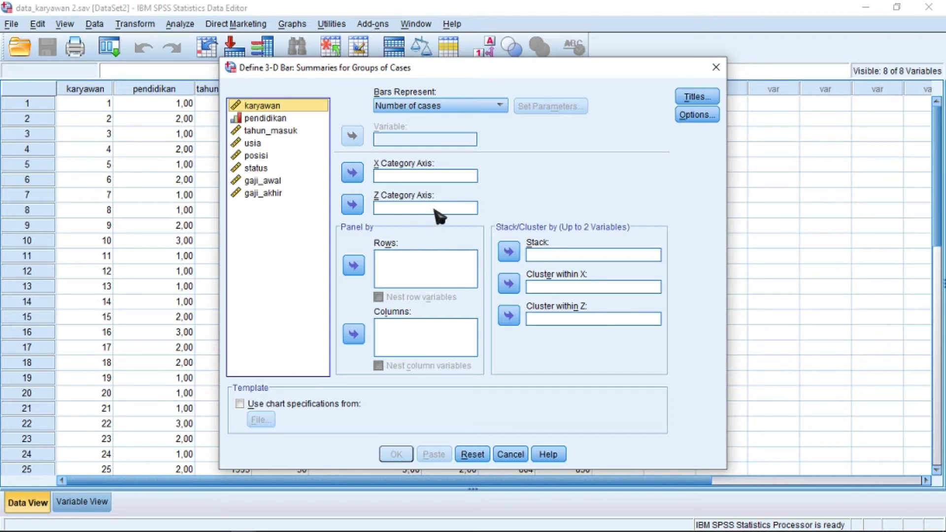
# Make the bars represent the mean of gaji_awal, with pendidikan as X category axis and status as Z category axis.
pyautogui.click(476, 108)
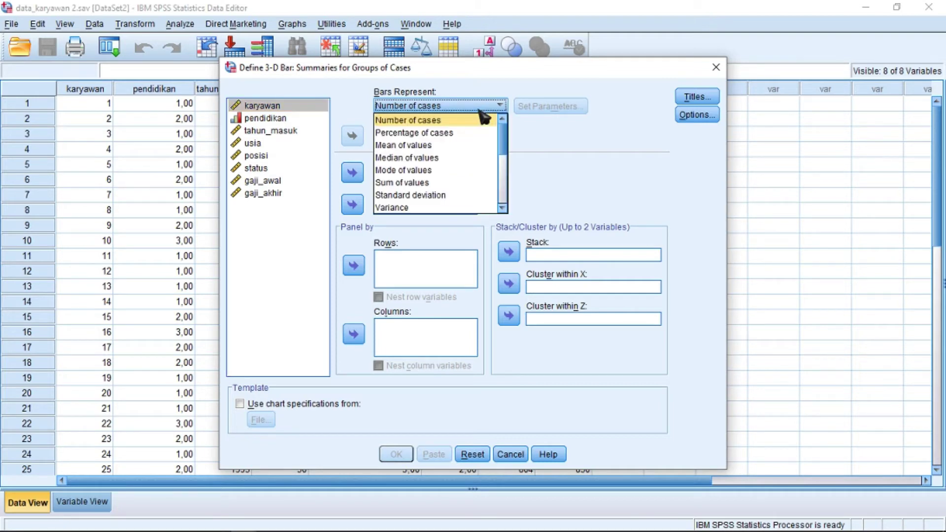
pyautogui.click(437, 147)
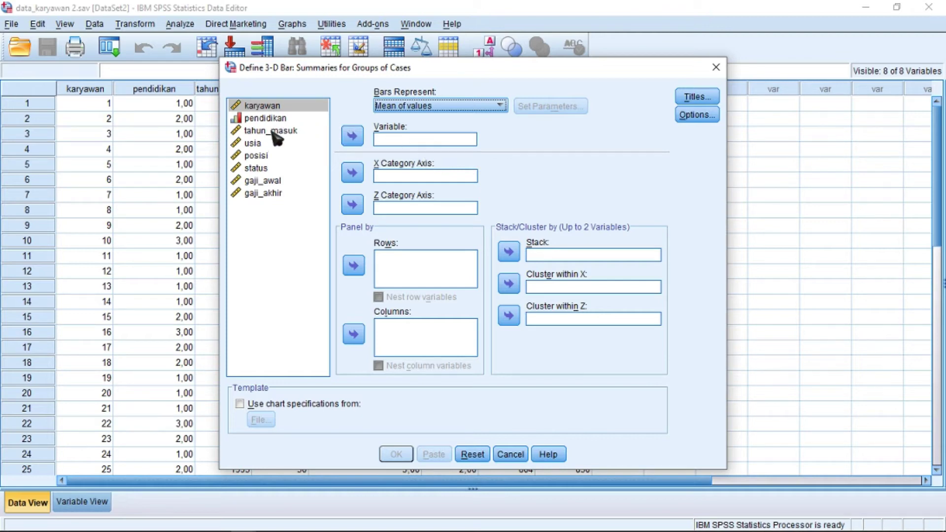
pyautogui.moveTo(274, 181); pyautogui.dragTo(418, 144)
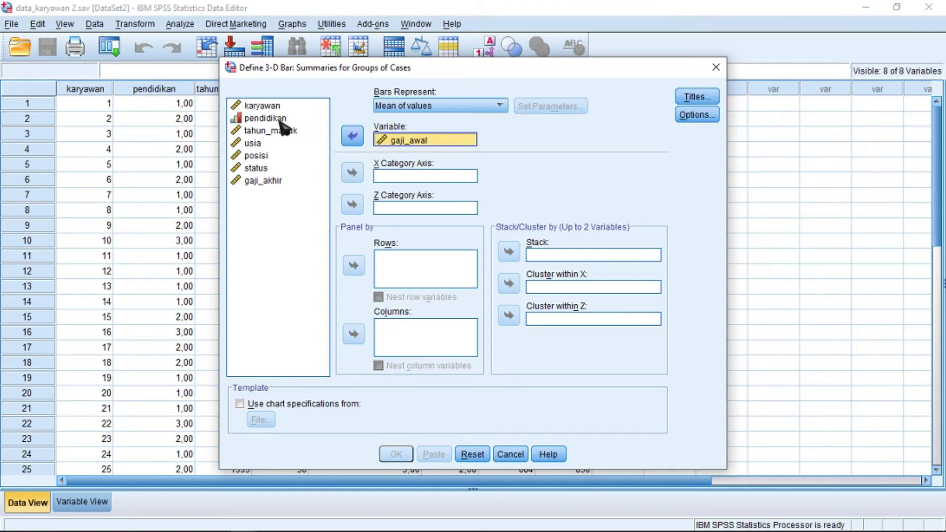
pyautogui.moveTo(283, 121); pyautogui.dragTo(429, 181)
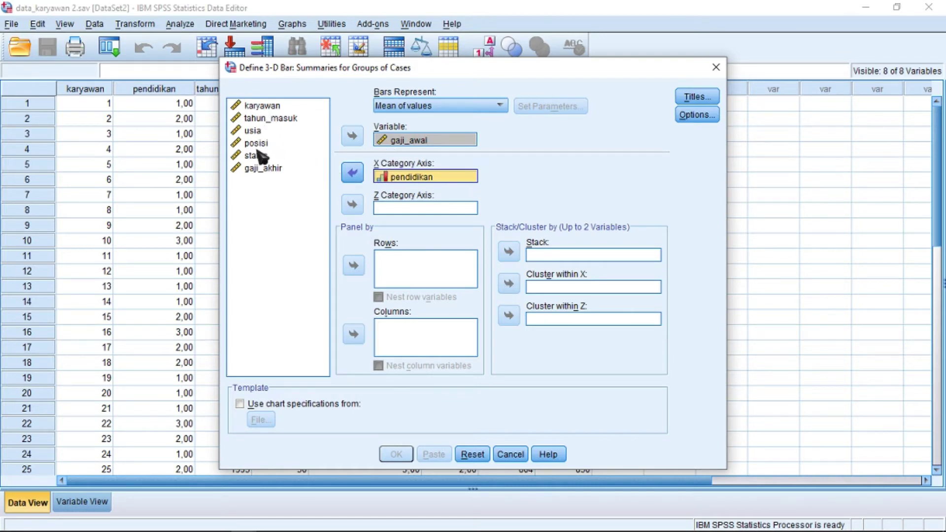
pyautogui.moveTo(257, 158); pyautogui.dragTo(398, 203)
pyautogui.moveTo(281, 160); pyautogui.dragTo(408, 211)
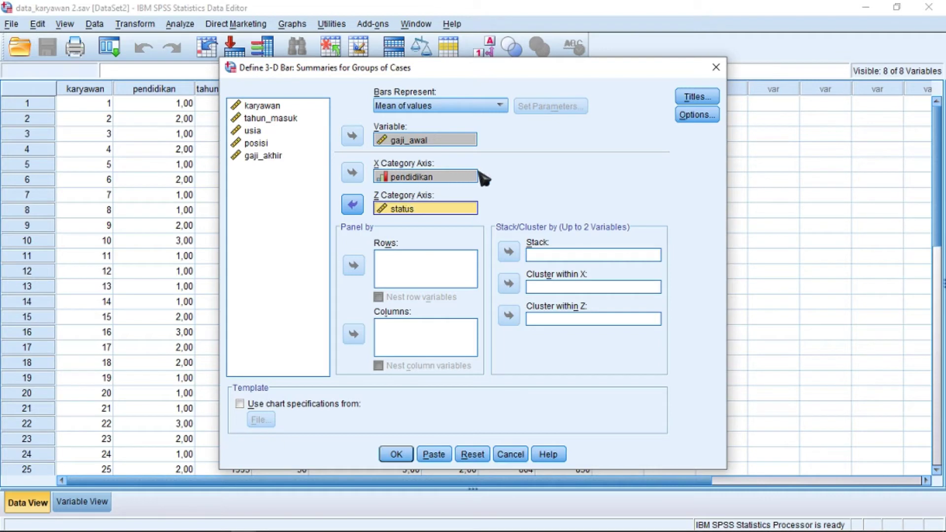
# Set the title "GRAFIK BAR GAJI AWAL KARYAWAN" and subtitle "BERDASARKAN PENDIDIKAN DAN STATUS KARYAWAN", and generate the 3-D bar chart.
pyautogui.click(695, 99)
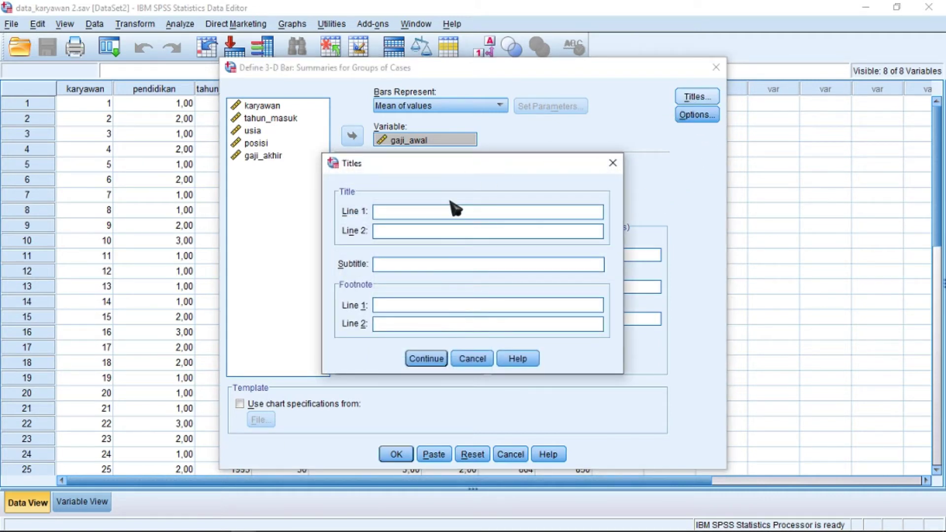
pyautogui.write('GRAFIK BAR ')
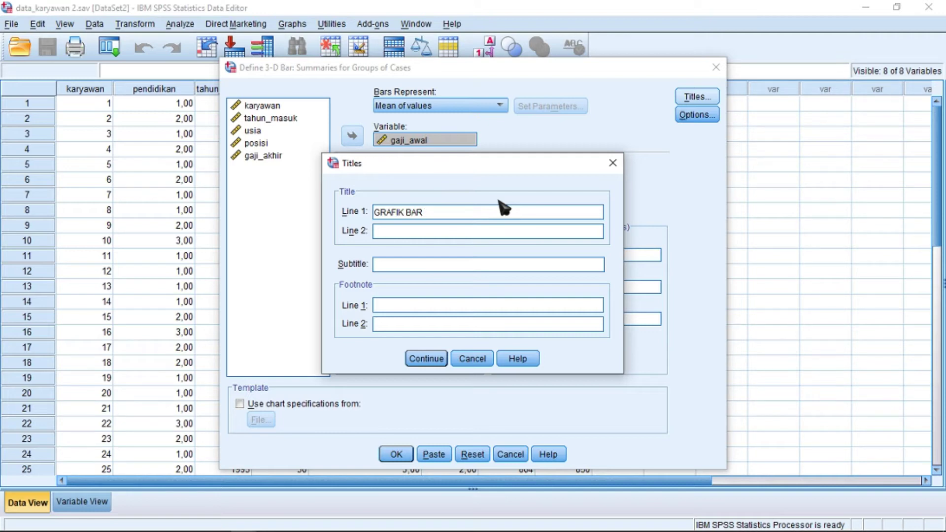
pyautogui.write('GAJI AWAL KARYAWAN')
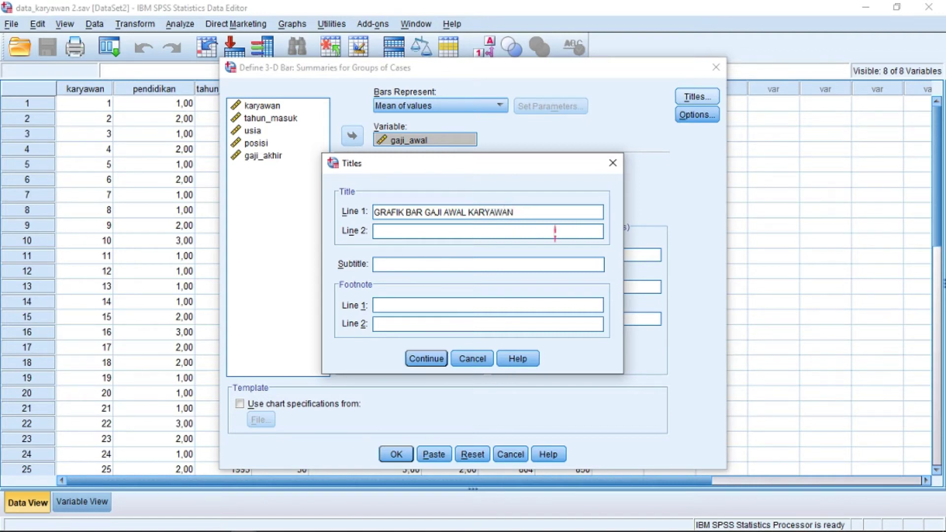
pyautogui.click(470, 265)
pyautogui.write('BERDASARKAN PENDIDIKAN')
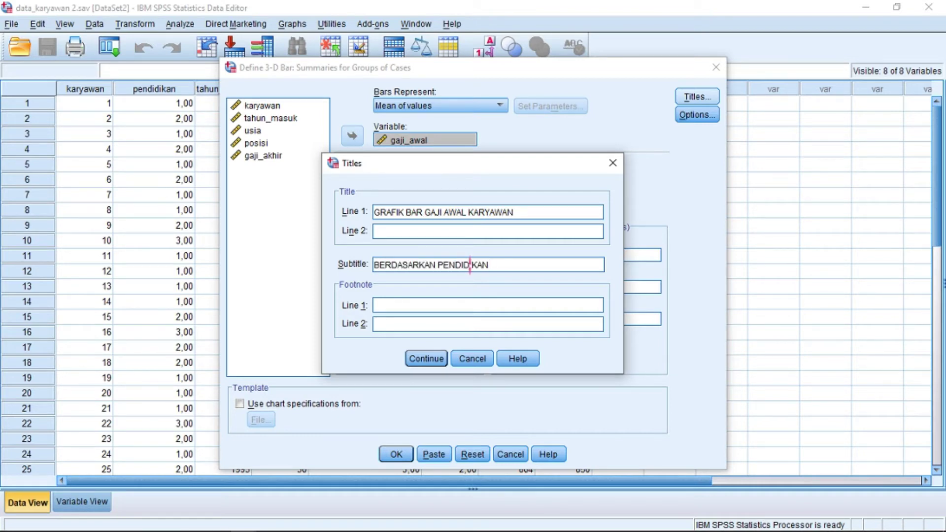
pyautogui.write(' DAN STATUS KARYAWAN')
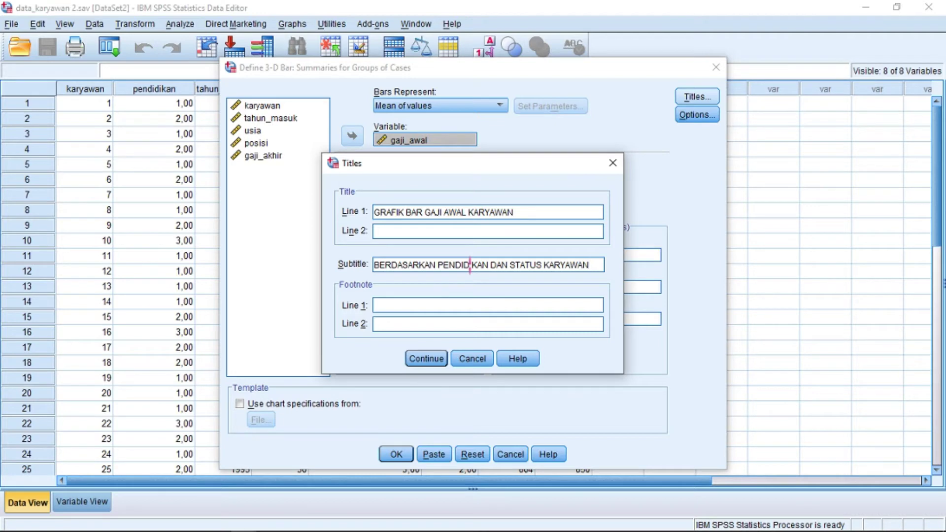
pyautogui.click(432, 359)
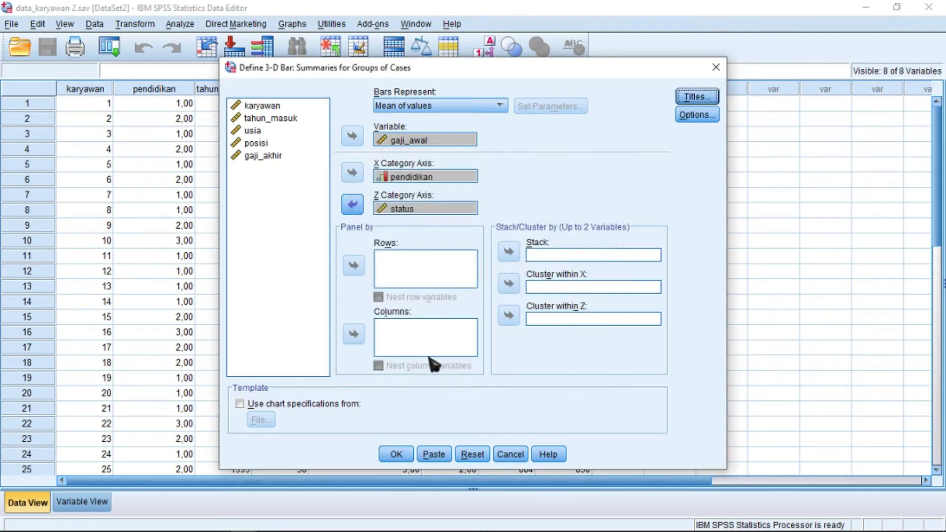
pyautogui.click(397, 454)
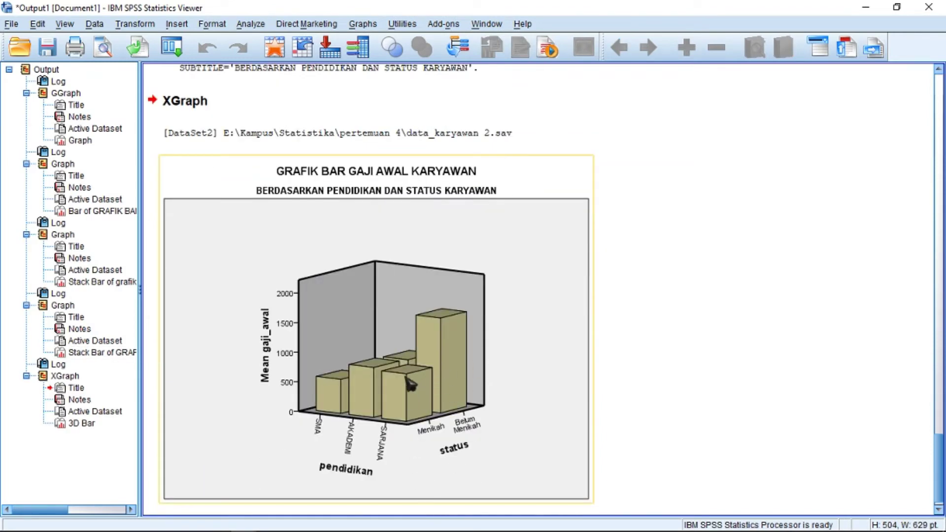
# Inspect the generated 3-D bar chart in the Chart Editor and return to the output.
pyautogui.scroll(-1, 414, 383)
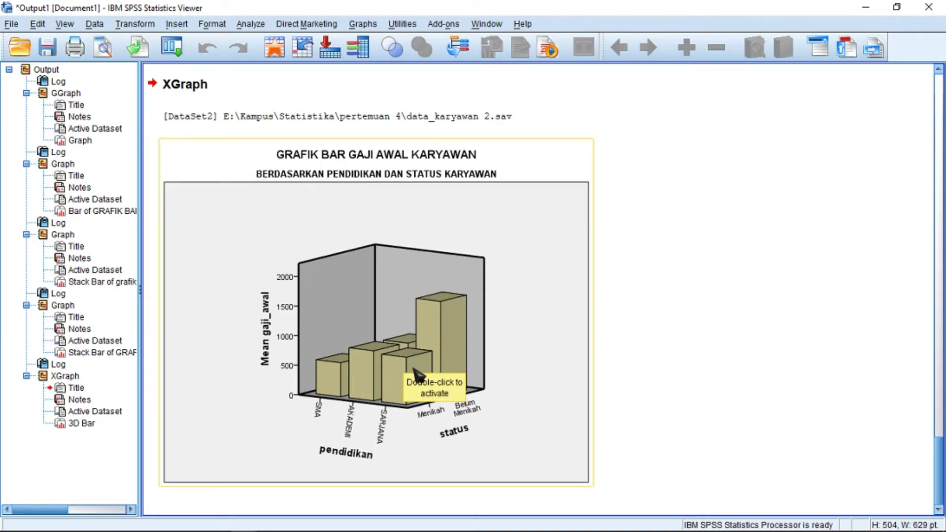
pyautogui.doubleClick(386, 355)
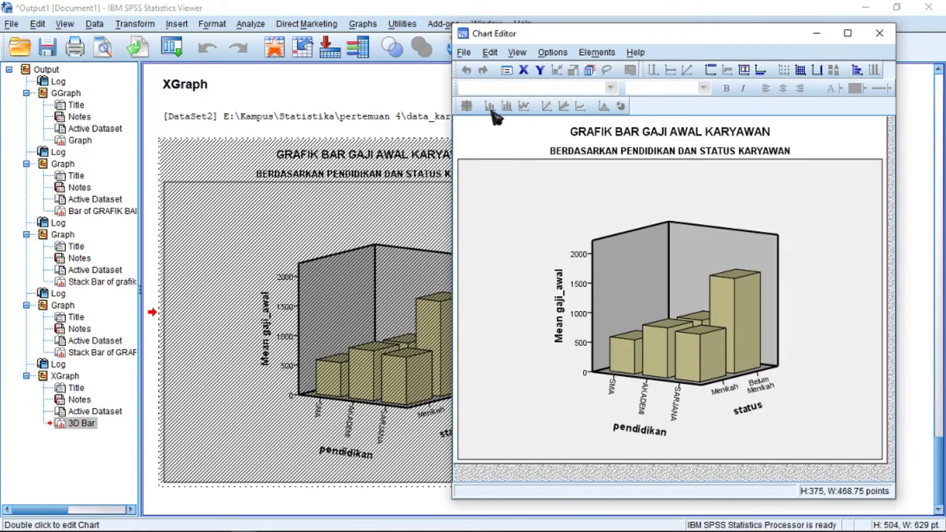
pyautogui.click(567, 231)
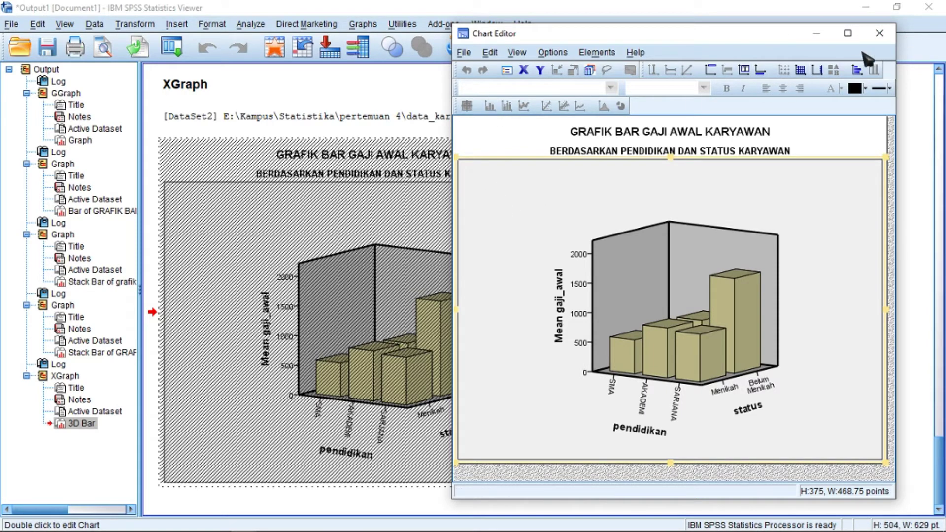
pyautogui.click(879, 34)
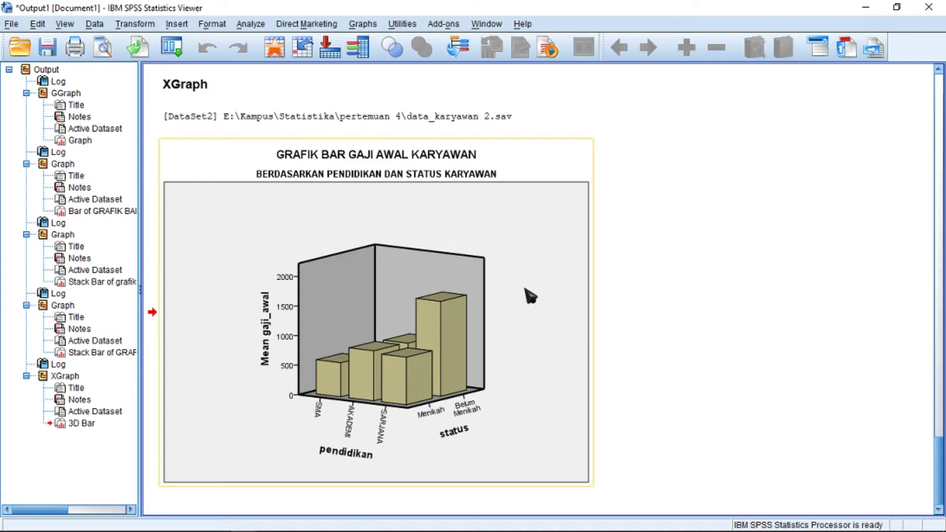
# Switch to the PowerPoint presentation, compare the sample output on slide 21, and read the complex three-dimensional bar chart instructions on slides 22 and 23.
pyautogui.moveTo(167, 522)
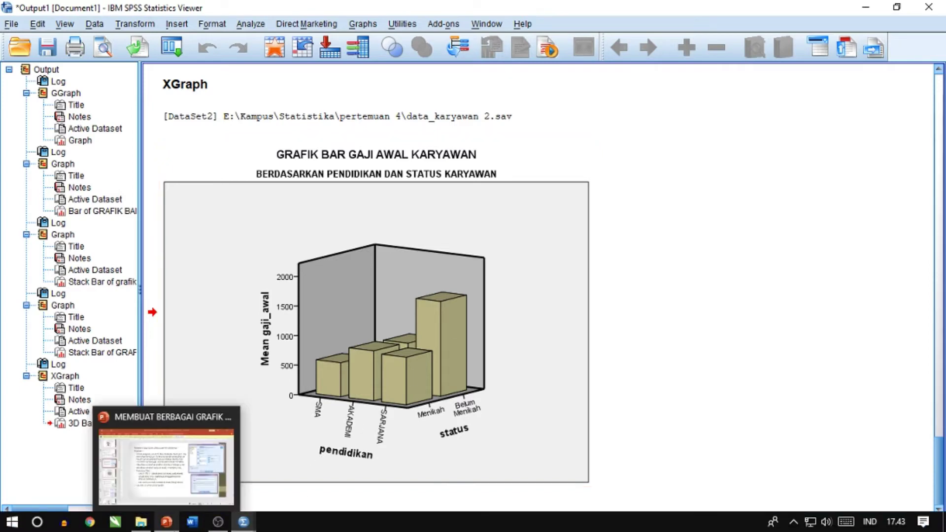
pyautogui.click(176, 482)
pyautogui.scroll(-2, 79, 303)
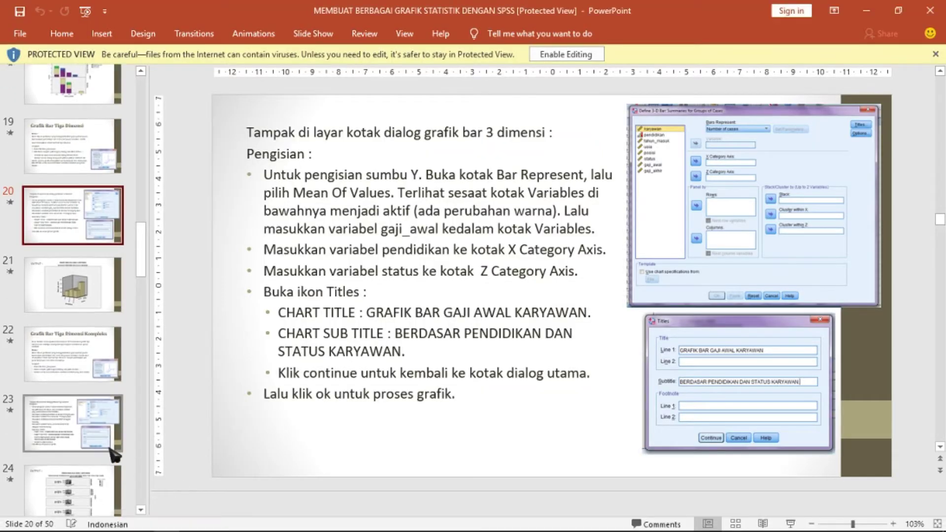
pyautogui.click(75, 302)
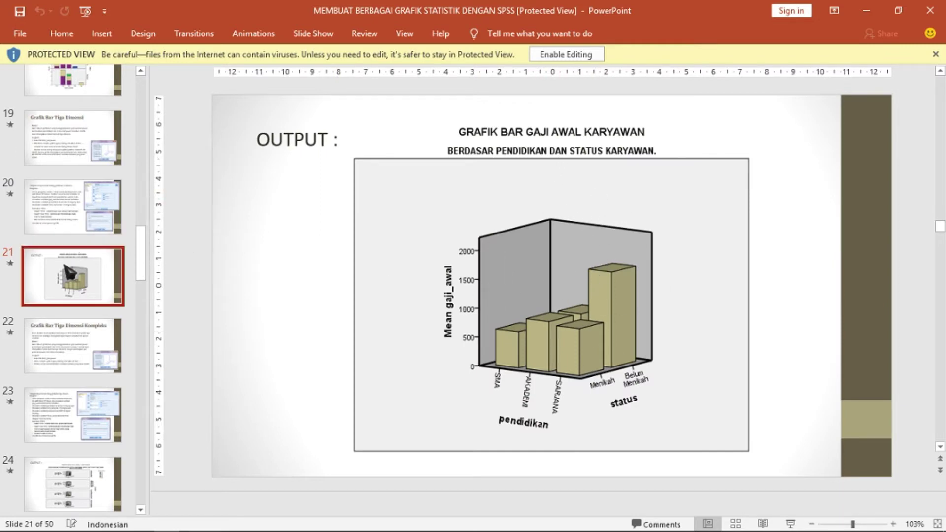
pyautogui.click(74, 333)
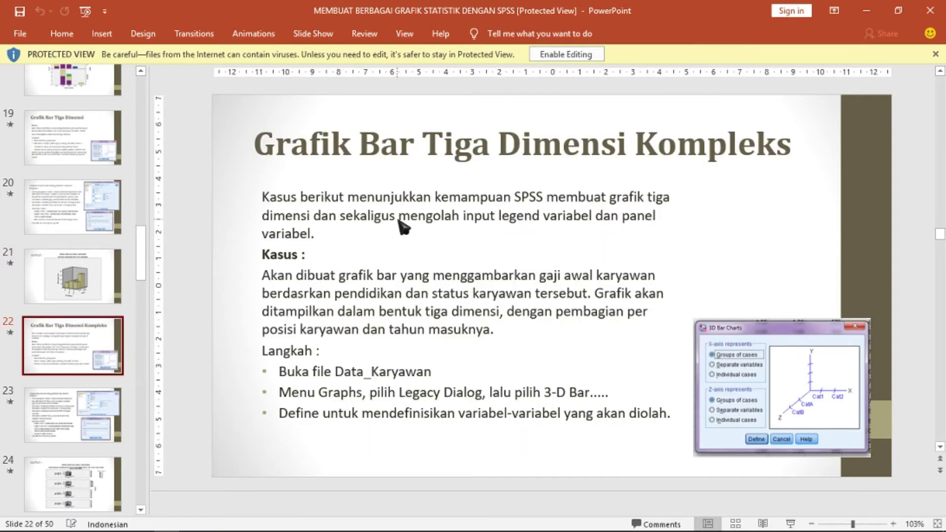
pyautogui.scroll(-1, 387, 300)
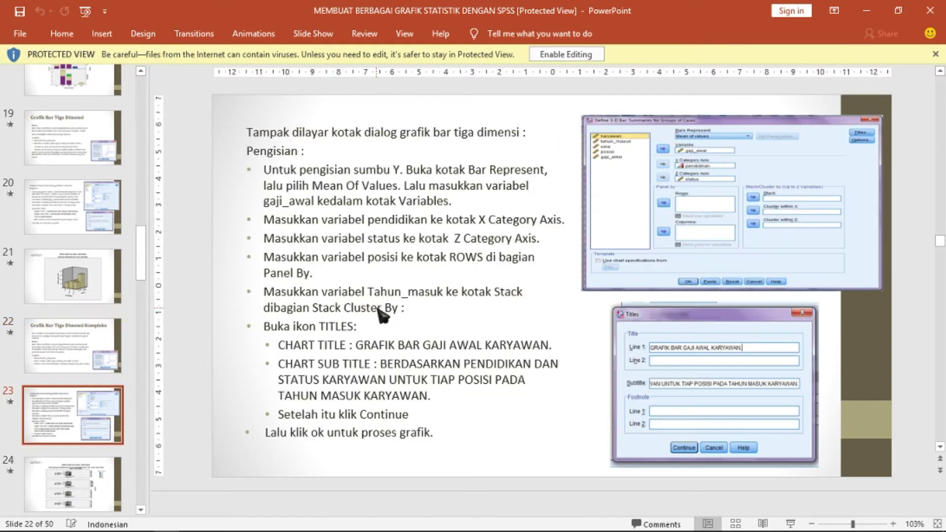
# Switch to data_karyawan 2.sav in SPSS and define a 3-D bar chart for groups of cases, paneling rows by posisi and stacking by tahun_masuk.
pyautogui.moveTo(219, 521)
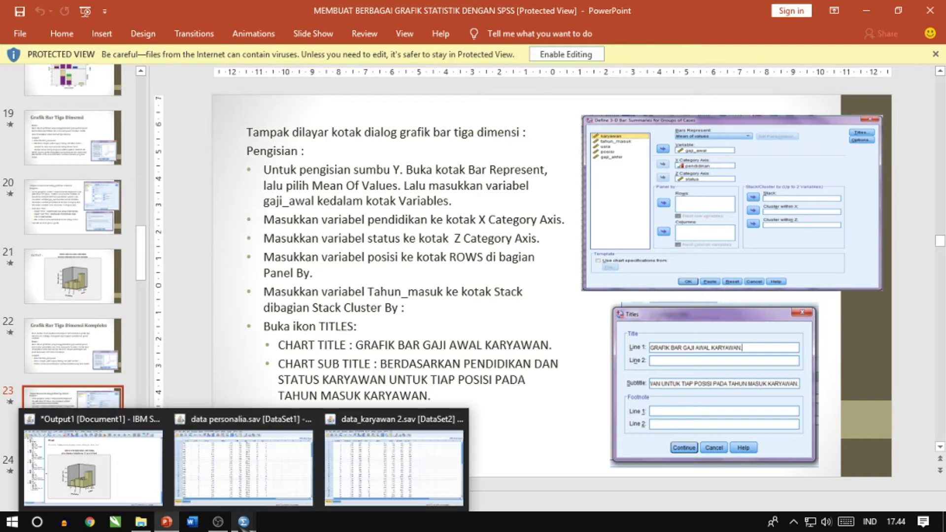
pyautogui.click(375, 460)
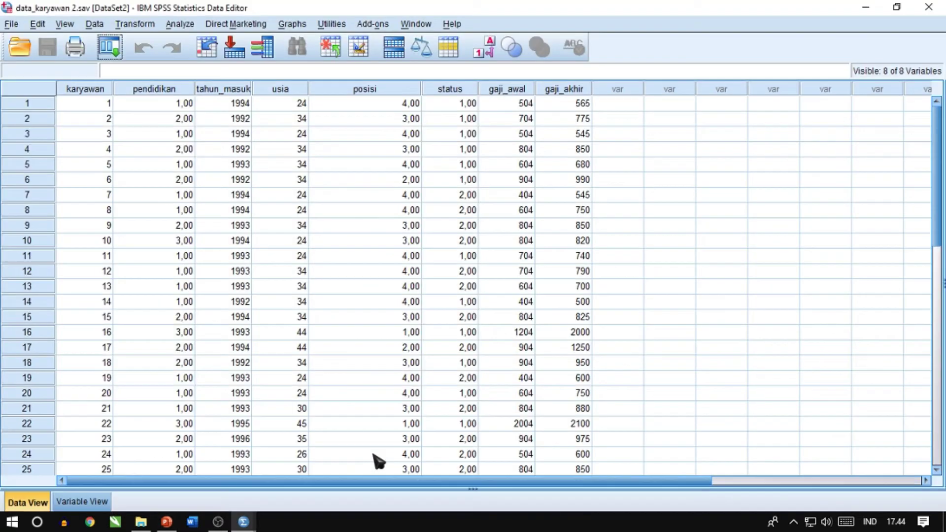
pyautogui.click(285, 24)
pyautogui.moveTo(335, 88)
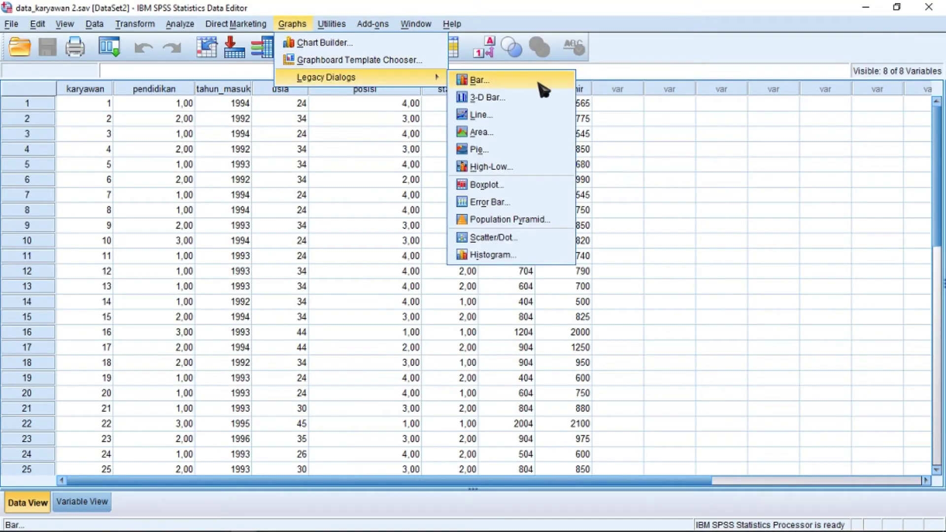
pyautogui.click(544, 103)
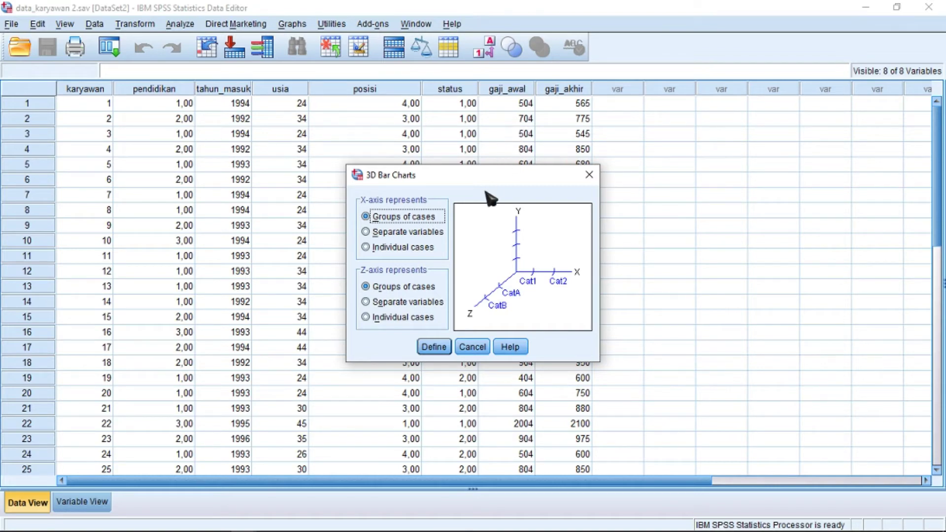
pyautogui.click(444, 347)
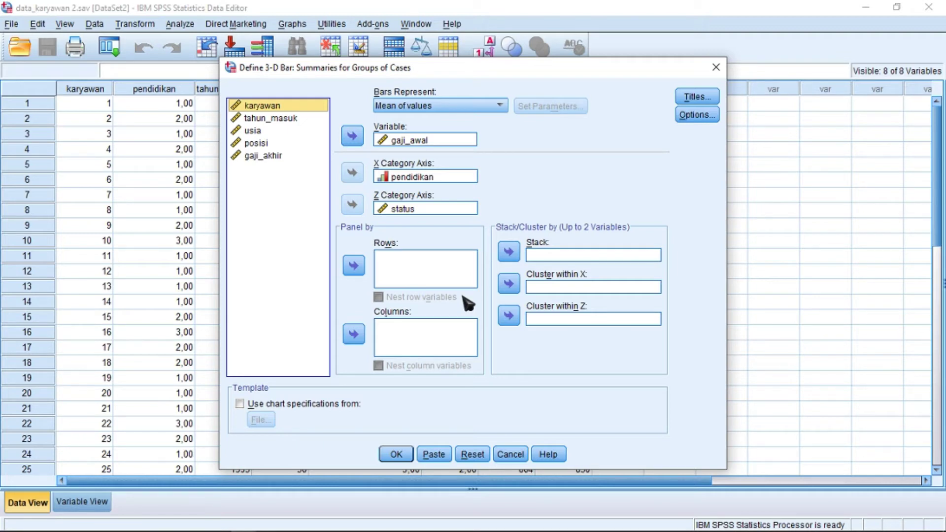
pyautogui.moveTo(261, 144); pyautogui.dragTo(396, 261)
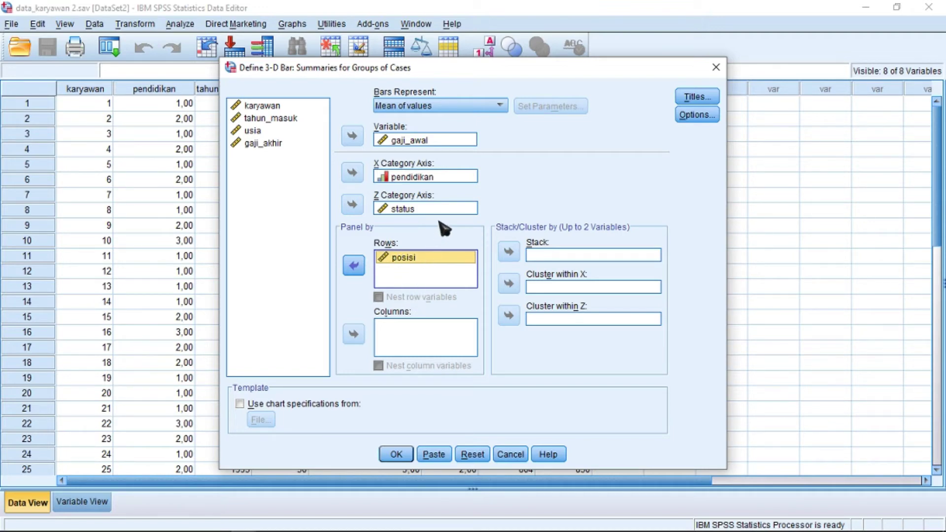
pyautogui.moveTo(270, 119); pyautogui.dragTo(542, 269)
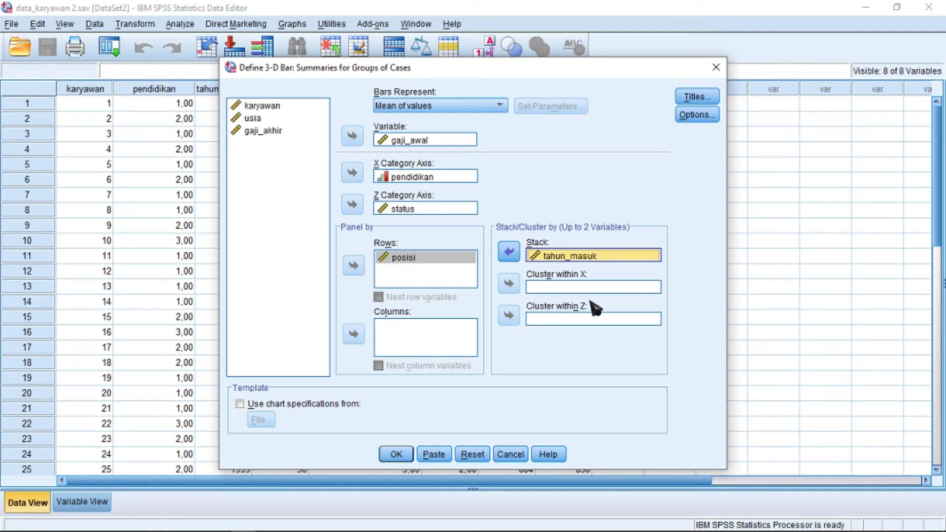
# Append "UNTUK SETIAP POSISI PADA TAHUN MASUK KARYAWAN" to the chart subtitle and generate the paneled, stacked 3-D bar chart.
pyautogui.click(700, 102)
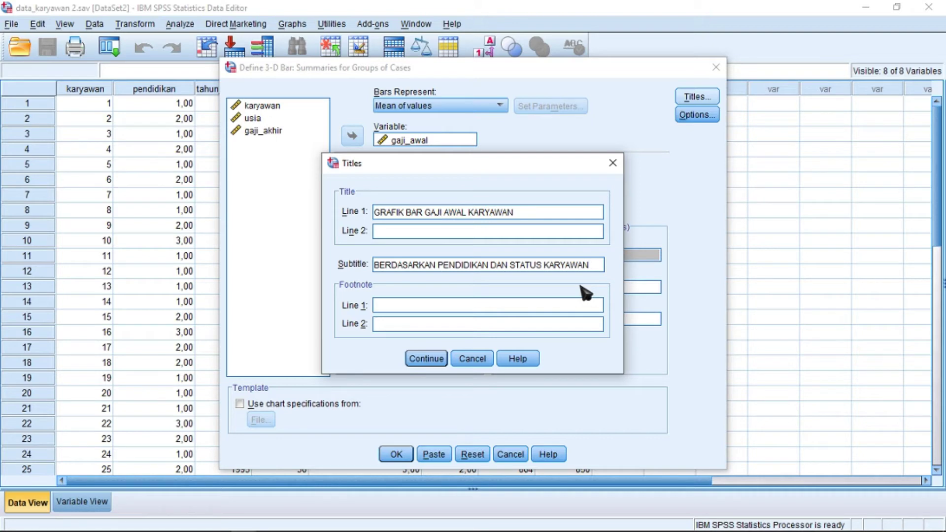
pyautogui.write('NTUK SET')
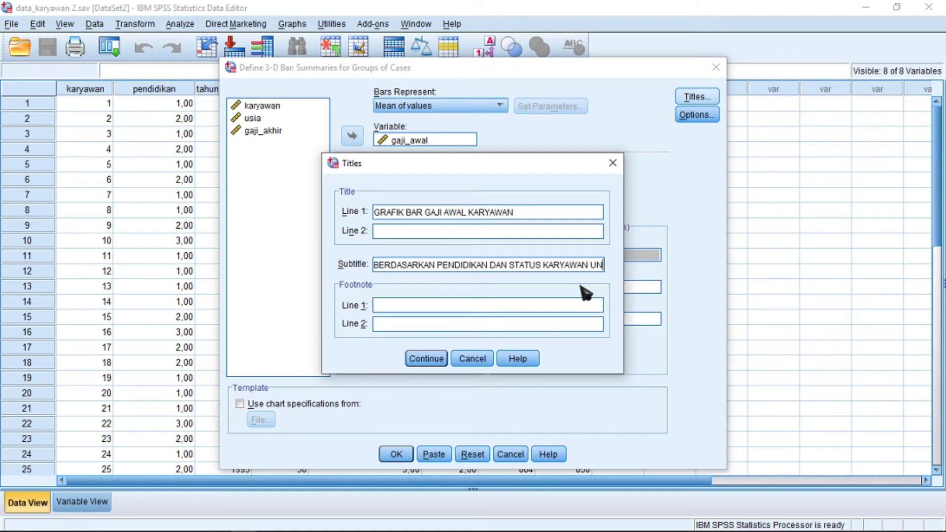
pyautogui.write('IAP')
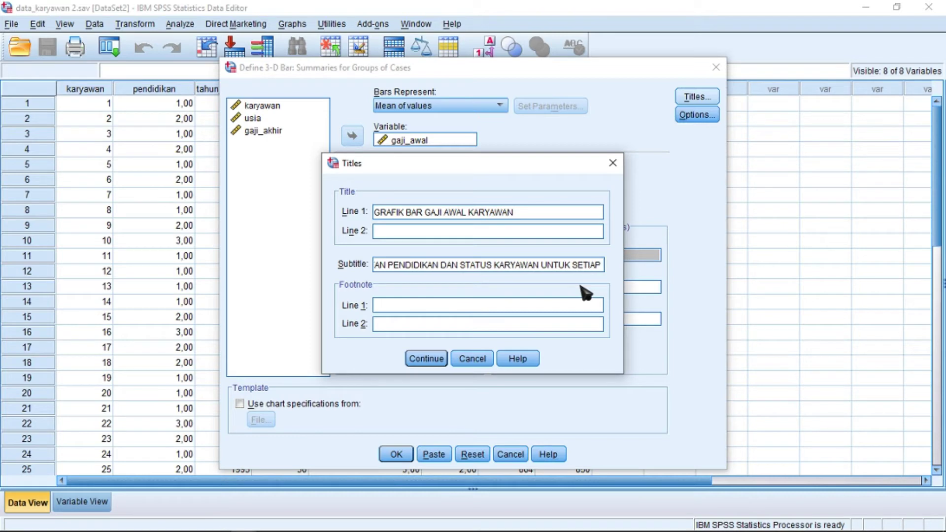
pyautogui.write(' POSISI')
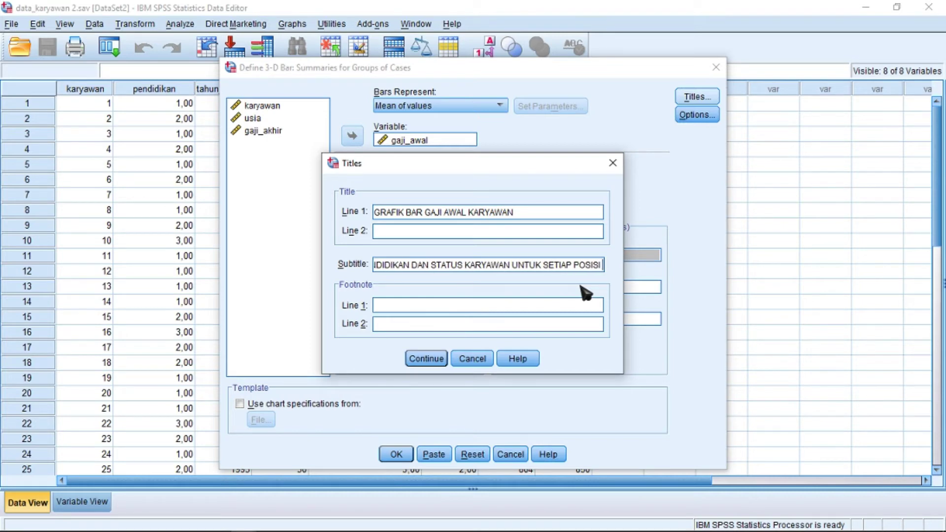
pyautogui.write(' PADA TAHU')
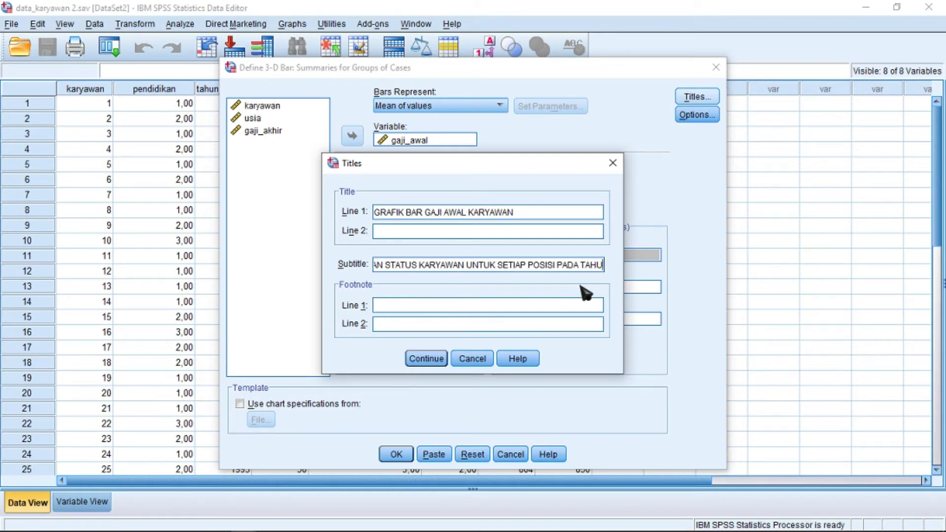
pyautogui.write('N MASU')
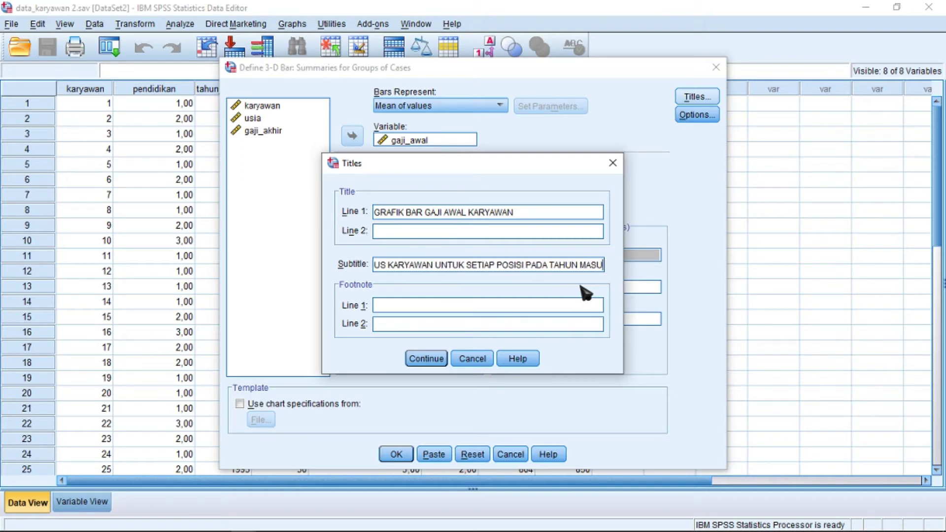
pyautogui.write('K KARYAWN')
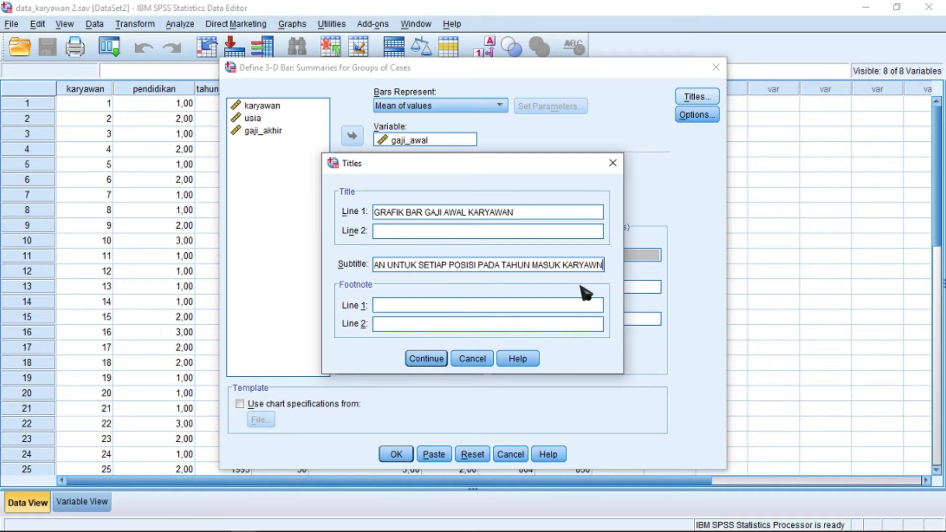
pyautogui.press('BackSpace')
pyautogui.write('AN')
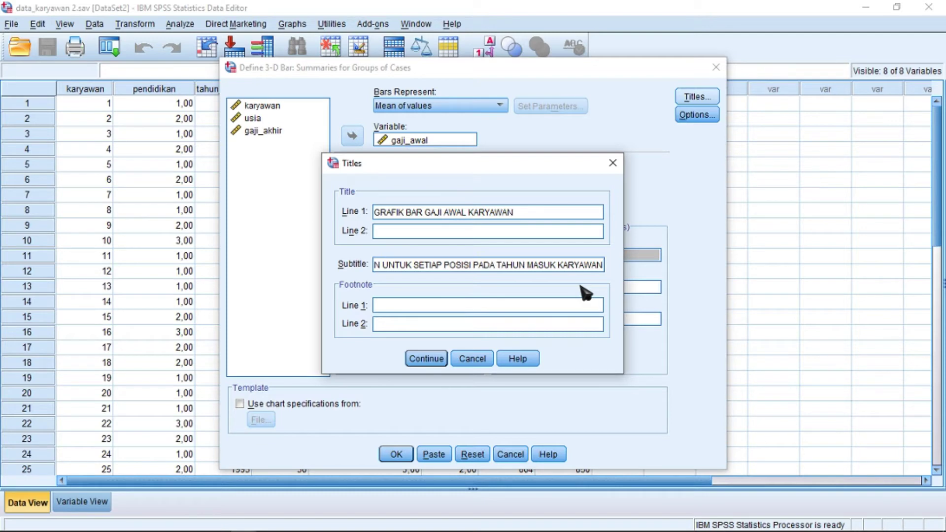
pyautogui.click(431, 360)
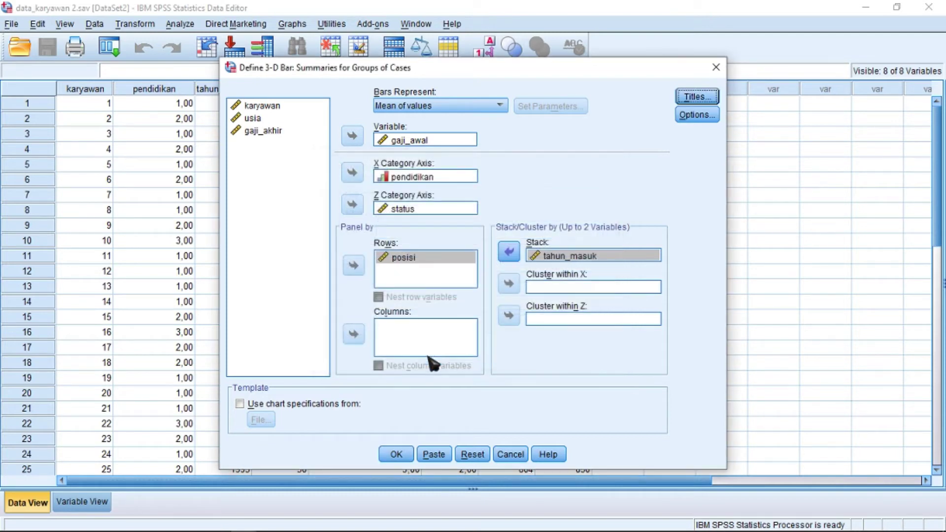
pyautogui.click(394, 454)
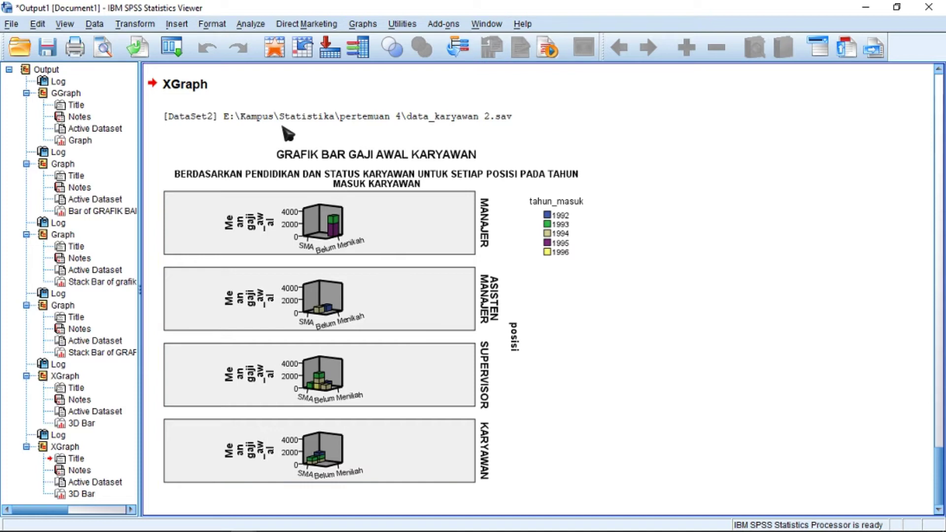
# Switch to the PowerPoint presentation and compare the generated chart with the sample output on slide 24.
pyautogui.moveTo(311, 530)
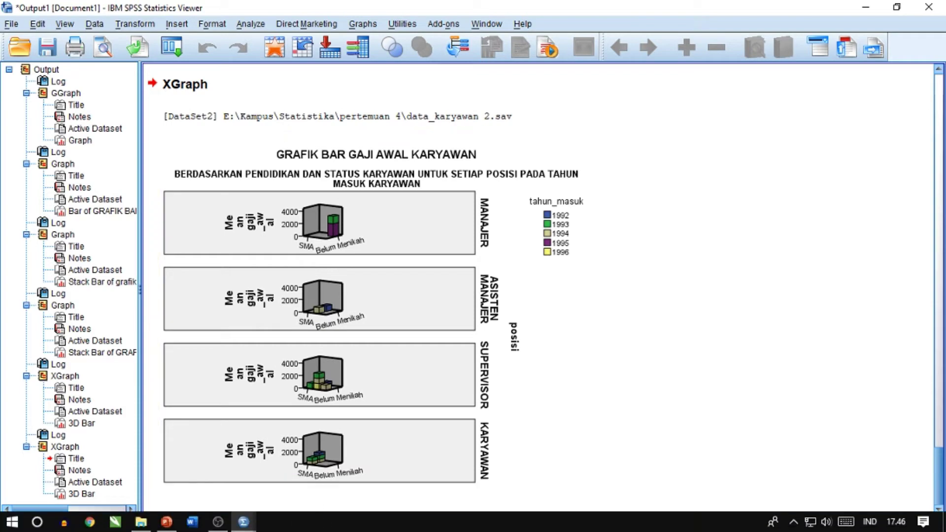
pyautogui.moveTo(249, 528)
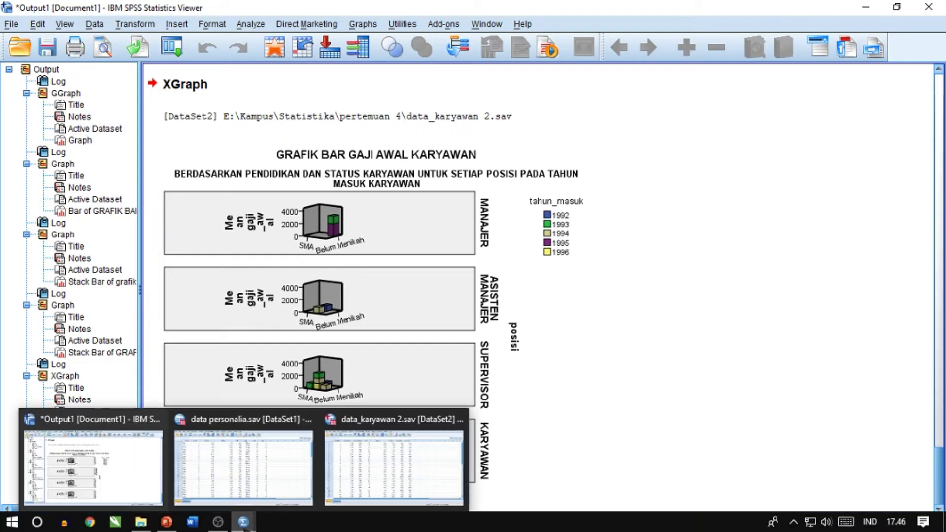
pyautogui.click(166, 523)
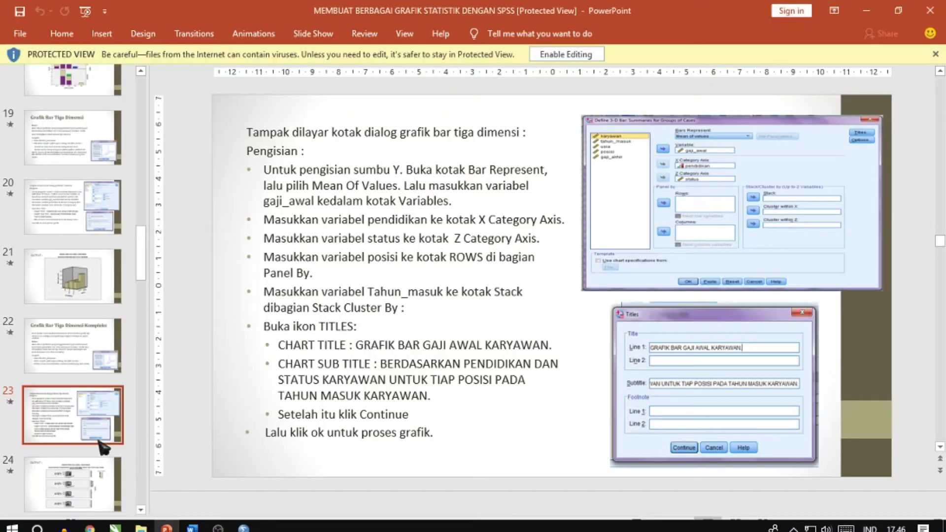
pyautogui.scroll(-1, 539, 352)
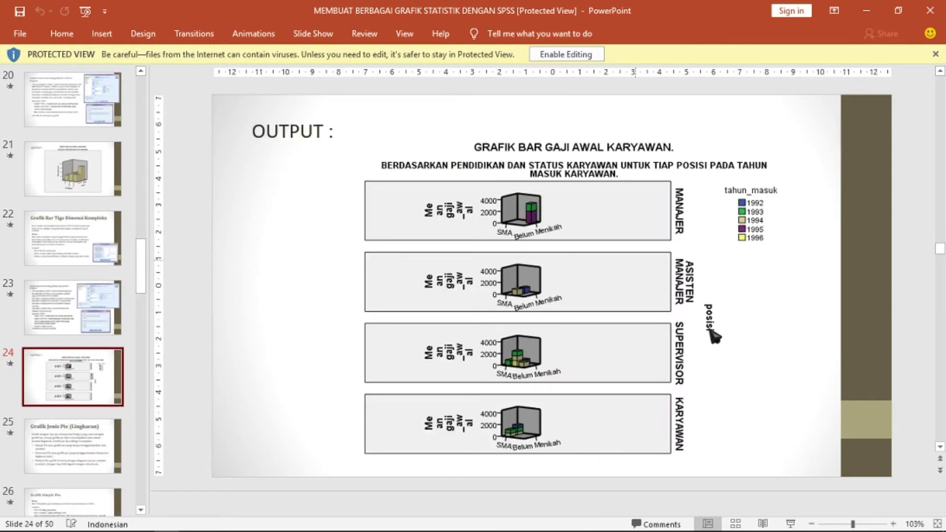
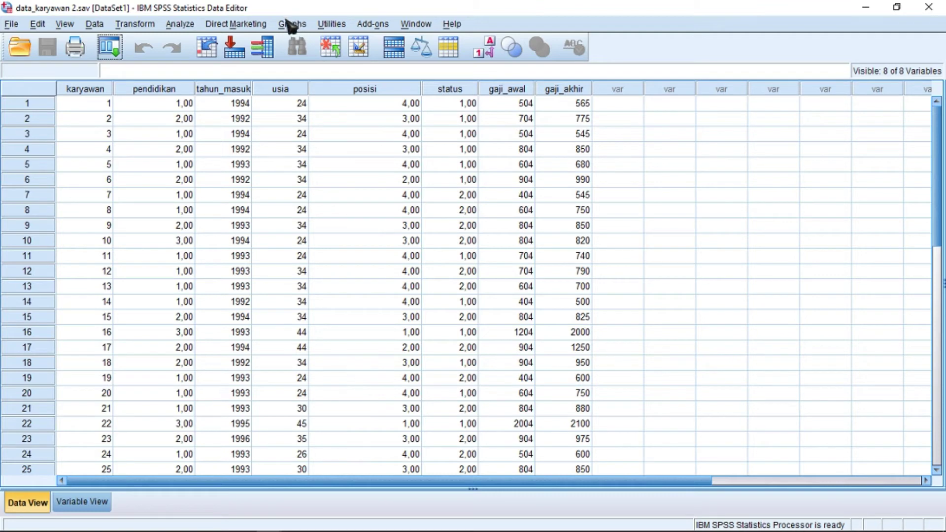
# Define a pie chart of summaries for groups of cases in SPSS, with slices by posisi representing the sum of gaji_awal.
pyautogui.click(292, 24)
pyautogui.moveTo(330, 78)
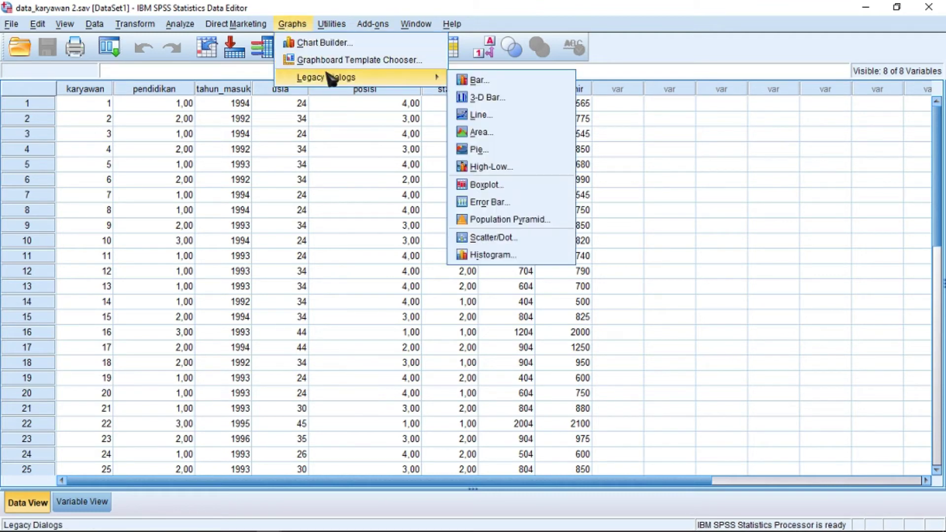
pyautogui.click(511, 151)
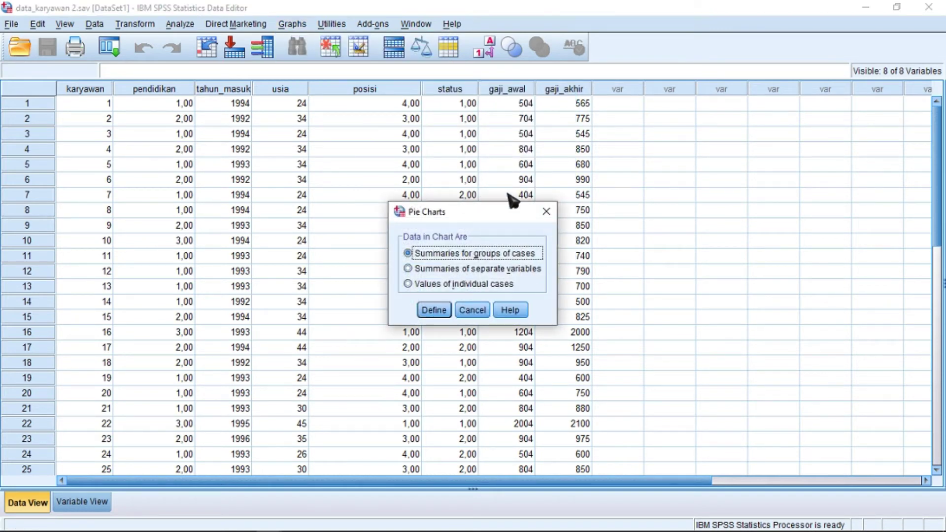
pyautogui.click(432, 316)
pyautogui.click(435, 315)
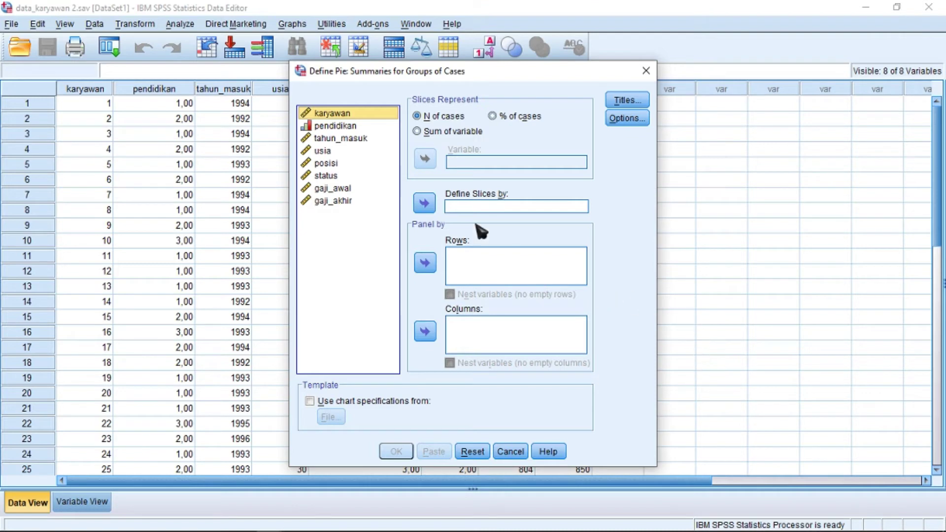
pyautogui.moveTo(329, 164); pyautogui.dragTo(480, 161)
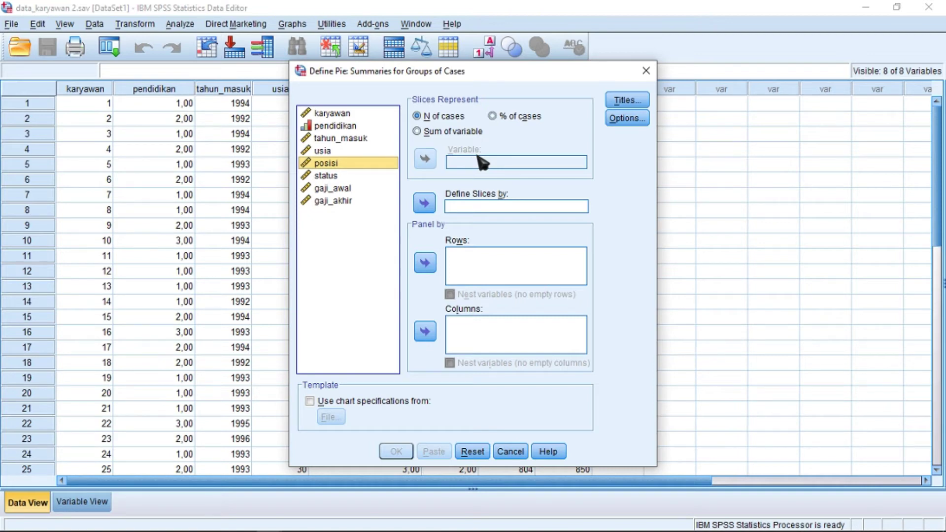
pyautogui.moveTo(371, 167); pyautogui.dragTo(478, 212)
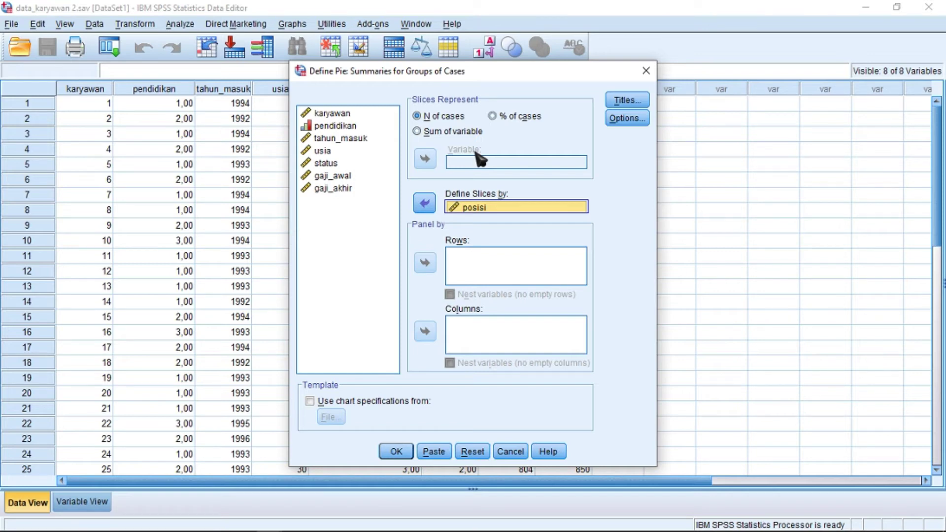
pyautogui.click(435, 134)
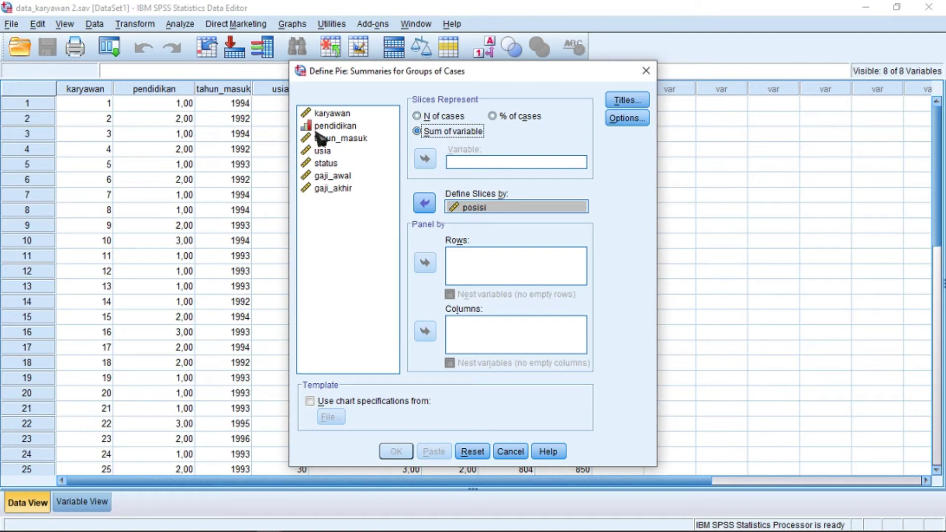
pyautogui.moveTo(336, 177); pyautogui.dragTo(469, 167)
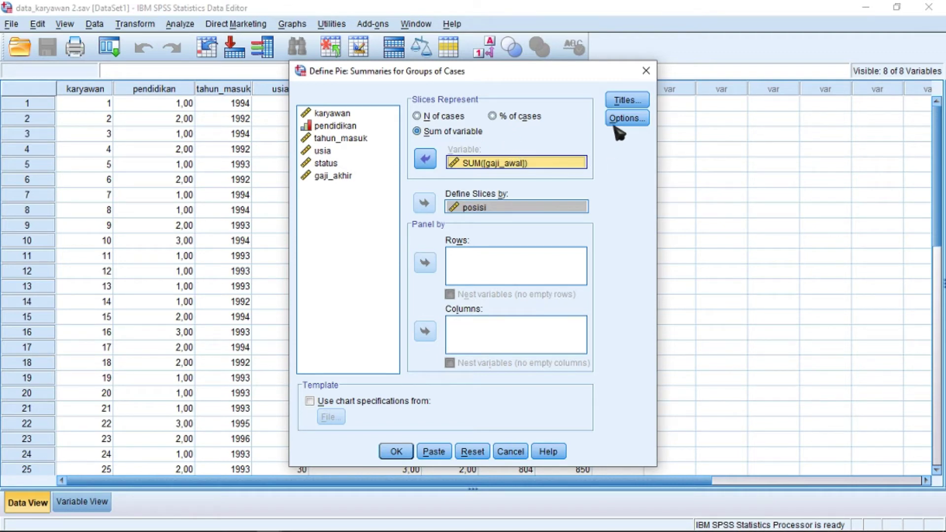
# Set the pie chart's title to "GRAFIK PIE POSISI KARYAWAN" and subtitle to "BERDASARKAN GAJI AWAL", and generate the chart.
pyautogui.click(626, 100)
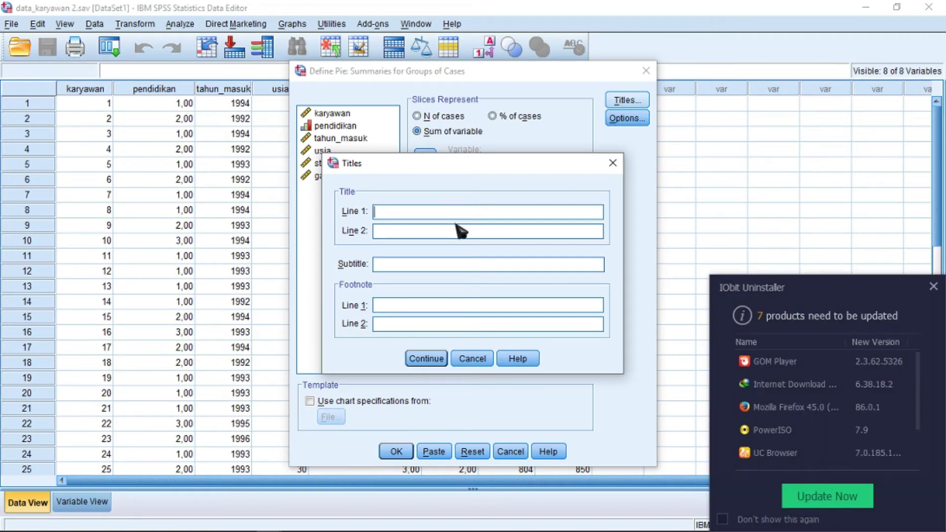
pyautogui.click(934, 286)
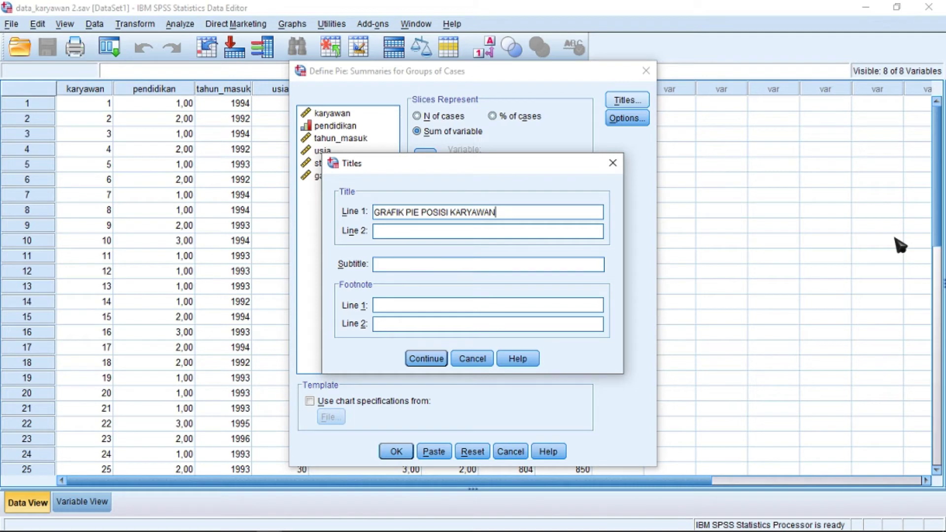
pyautogui.click(462, 266)
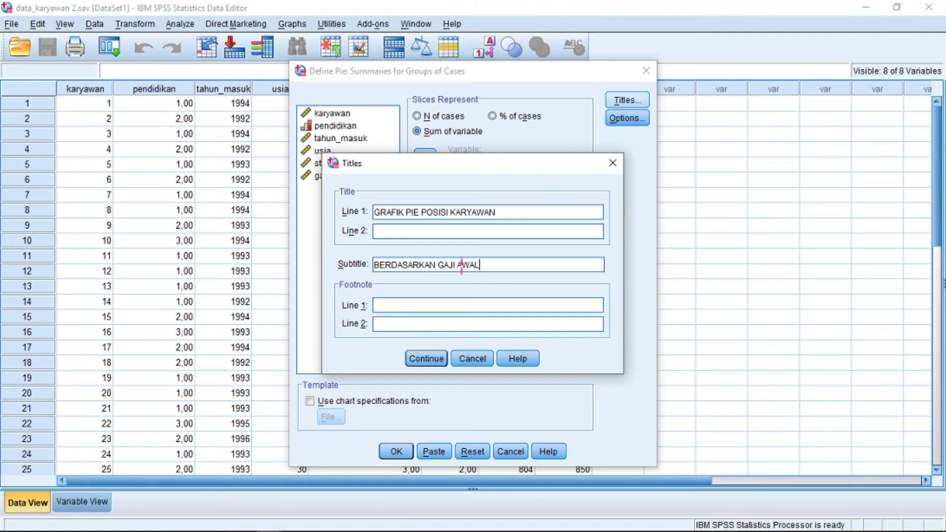
pyautogui.click(436, 360)
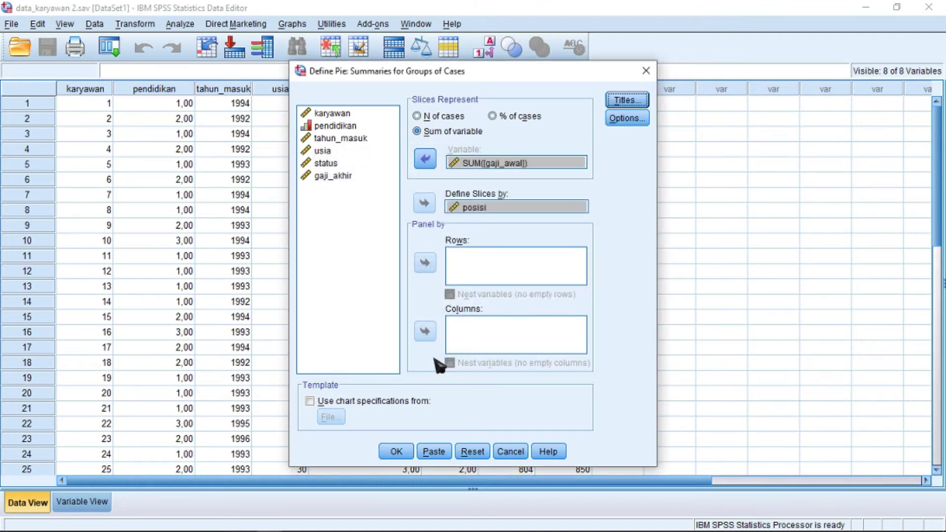
pyautogui.click(398, 452)
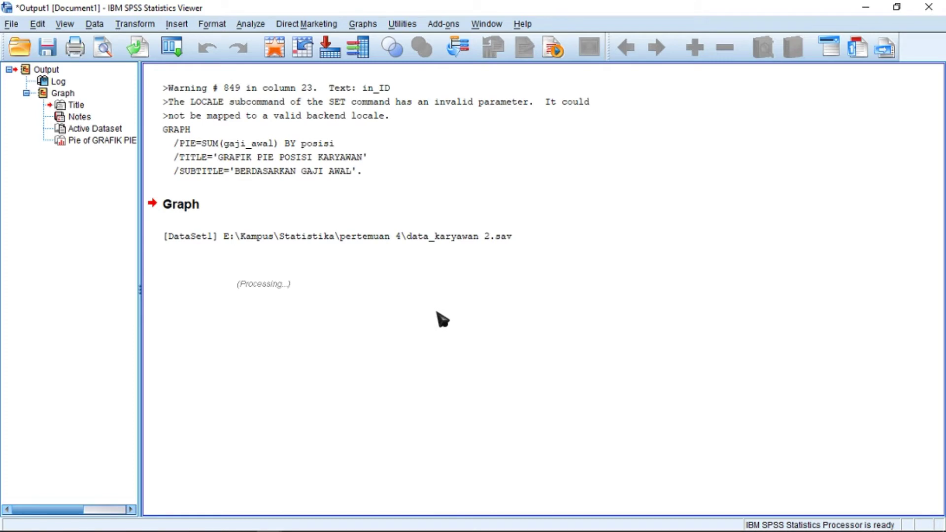
pyautogui.scroll(-3, 443, 293)
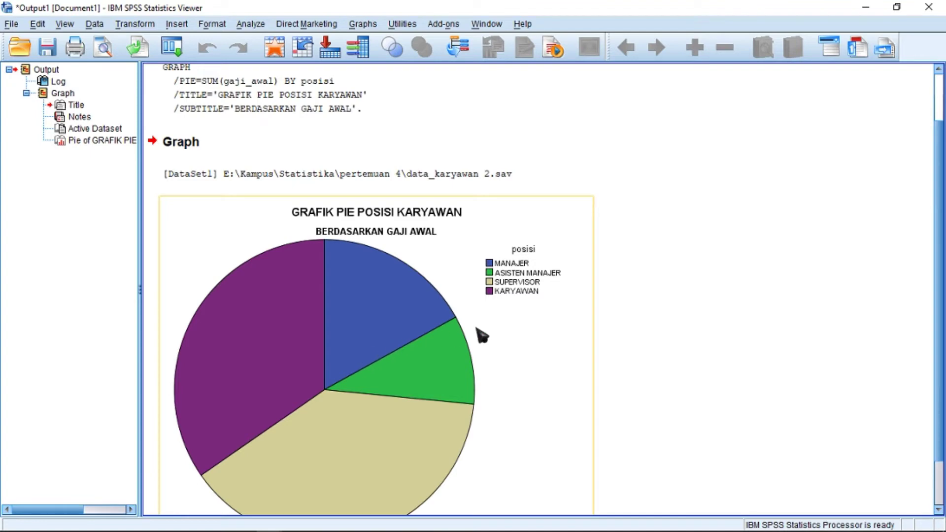
# Show the sum of gaji_awal as data labels on the slices of the GRAFIK PIE POSISI KARYAWAN chart.
pyautogui.scroll(-3, 376, 321)
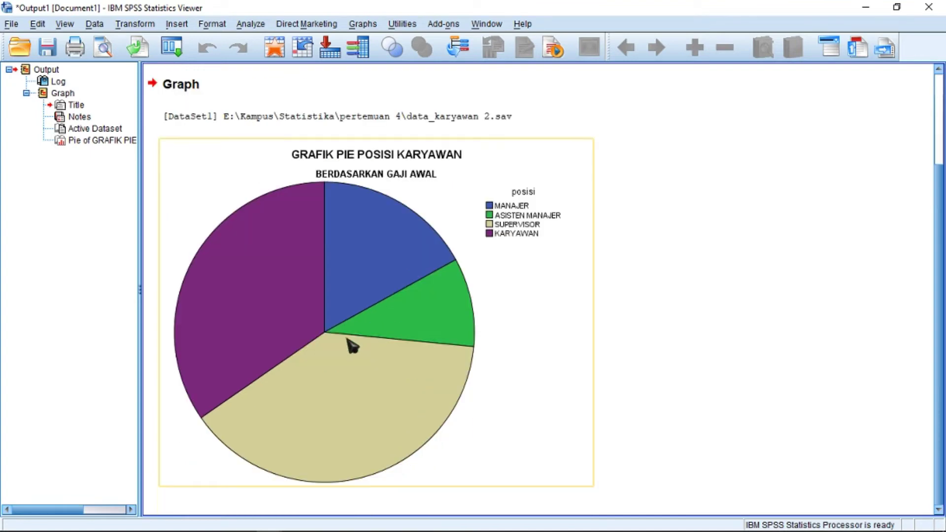
pyautogui.click(352, 347)
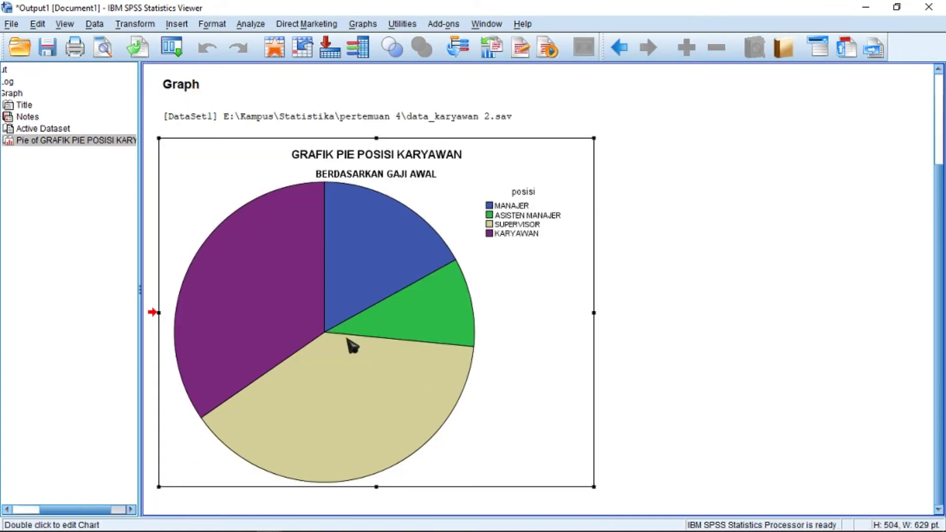
pyautogui.doubleClick(352, 346)
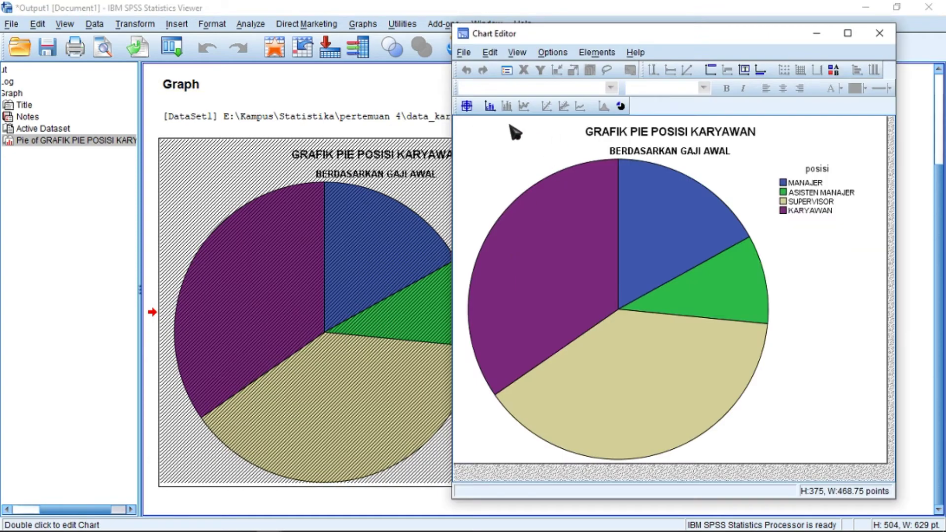
pyautogui.click(490, 107)
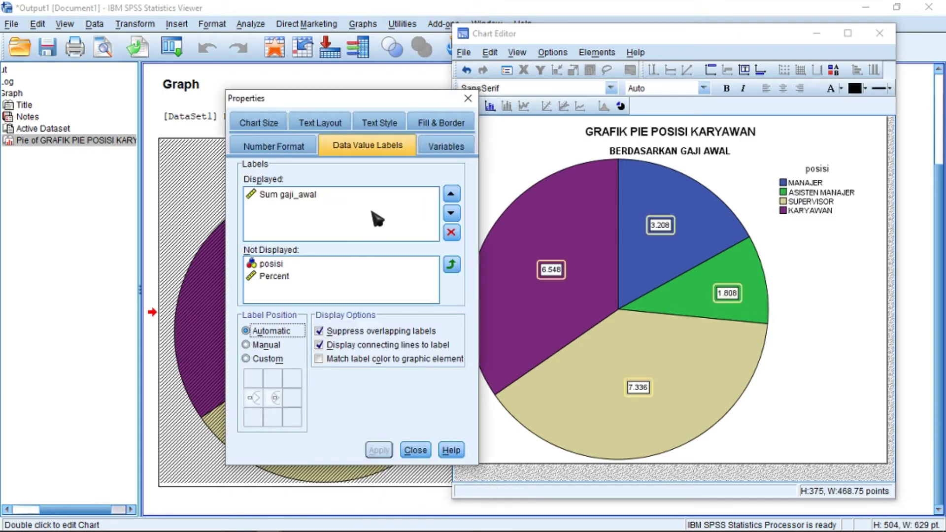
pyautogui.click(415, 450)
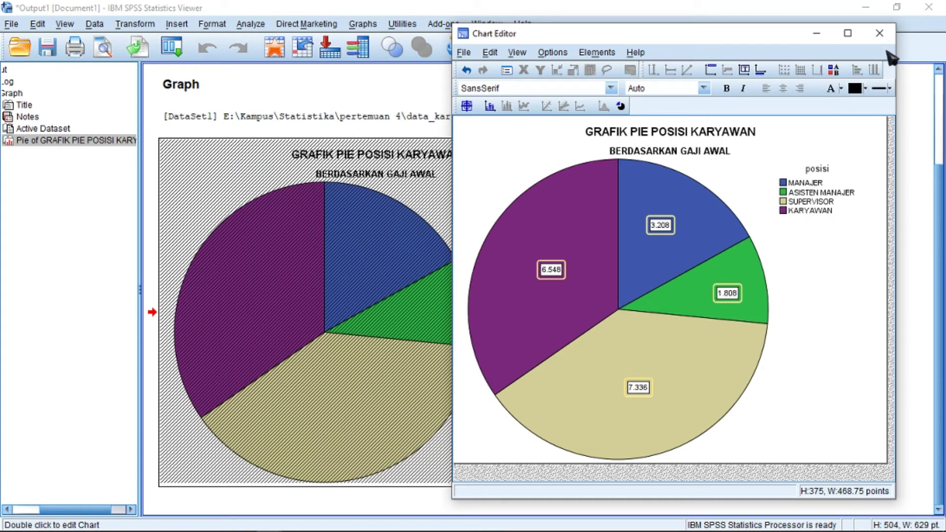
pyautogui.click(879, 33)
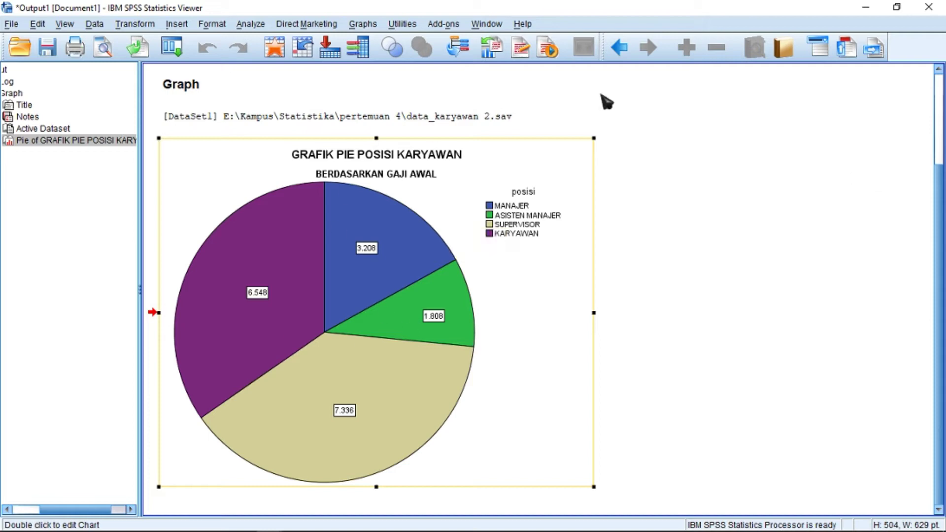
pyautogui.click(541, 144)
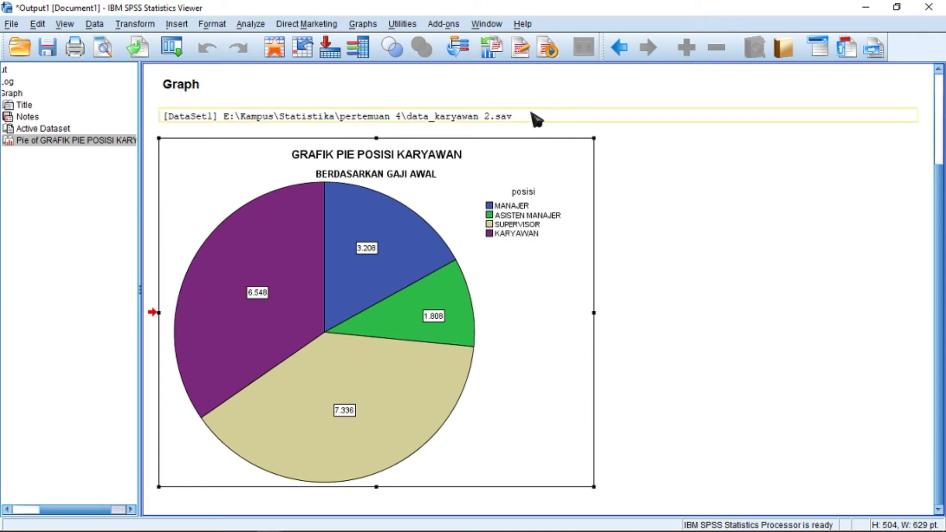
pyautogui.click(570, 144)
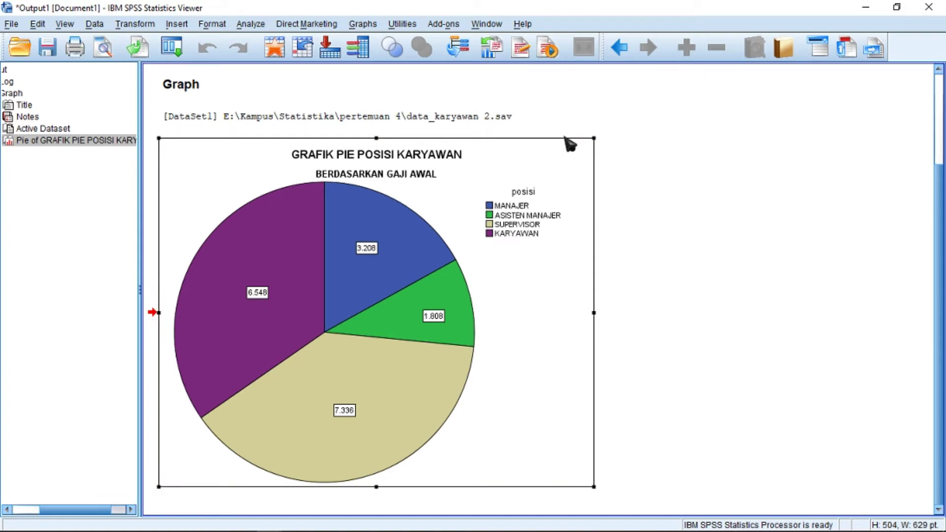
# Switch to the PowerPoint presentation, compare the pie chart with the sample on slide 28 and read the paneled pie instructions on slide 29.
pyautogui.moveTo(271, 523)
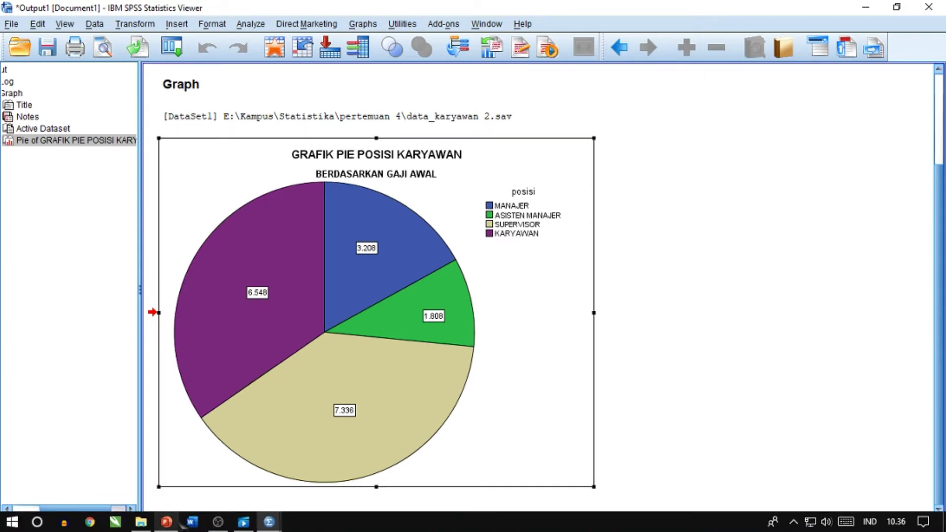
pyautogui.click(166, 523)
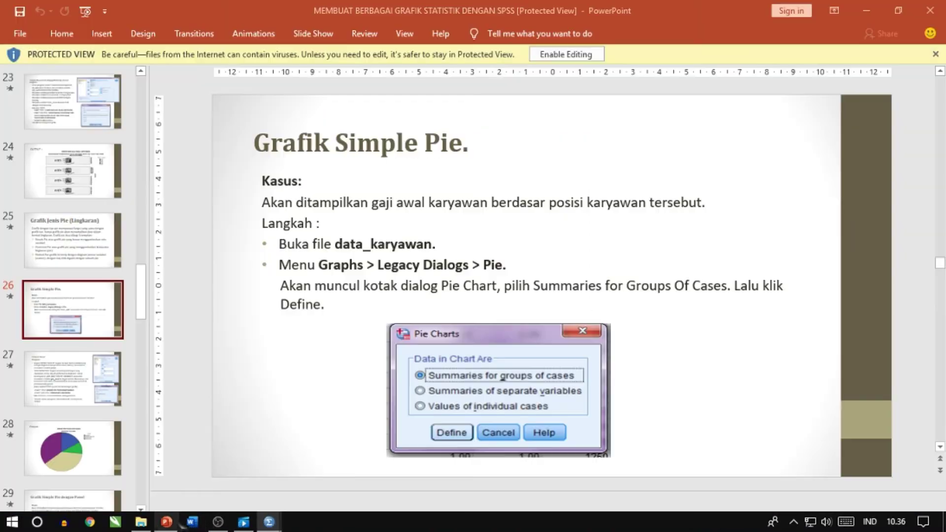
pyautogui.click(103, 388)
pyautogui.click(92, 448)
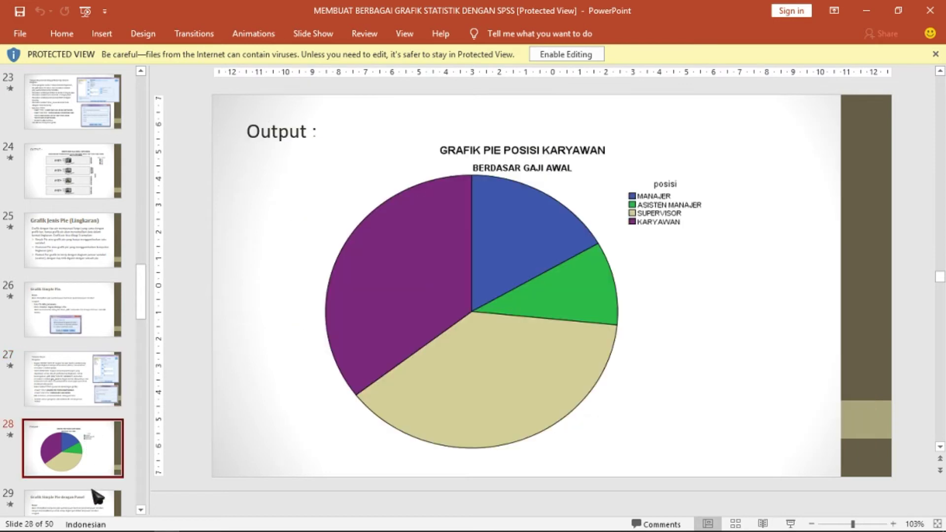
pyautogui.click(93, 492)
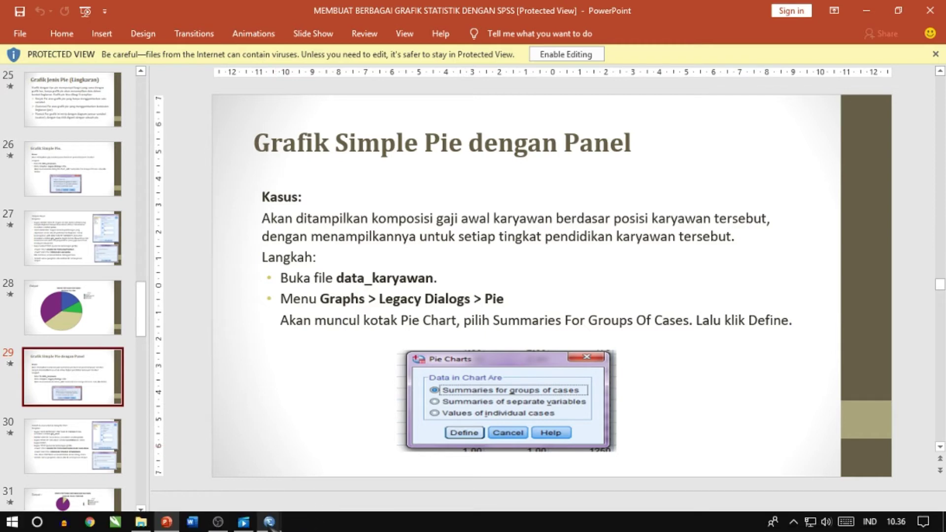
# Switch to the SPSS Data Editor, open a pie chart definition with summaries for groups of cases, and reset its settings.
pyautogui.moveTo(269, 523)
pyautogui.click(306, 462)
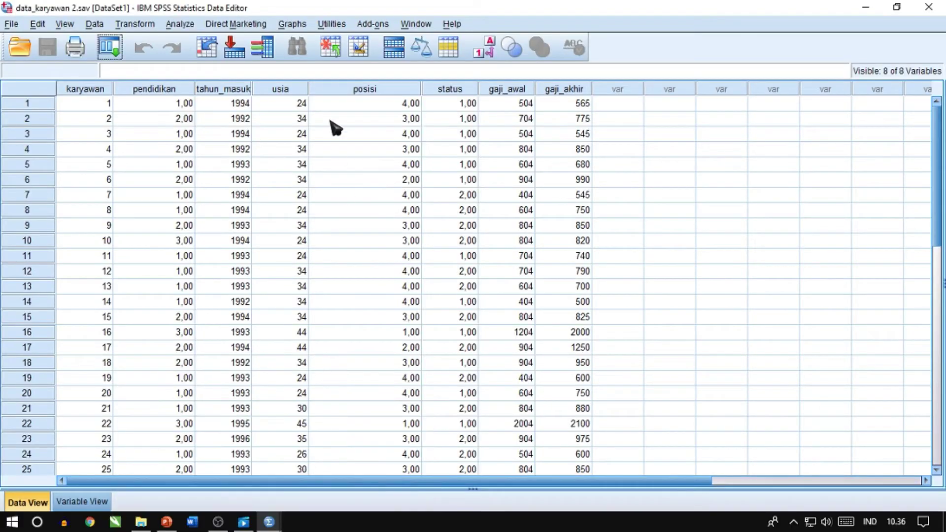
pyautogui.click(302, 27)
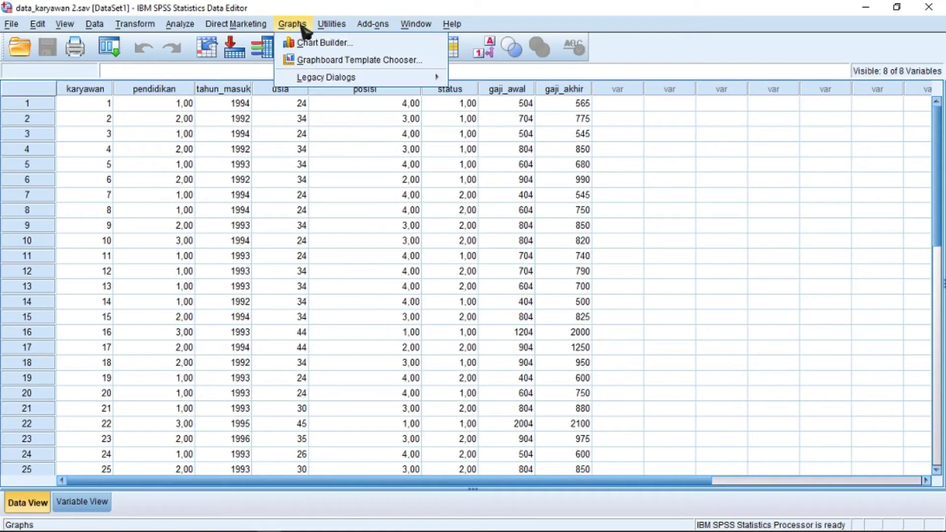
pyautogui.moveTo(329, 83)
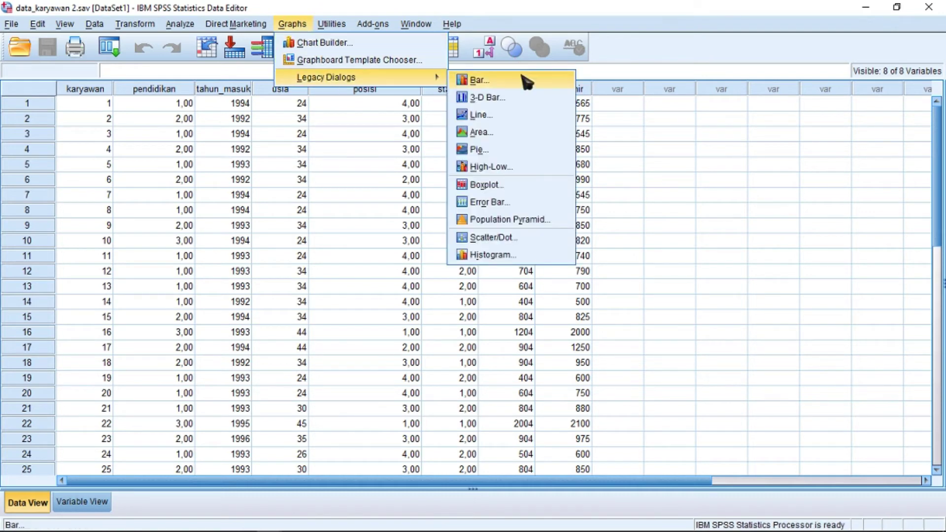
pyautogui.click(488, 150)
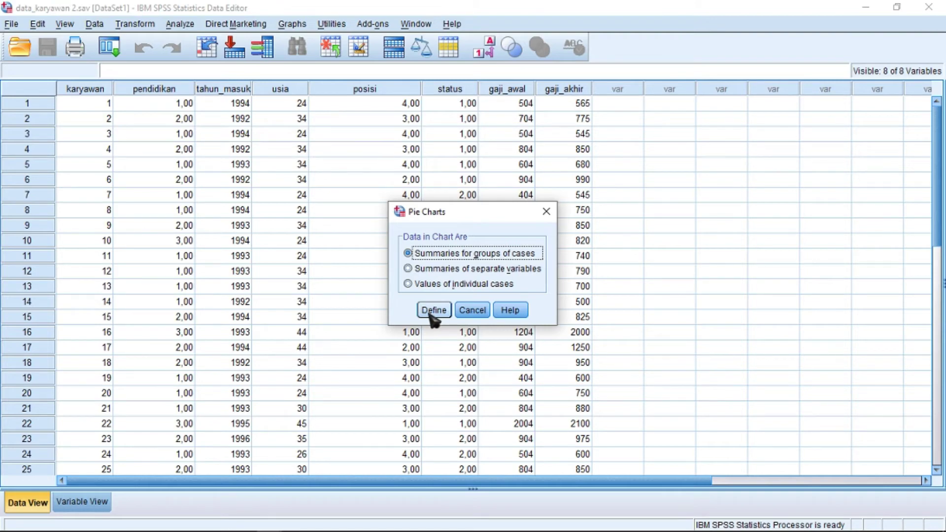
pyautogui.click(432, 312)
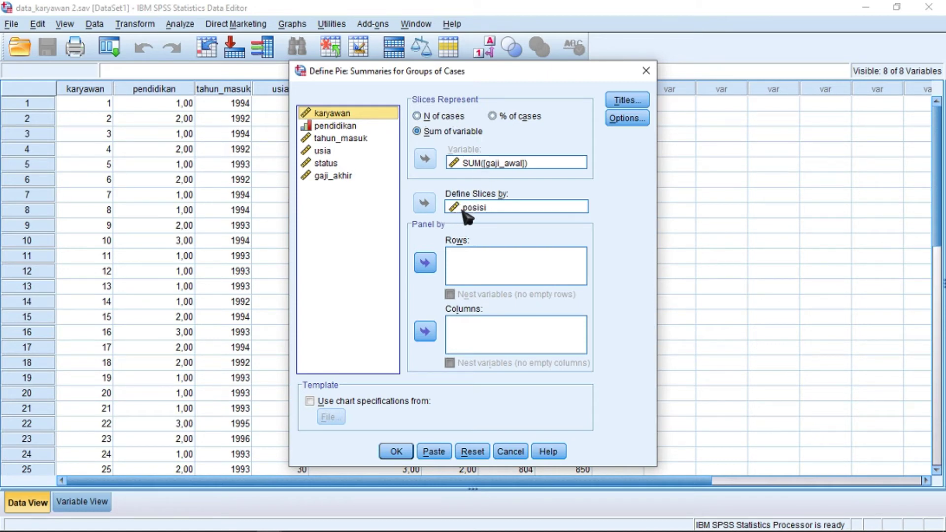
pyautogui.click(484, 453)
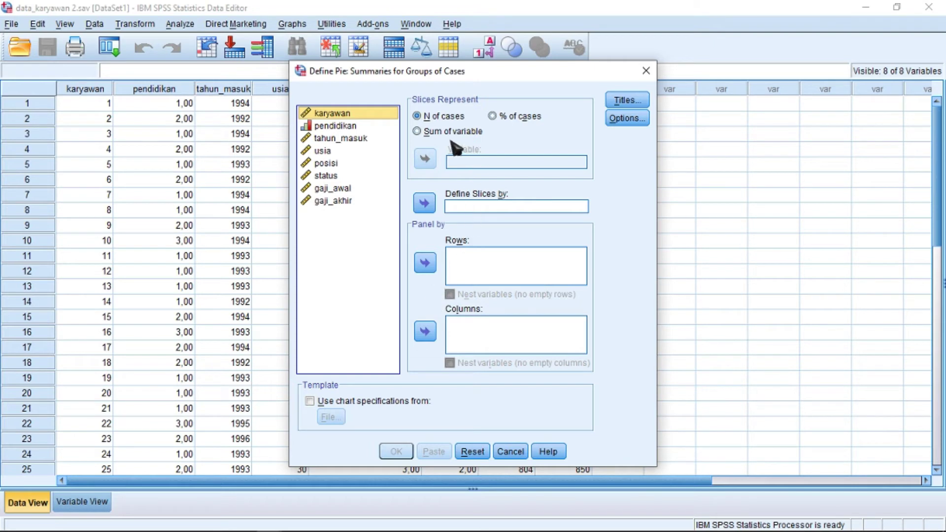
# Define the pie slices by posisi with the sum of gaji_awal, and panel the chart in rows by pendidikan.
pyautogui.click(421, 132)
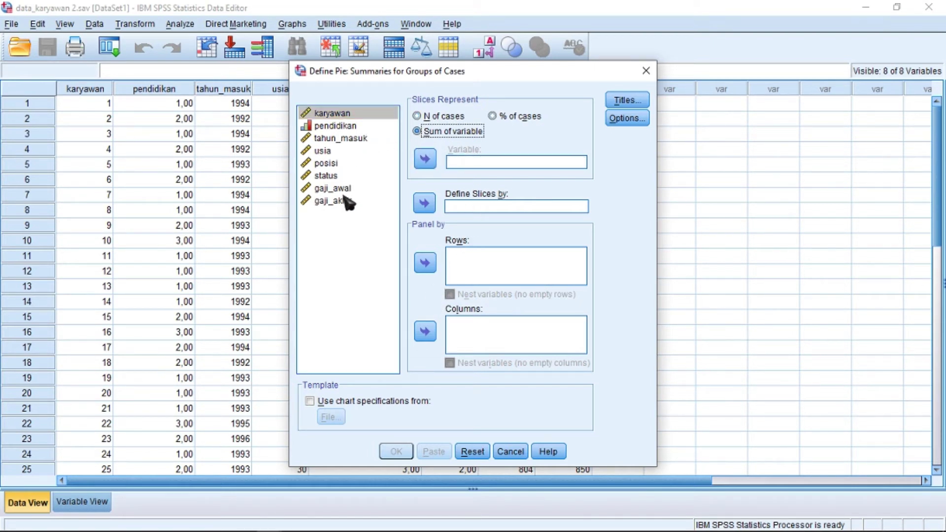
pyautogui.moveTo(341, 189); pyautogui.dragTo(464, 162)
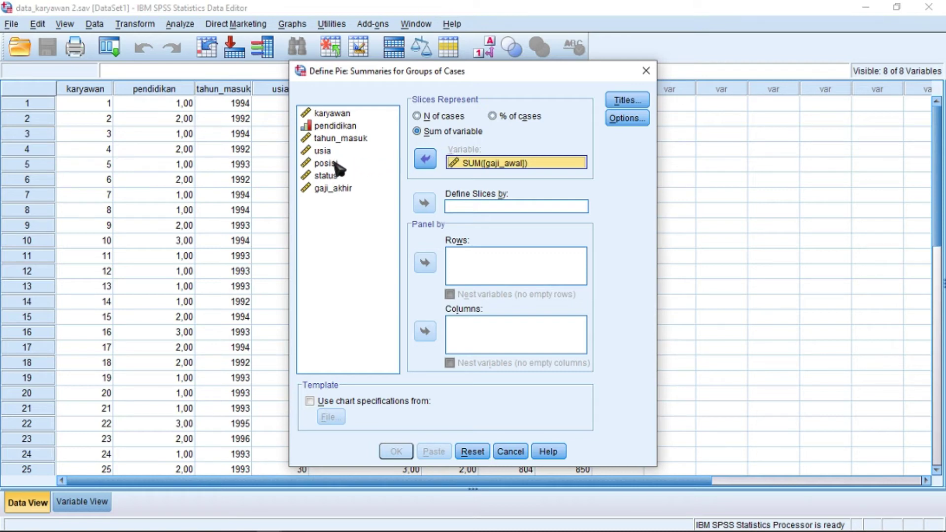
pyautogui.moveTo(337, 163); pyautogui.dragTo(533, 210)
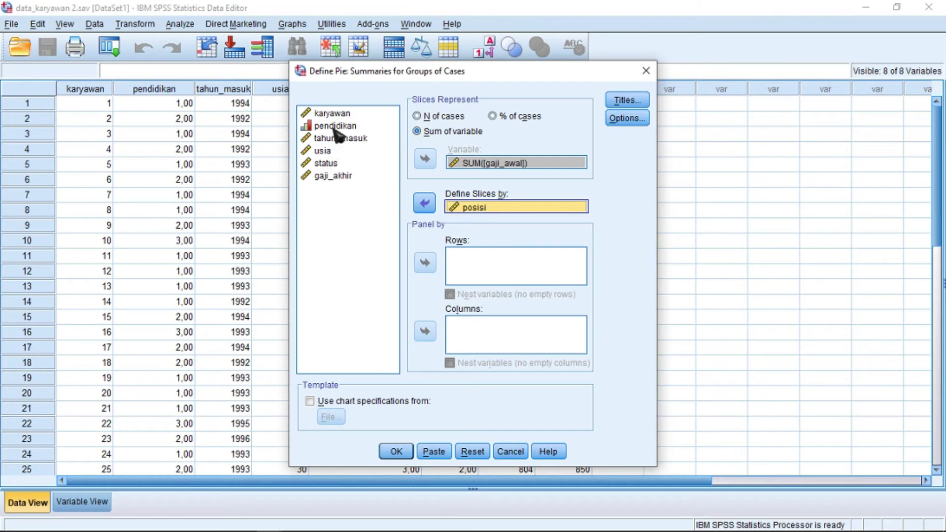
pyautogui.moveTo(335, 129); pyautogui.dragTo(462, 270)
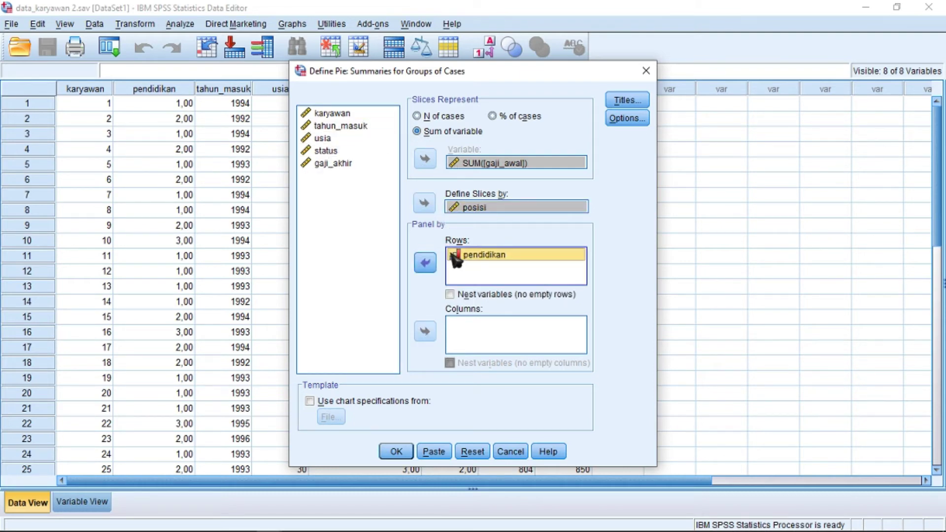
pyautogui.click(454, 259)
# Title the chart "GRAFIK PIE POSISI KARYAWAN DAN GAJI AWAL" with subtitle "BERDASARKAN TINGKAT PENDIDIKAN", and generate it.
pyautogui.click(625, 100)
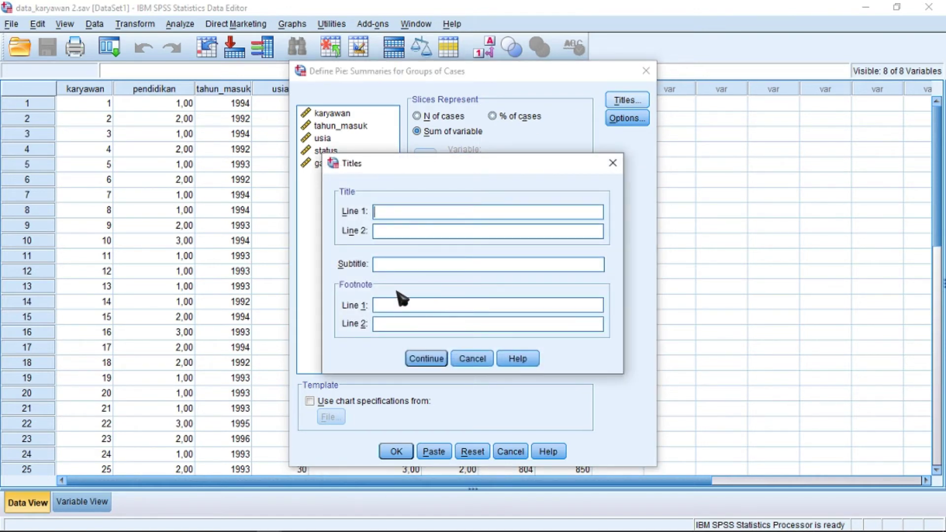
pyautogui.write('GRAFIK PIE POSISI AR')
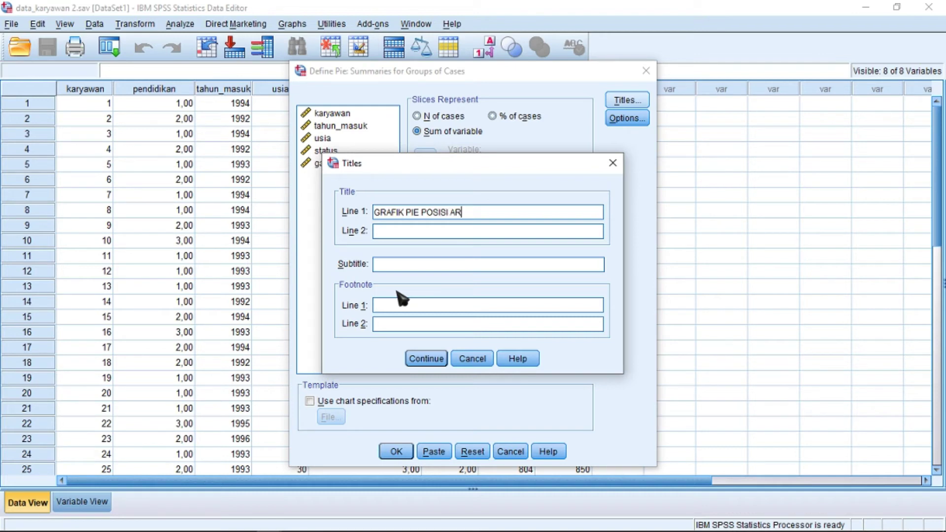
pyautogui.press('BackSpace')
pyautogui.write('ARYAWAN DAN GAJI AWAL')
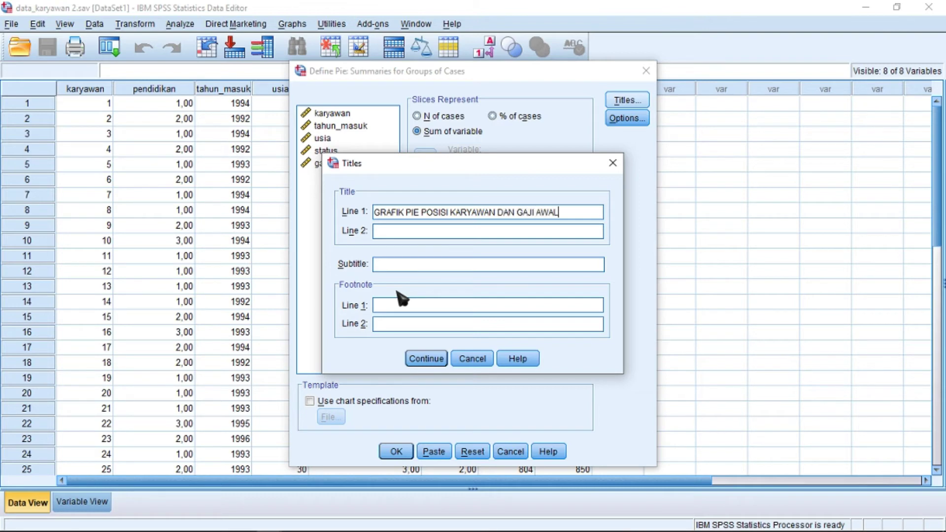
pyautogui.click(393, 262)
pyautogui.write('BERDASAR')
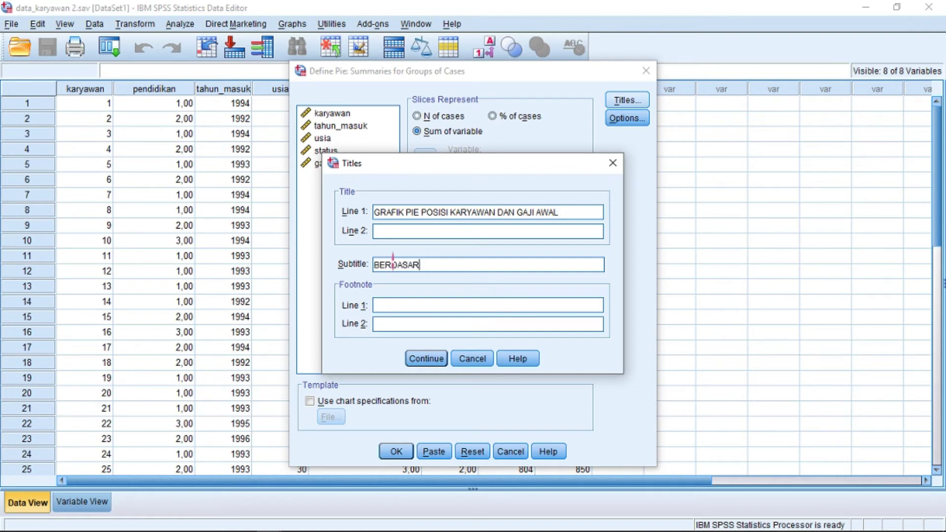
pyautogui.write('KAN TINGKAT PENDIDIKAN')
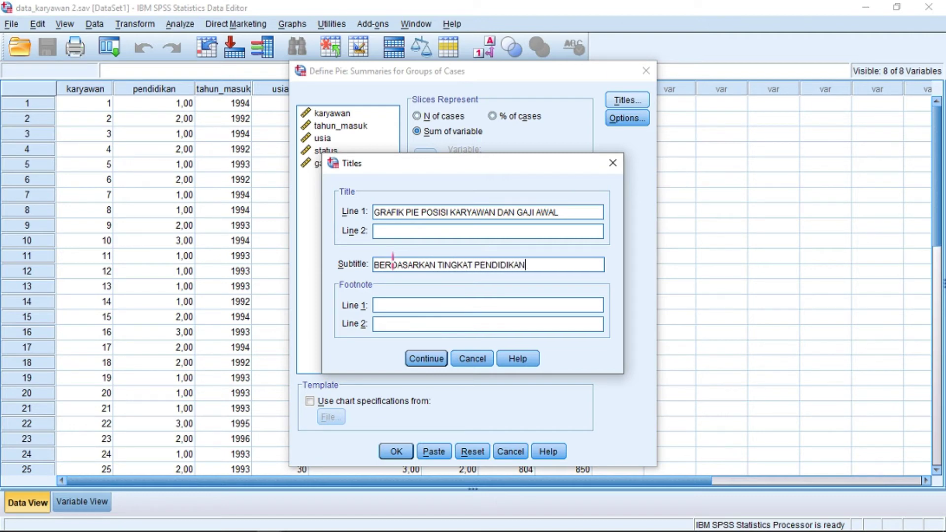
pyautogui.click(425, 359)
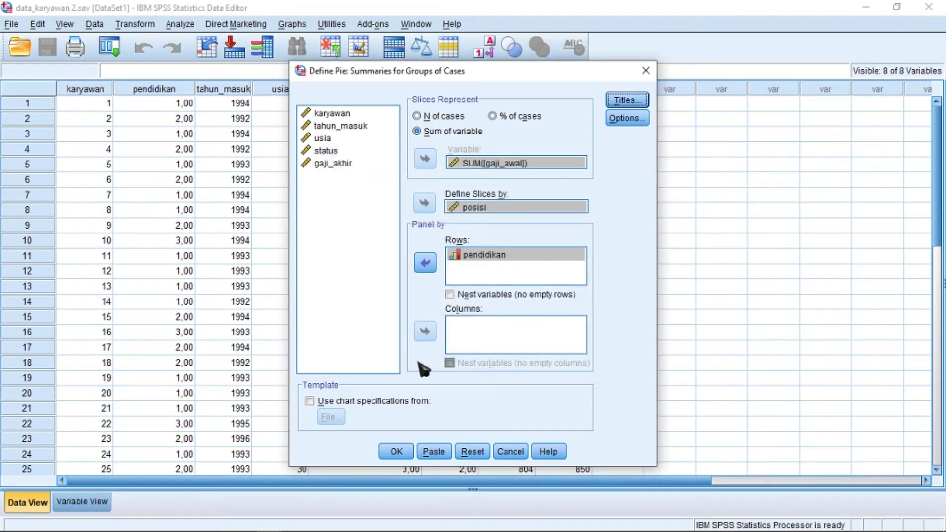
pyautogui.click(396, 451)
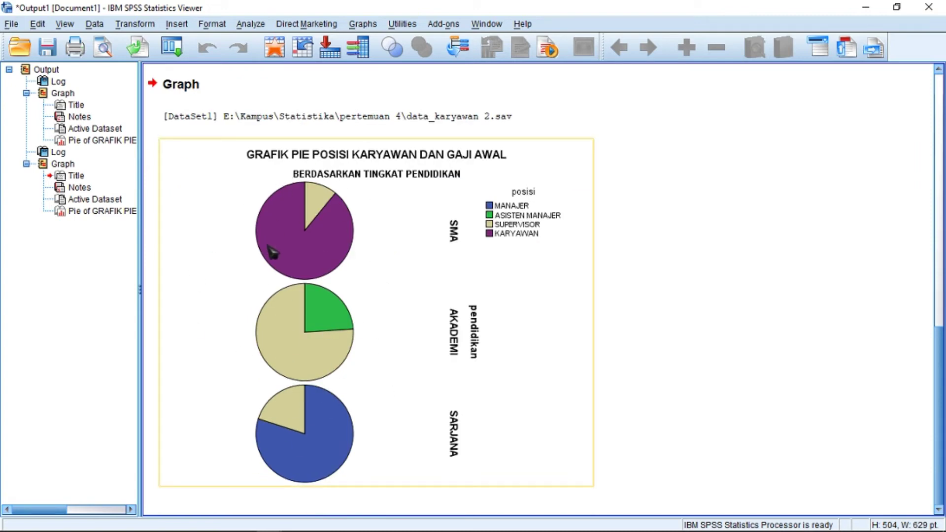
# Show the sum of gaji_awal as data labels on the paneled pie chart and compare it with the earlier simple pie chart.
pyautogui.doubleClick(385, 285)
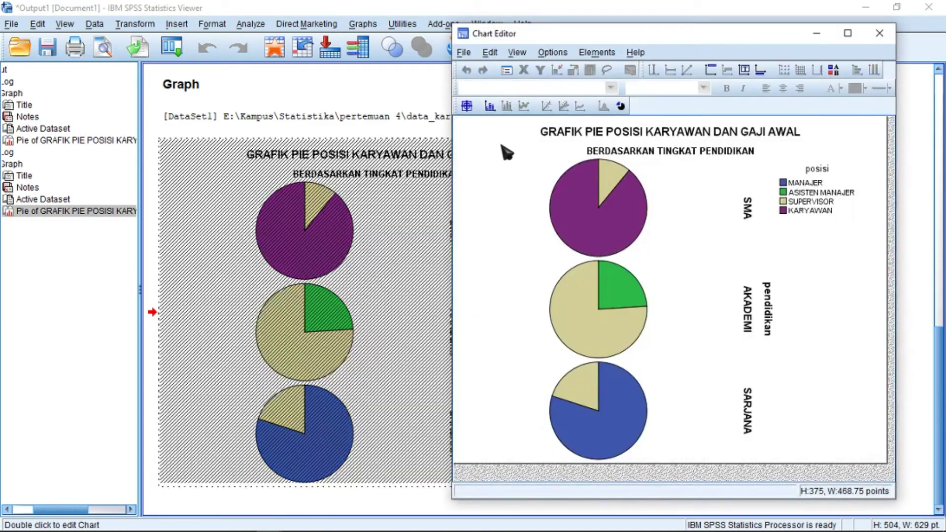
pyautogui.click(491, 106)
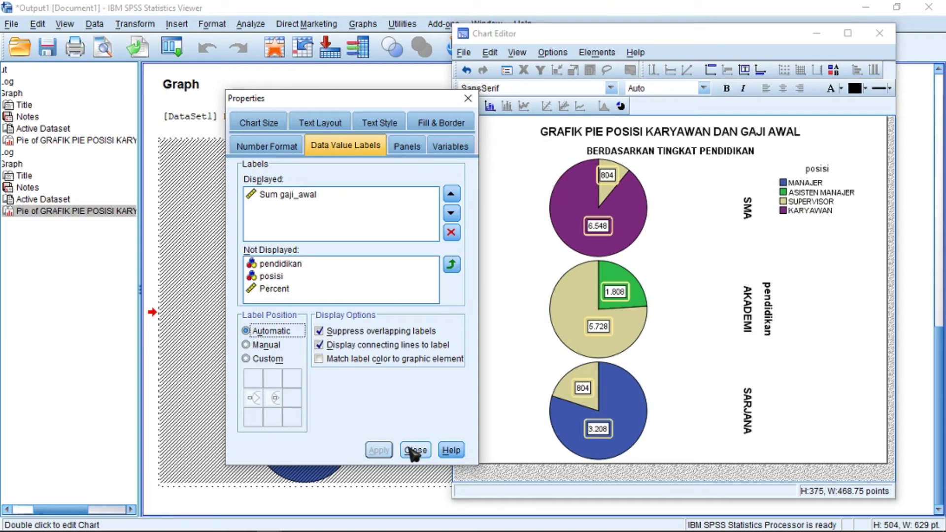
pyautogui.click(416, 450)
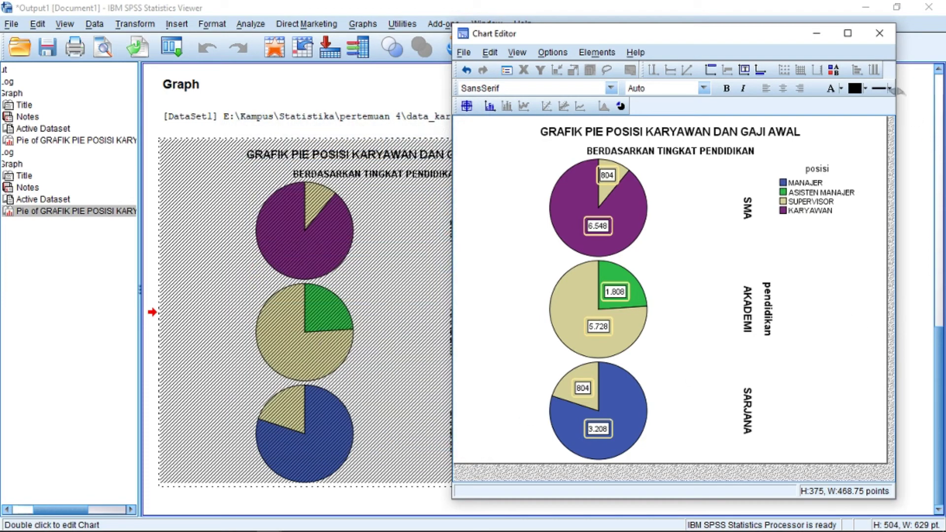
pyautogui.click(879, 33)
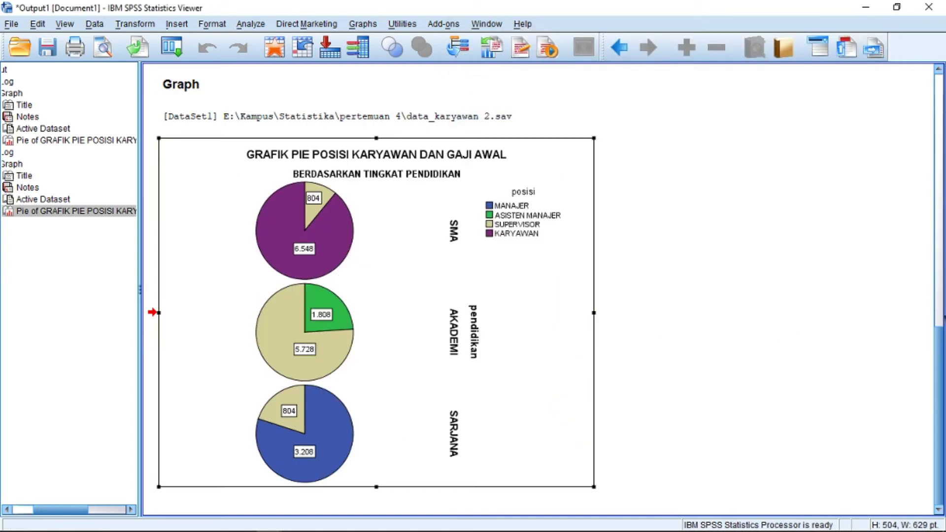
pyautogui.click(942, 315)
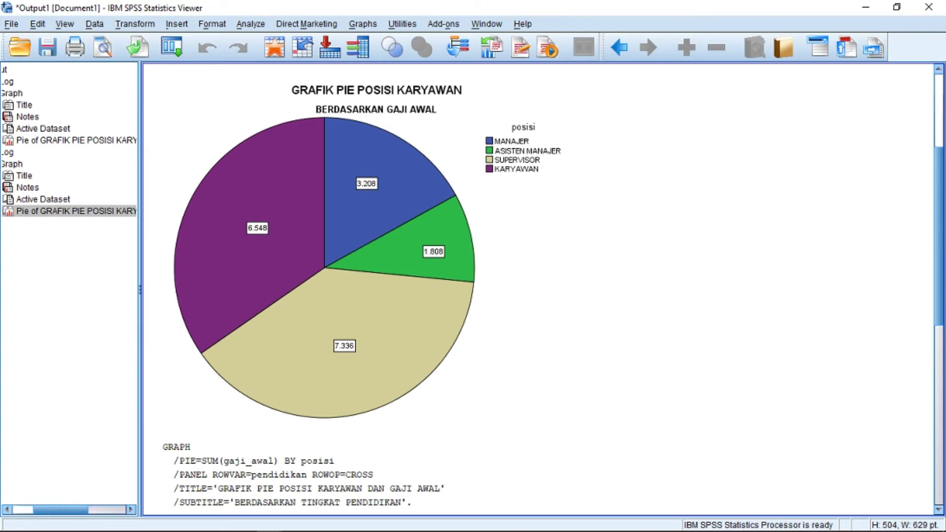
pyautogui.click(942, 369)
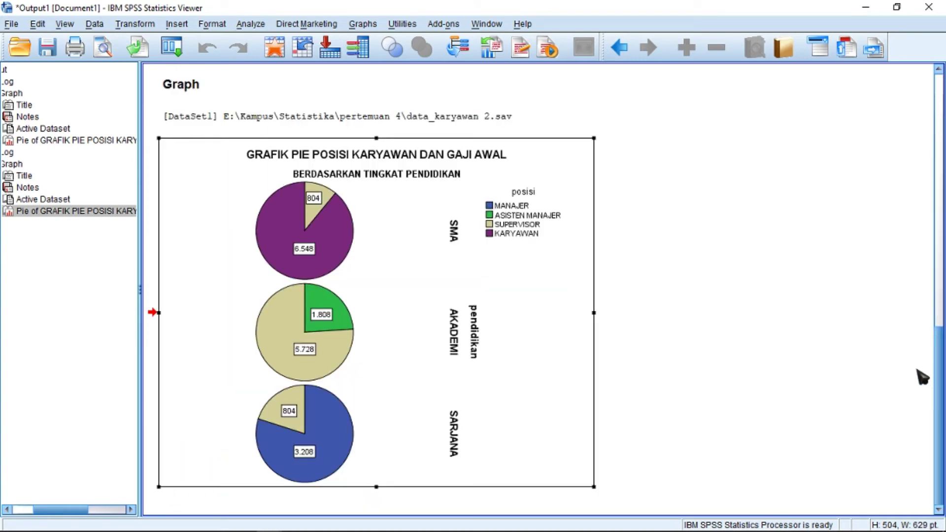
# Switch to the PowerPoint presentation and show slide 32 on the simple pie chart with separate variables.
pyautogui.click(367, 275)
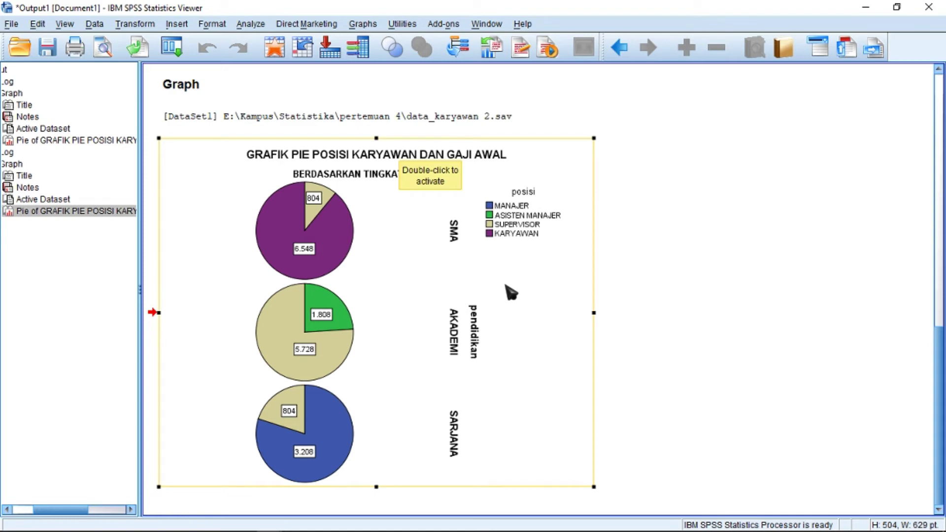
pyautogui.moveTo(221, 527)
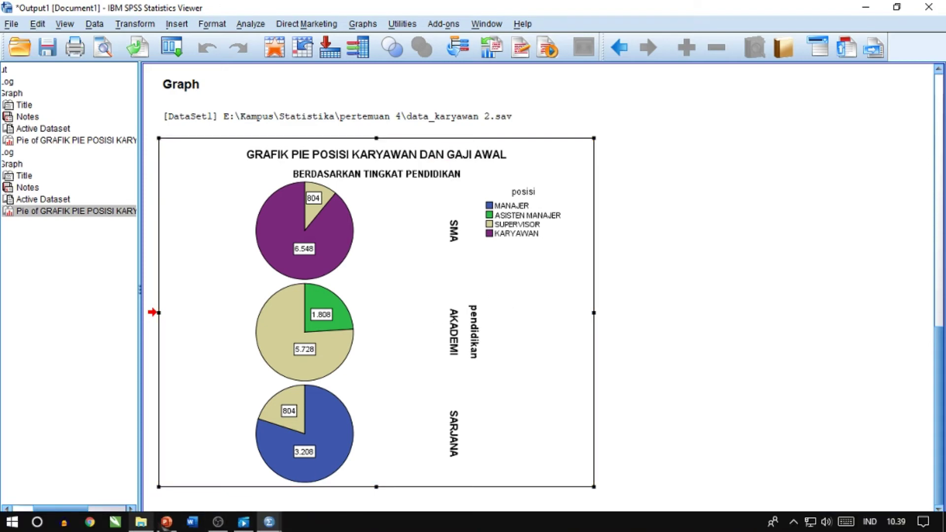
pyautogui.click(166, 522)
pyautogui.scroll(-2, 74, 345)
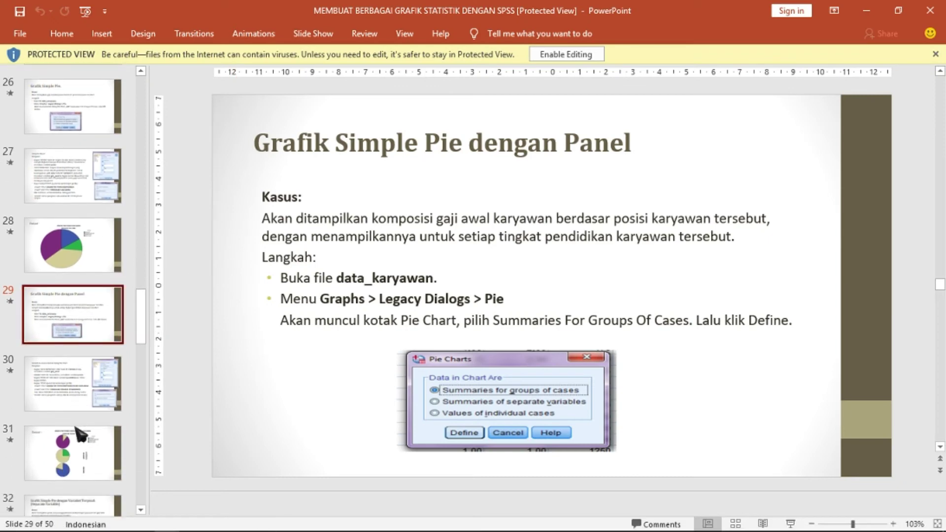
pyautogui.scroll(-3, 80, 434)
pyautogui.click(81, 437)
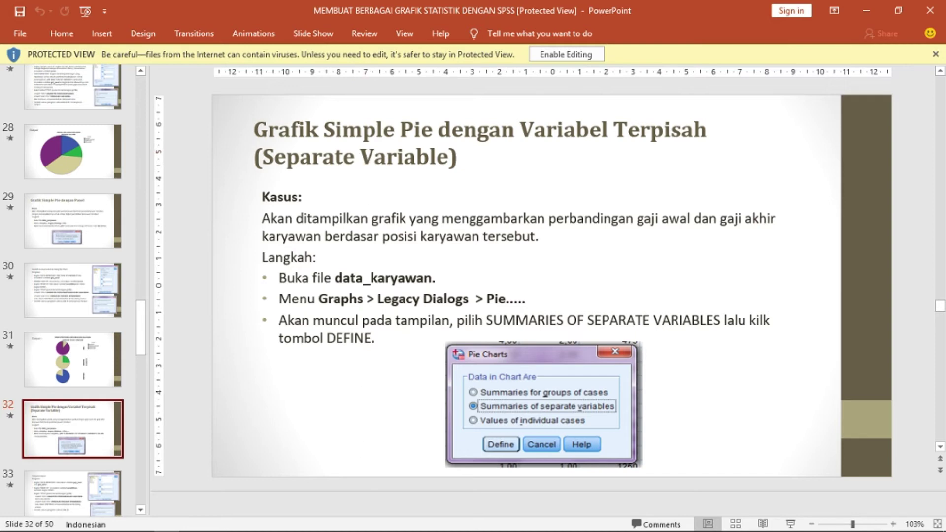
# Switch to the SPSS Data Editor and open a pie chart definition with summaries of separate variables.
pyautogui.moveTo(217, 527)
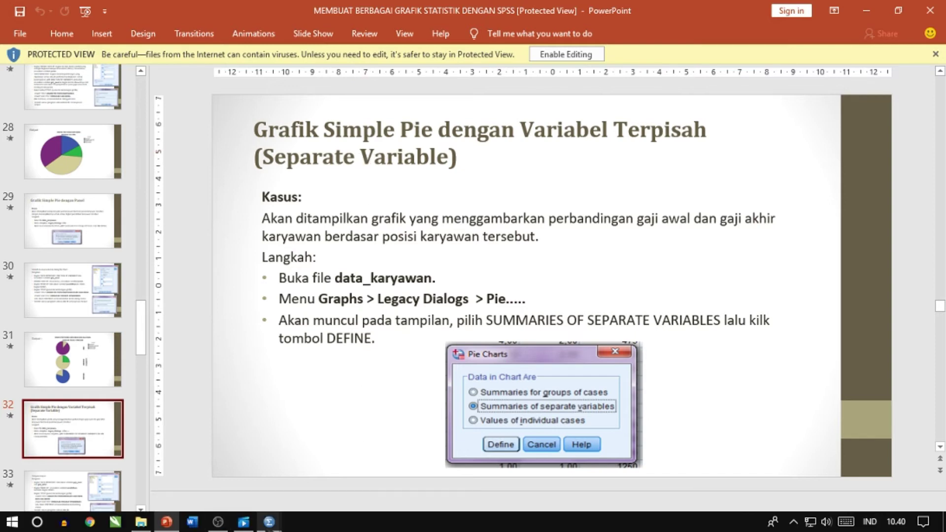
pyautogui.moveTo(270, 523)
pyautogui.click(350, 458)
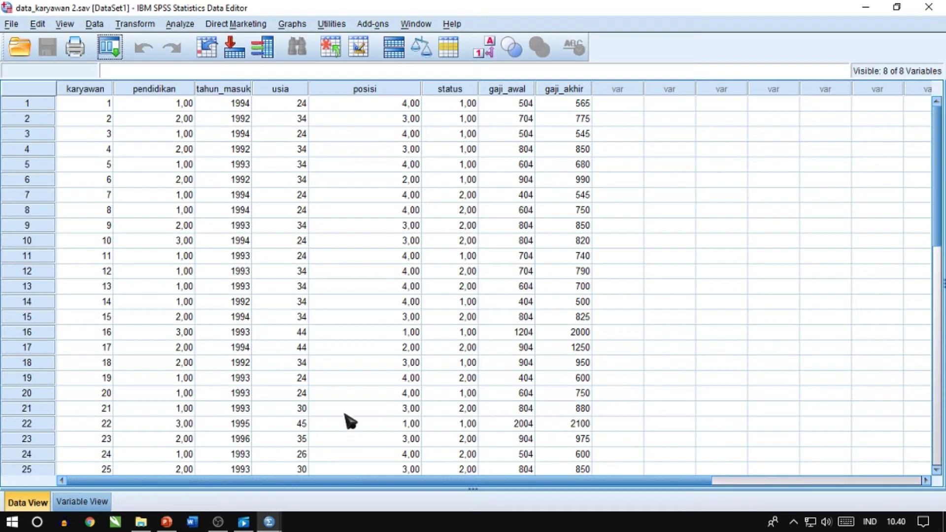
pyautogui.click(296, 25)
pyautogui.moveTo(345, 86)
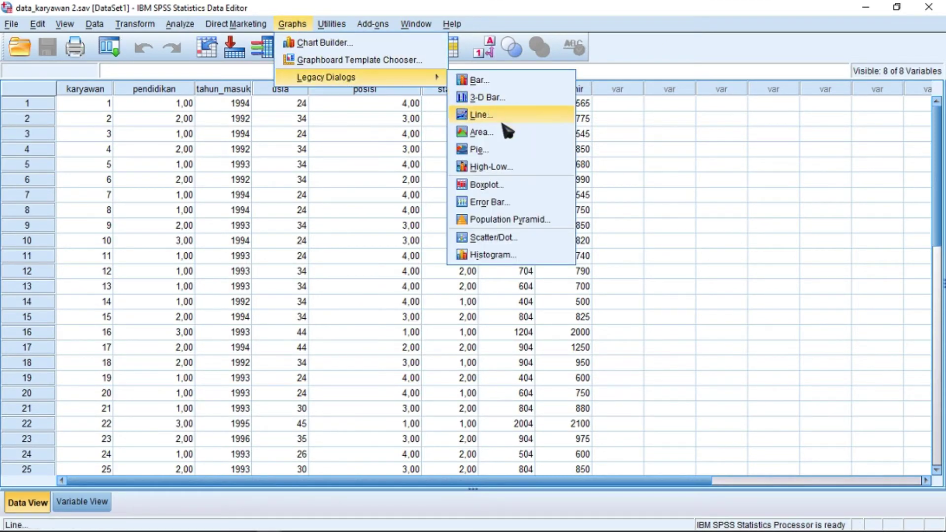
pyautogui.click(511, 151)
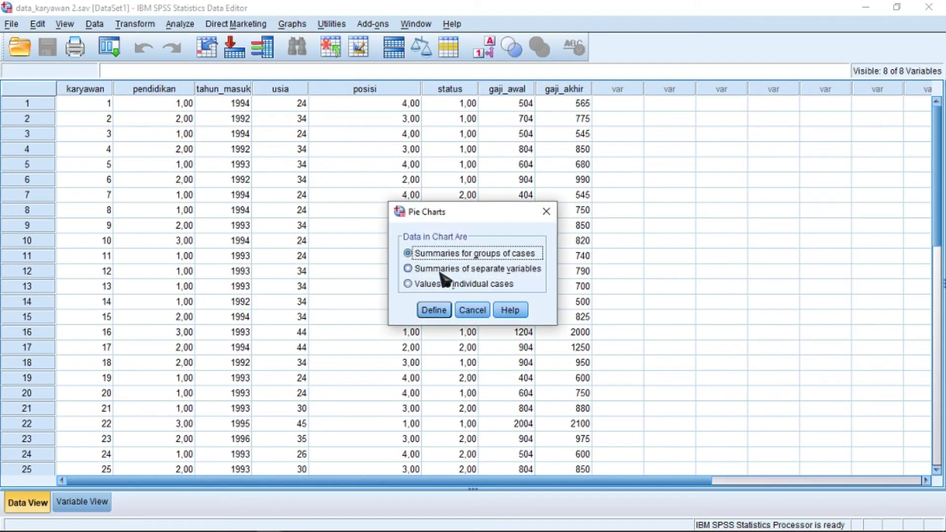
pyautogui.click(408, 268)
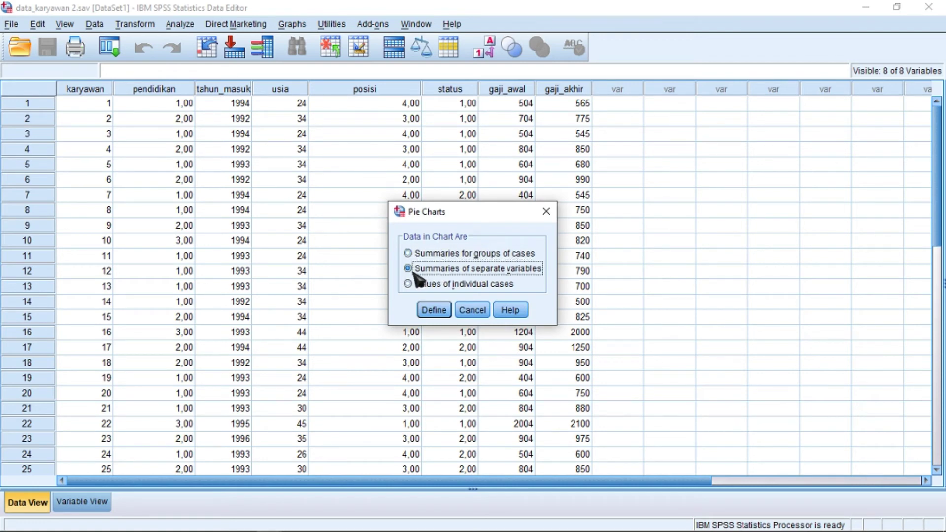
pyautogui.click(434, 312)
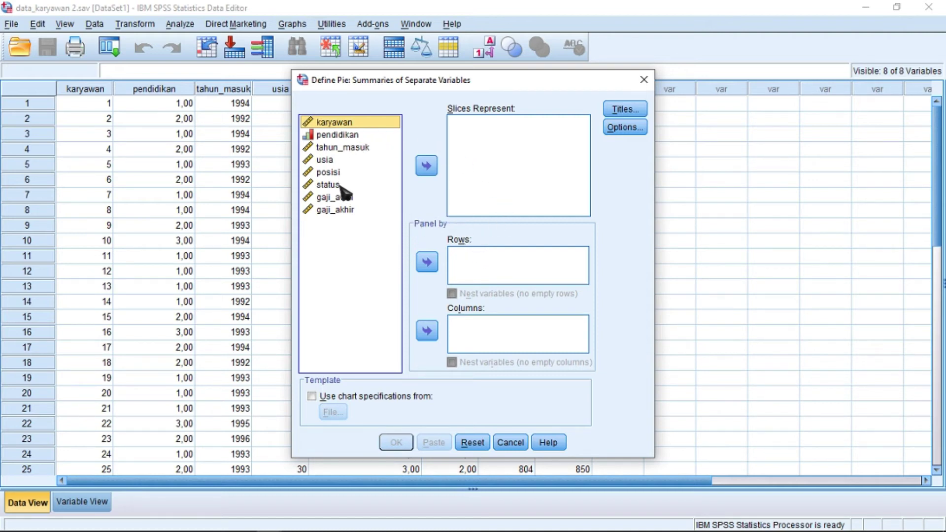
# Let the pie slices represent the sums of gaji_awal and gaji_akhir, and panel the chart in rows by pendidikan.
pyautogui.moveTo(345, 198); pyautogui.dragTo(484, 142)
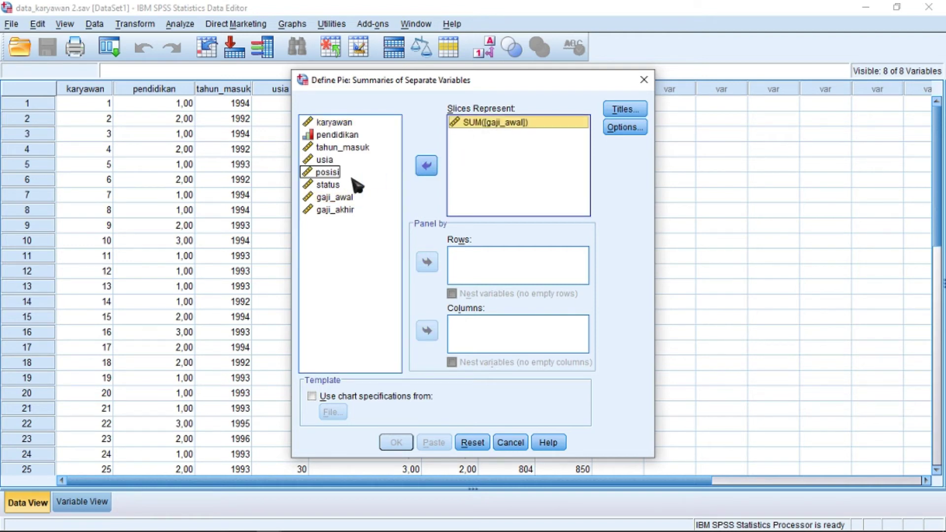
pyautogui.moveTo(356, 210); pyautogui.dragTo(498, 163)
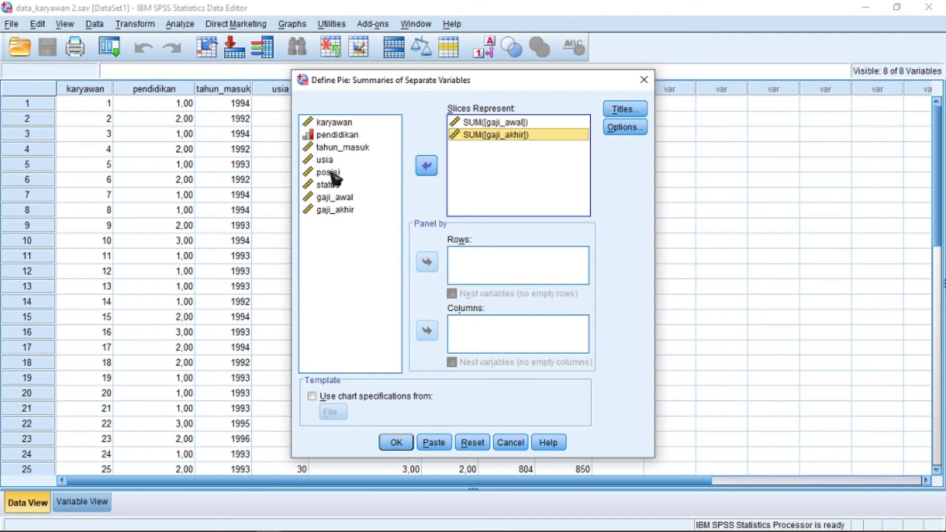
pyautogui.moveTo(339, 136); pyautogui.dragTo(468, 261)
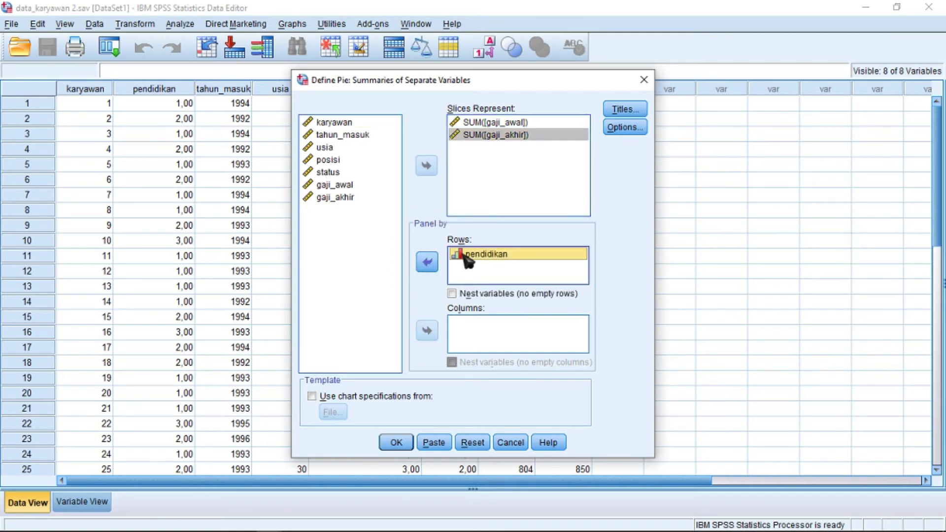
# Title the chart "GRAFIK PIE PERBANDINGAN GAJI AWAL DAN GAJI AKHIR" with subtitle "BERDASARKAN TINGKAT PENDIDIKAN", and generate it.
pyautogui.click(623, 111)
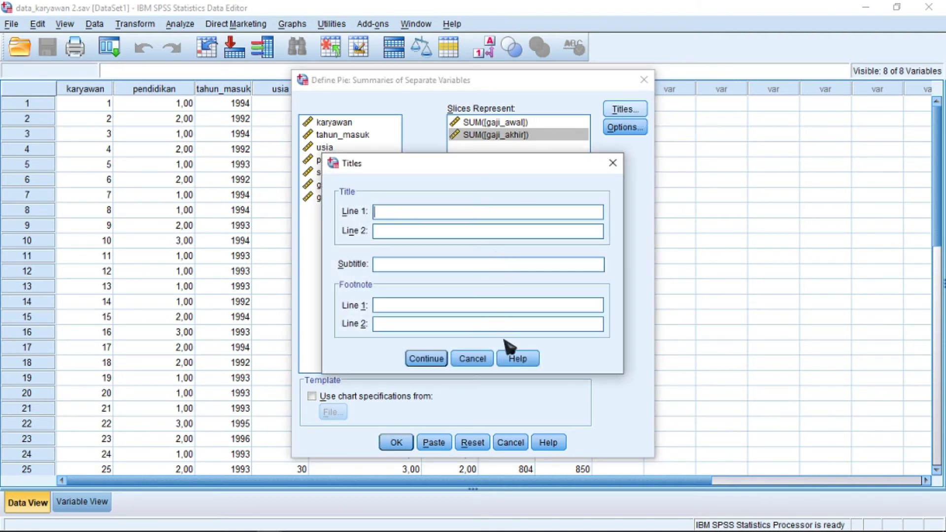
pyautogui.write('GRAFIK PIE PERBANDI')
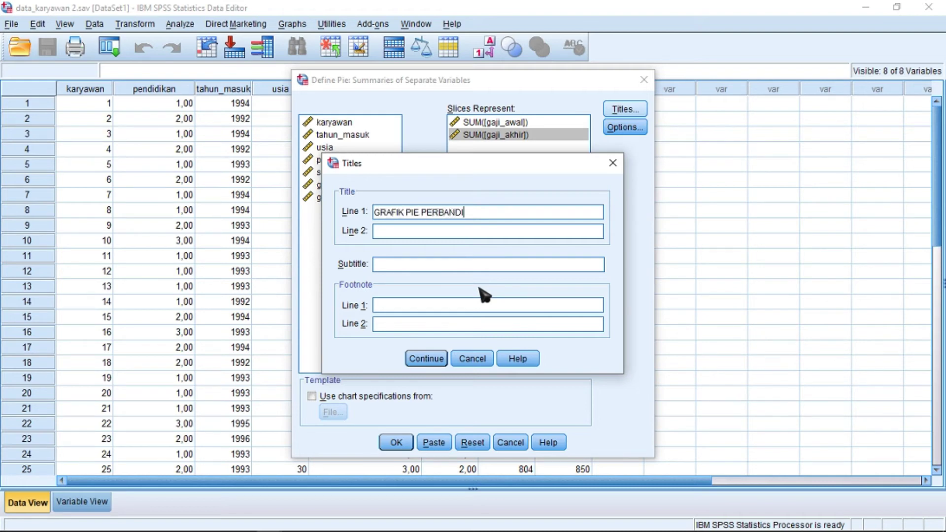
pyautogui.write('NGAN GAJI AWAL')
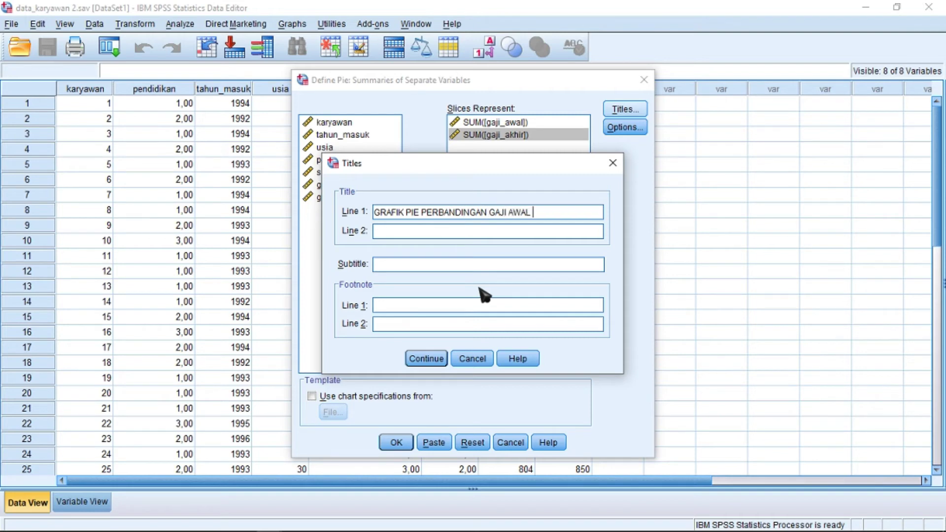
pyautogui.write(' DAN GAJI AKHIR')
pyautogui.click(460, 264)
pyautogui.write('BERDASARKAN')
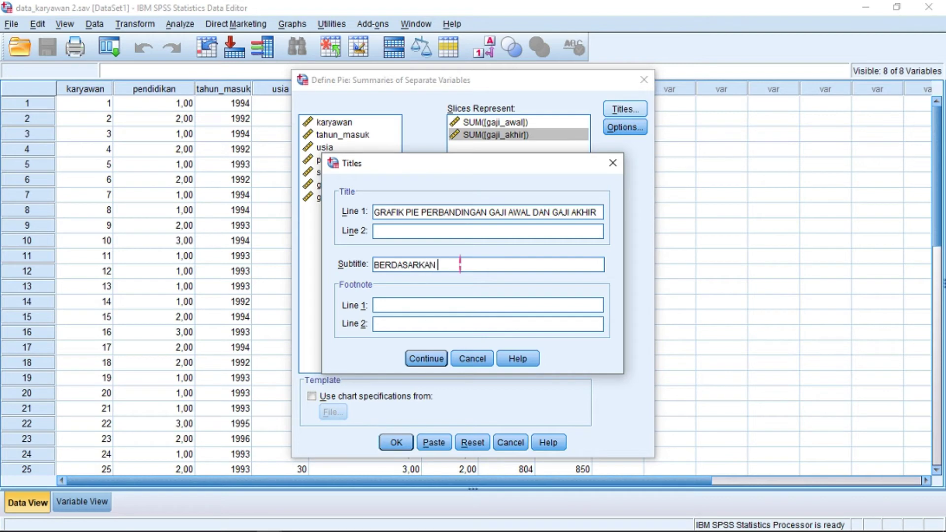
pyautogui.write(' TINGKAT PENDIDIKAN')
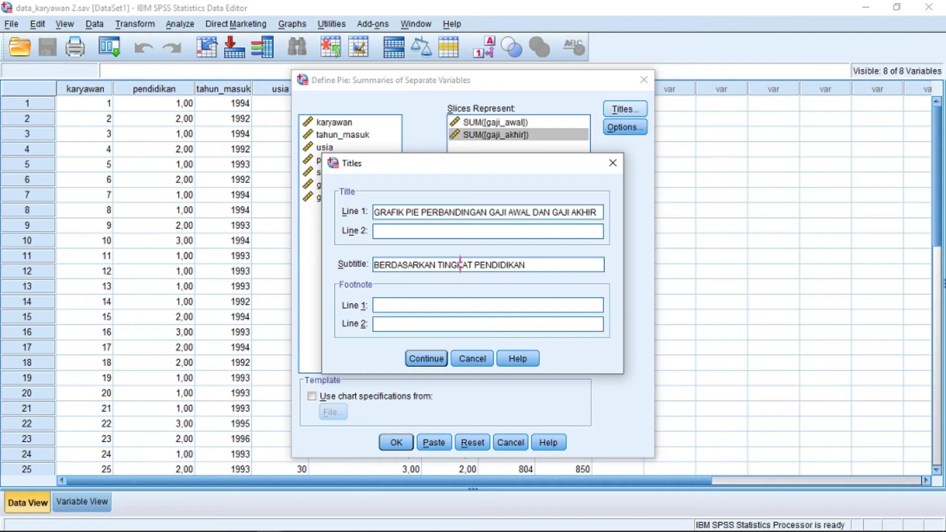
pyautogui.click(424, 359)
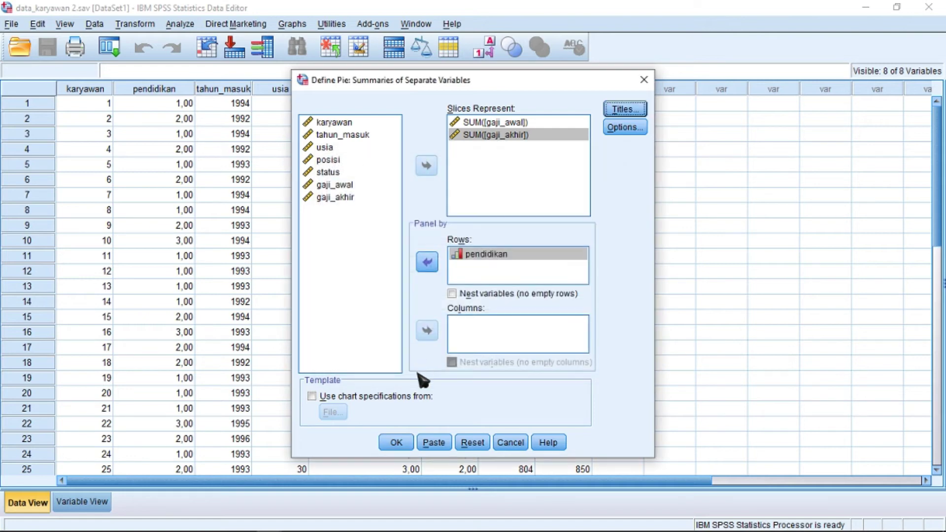
pyautogui.click(396, 443)
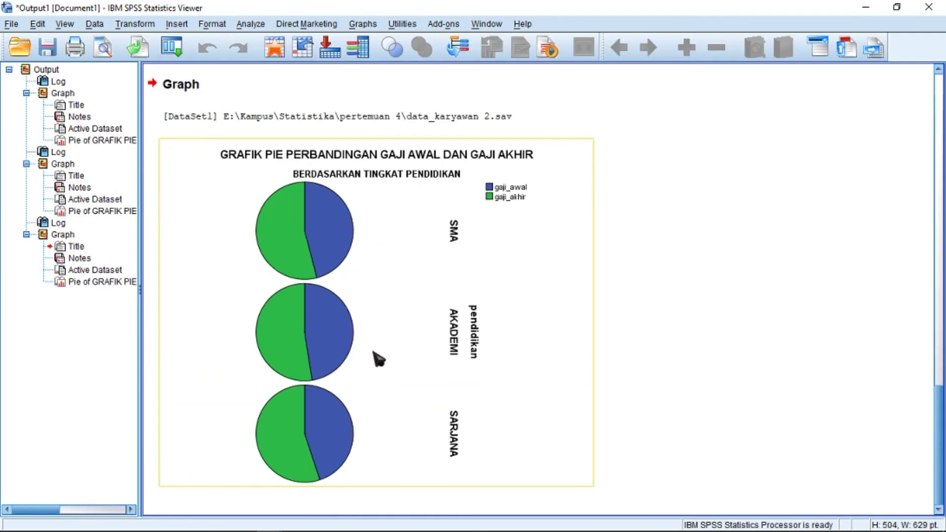
# Show the sums as data labels on the paneled pie chart comparing gaji_awal and gaji_akhir.
pyautogui.click(418, 364)
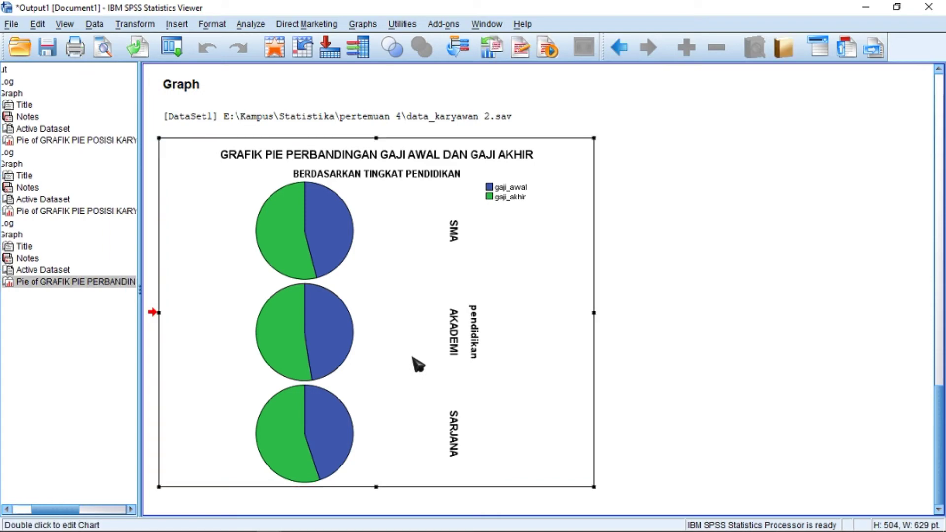
pyautogui.doubleClick(418, 365)
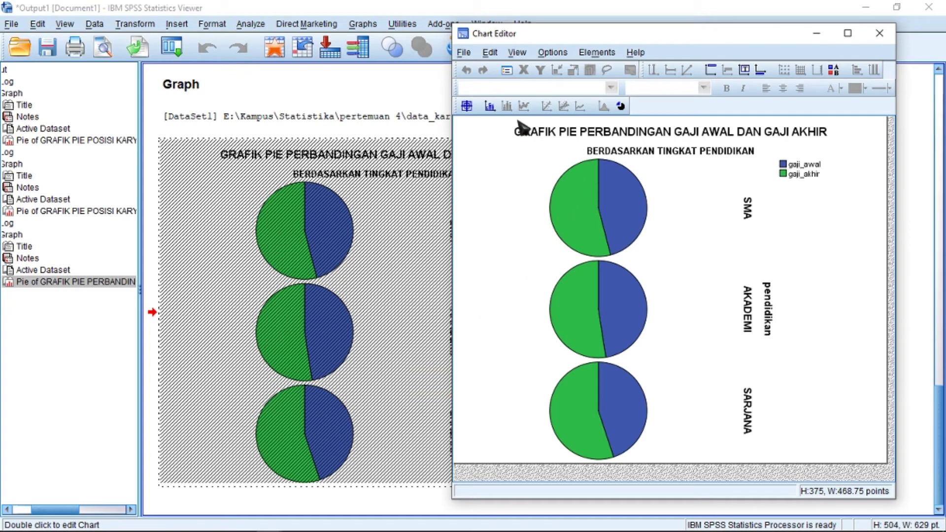
pyautogui.click(489, 106)
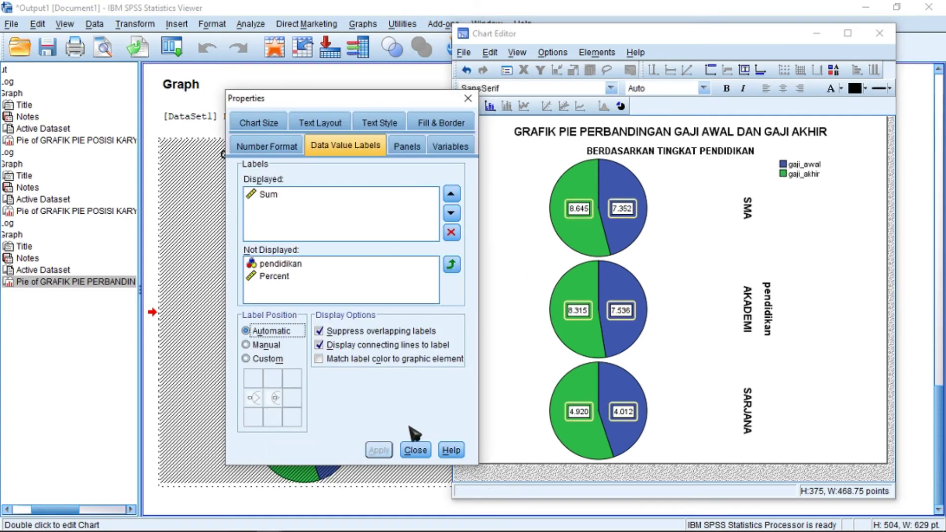
pyautogui.click(415, 450)
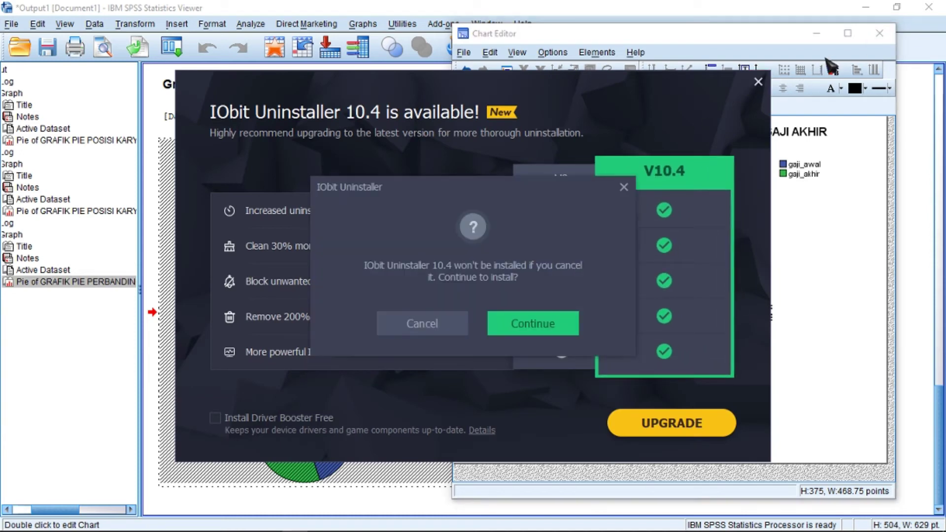
# Dismiss the IObit Uninstaller upgrade offer and close the Chart Editor.
pyautogui.click(498, 323)
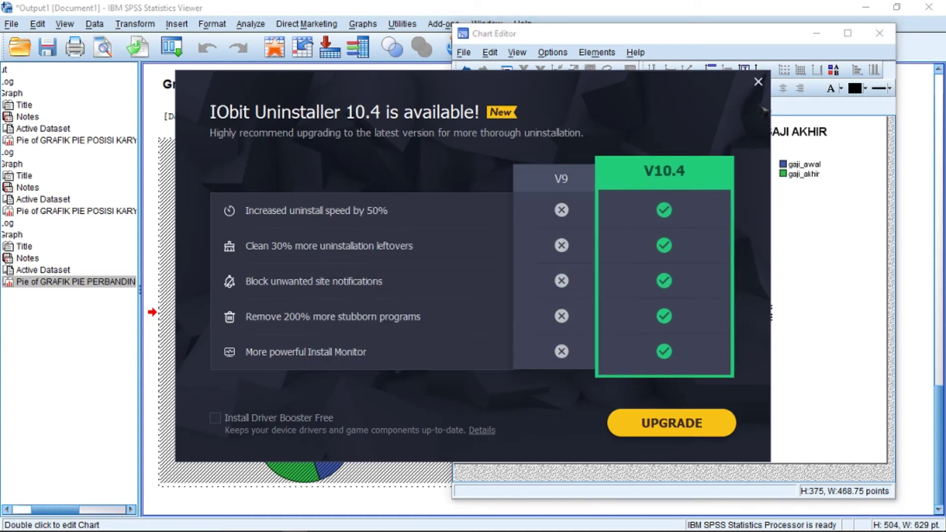
pyautogui.click(758, 82)
pyautogui.click(443, 328)
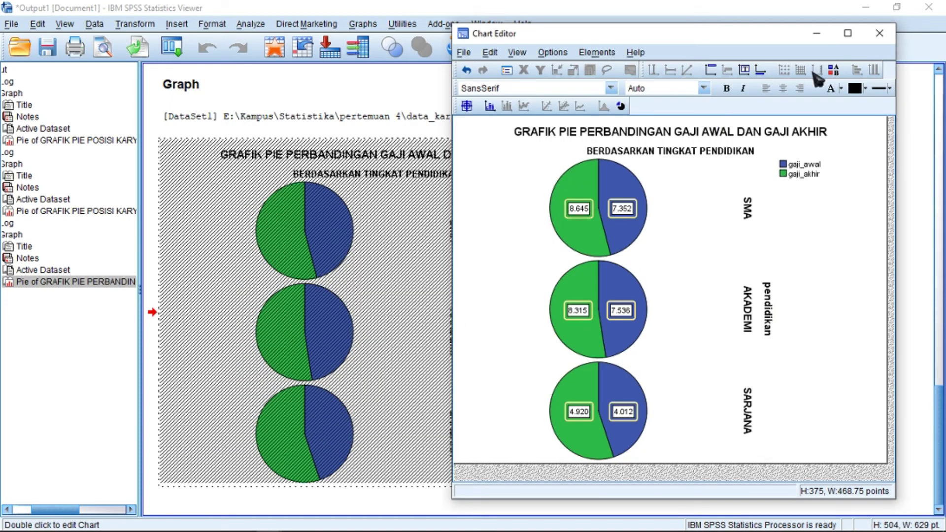
pyautogui.click(879, 33)
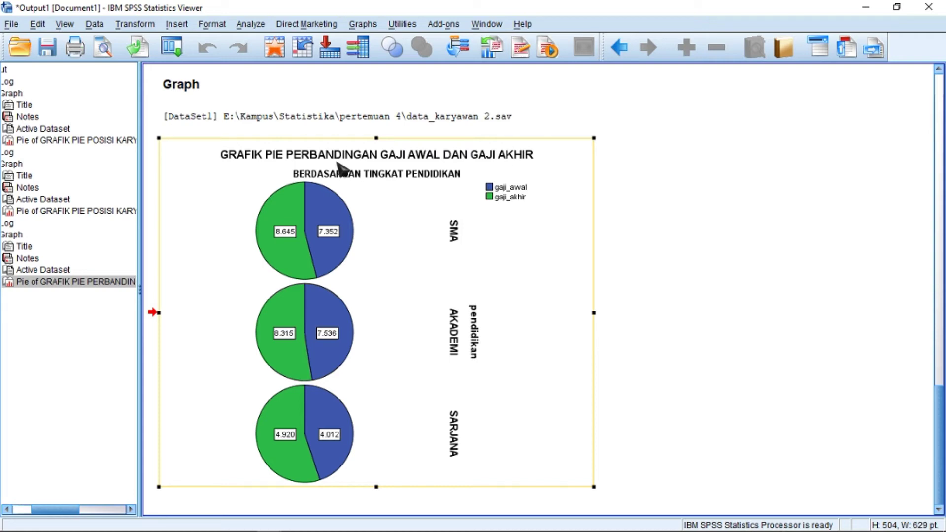
# Switch to the PowerPoint presentation and show slide 35 on editing the output of a pie chart.
pyautogui.moveTo(198, 524)
pyautogui.click(166, 521)
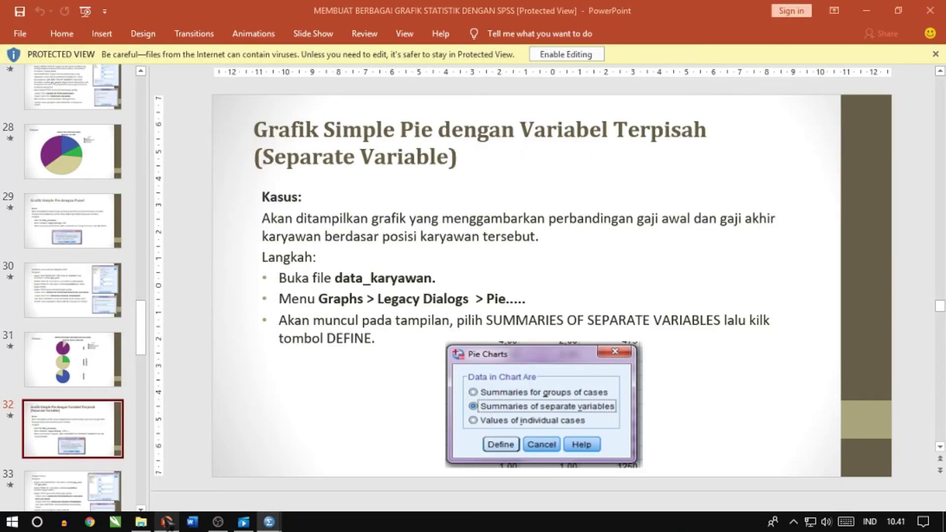
pyautogui.scroll(-3, 94, 413)
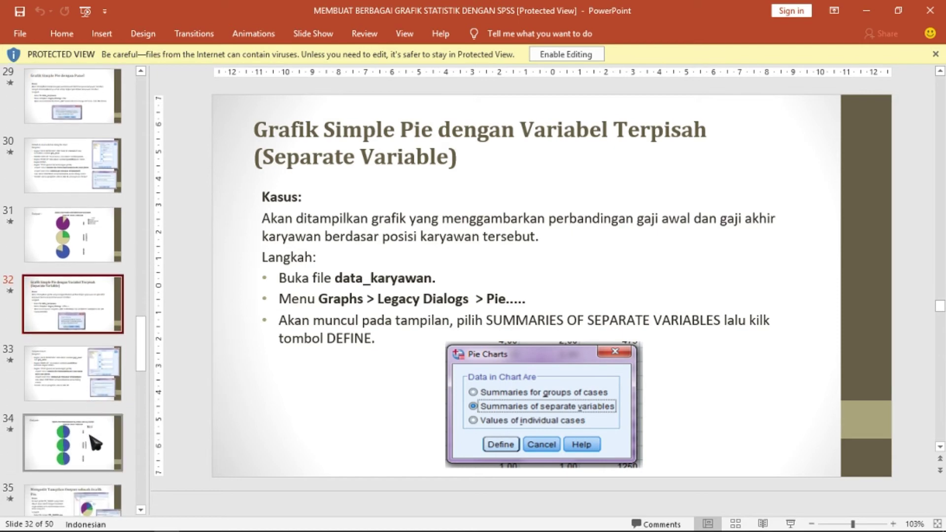
pyautogui.scroll(-3, 93, 412)
pyautogui.click(97, 410)
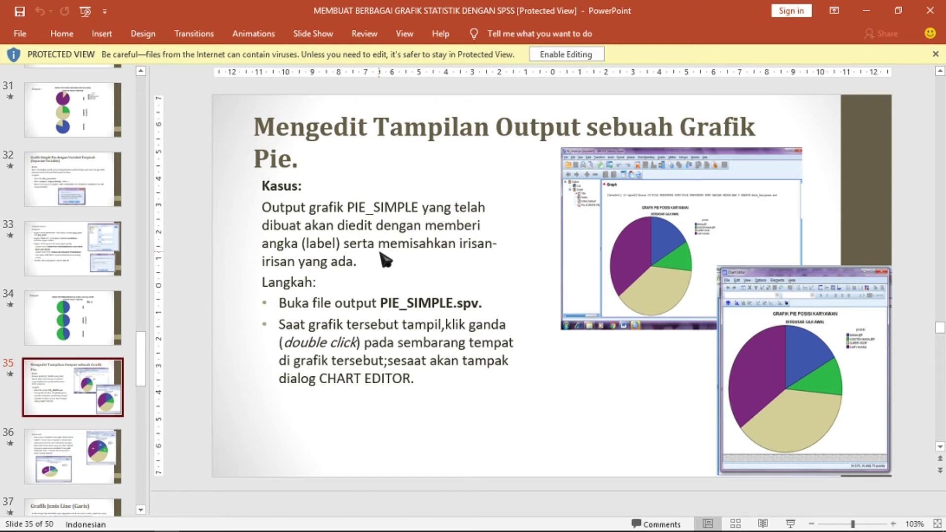
# Return to the SPSS output viewer and bring up the simple pie chart "GRAFIK PIE POSISI KARYAWAN".
pyautogui.moveTo(269, 522)
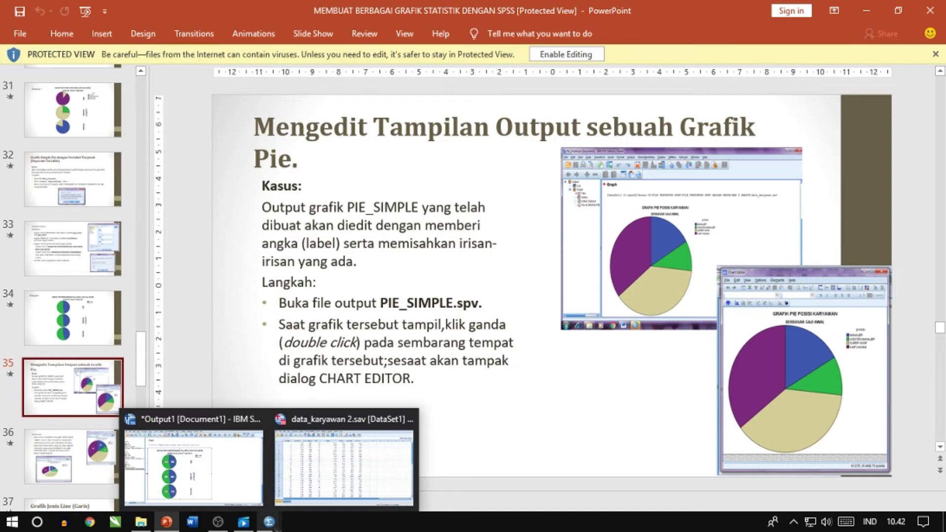
pyautogui.click(310, 485)
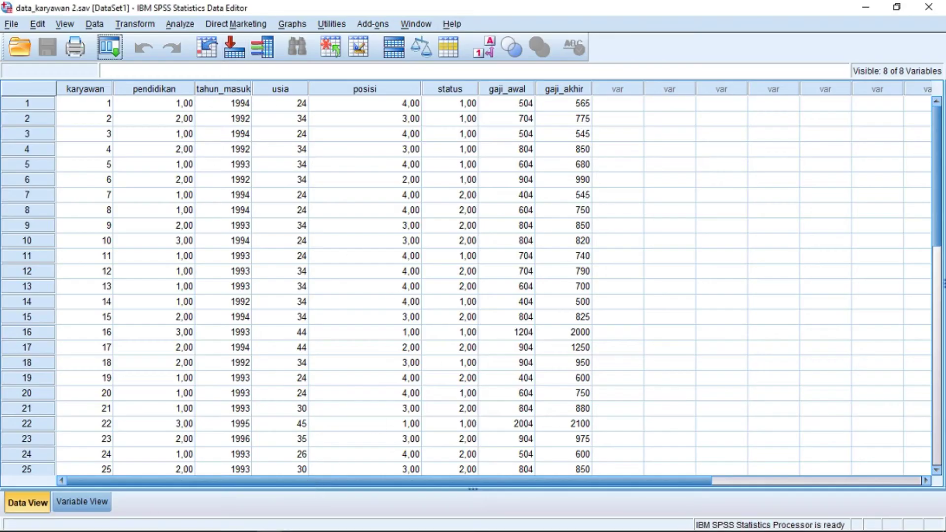
pyautogui.moveTo(269, 522)
pyautogui.click(193, 459)
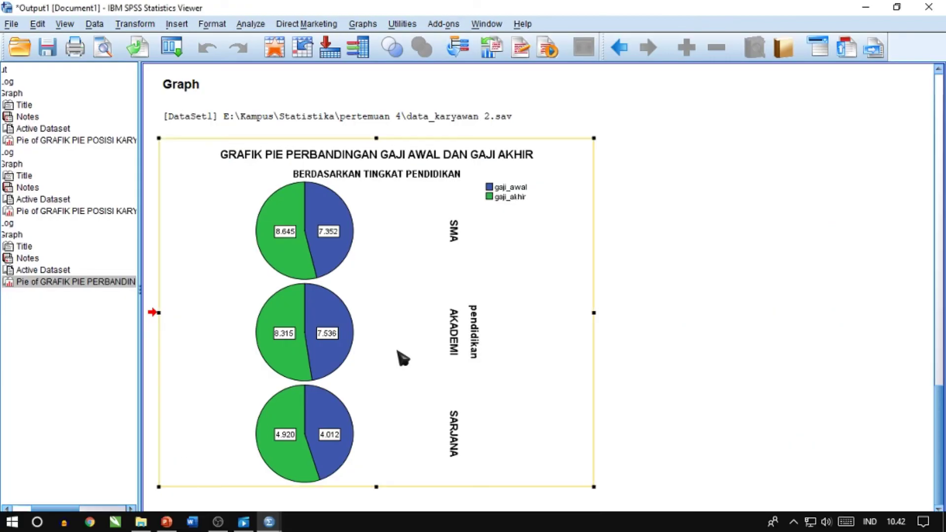
pyautogui.scroll(5, 530, 281)
pyautogui.scroll(15, 530, 281)
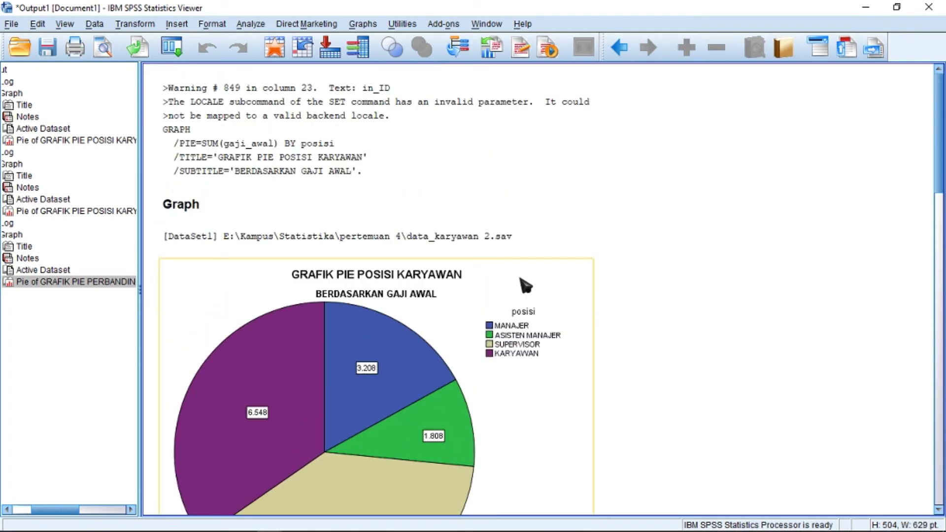
pyautogui.scroll(-5, 525, 285)
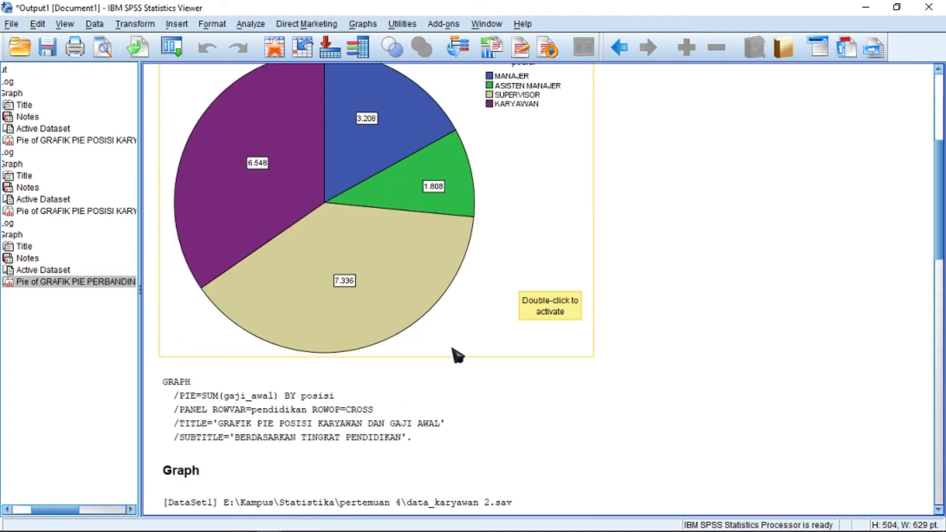
# Open the simple pie chart "GRAFIK PIE POSISI KARYAWAN" for editing and look up the available chart element options.
pyautogui.scroll(5, 478, 332)
pyautogui.scroll(-4, 542, 363)
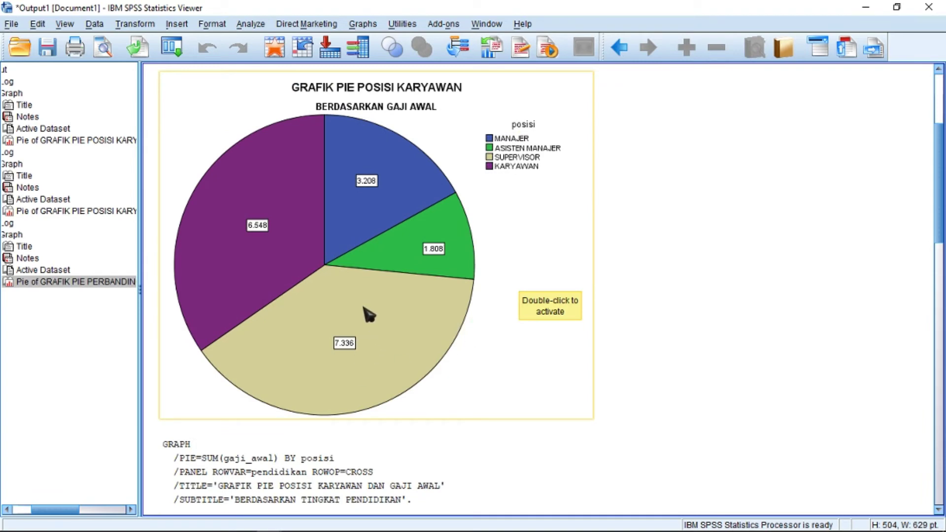
pyautogui.click(366, 318)
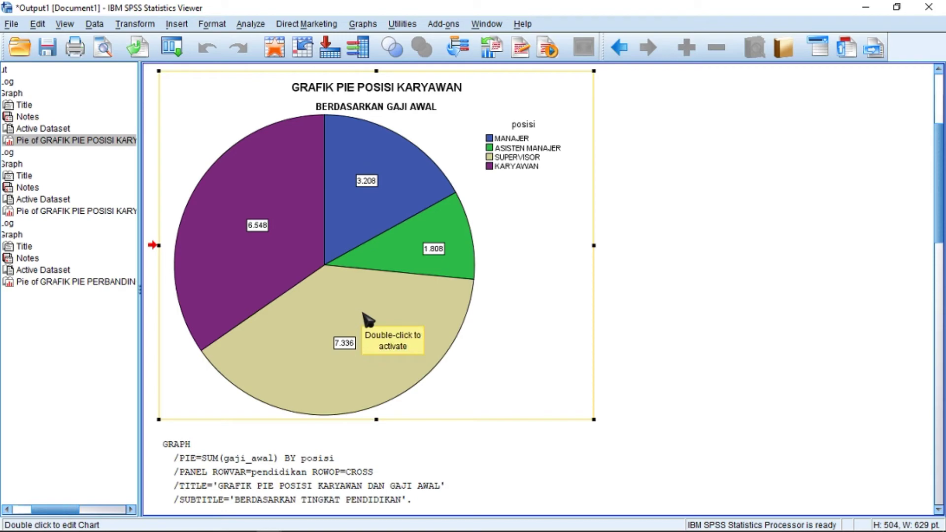
pyautogui.doubleClick(391, 303)
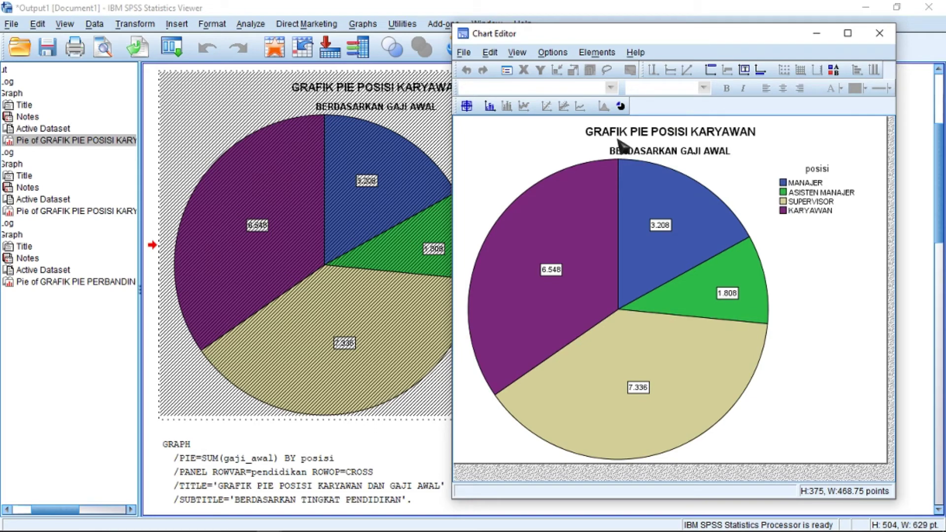
pyautogui.click(604, 53)
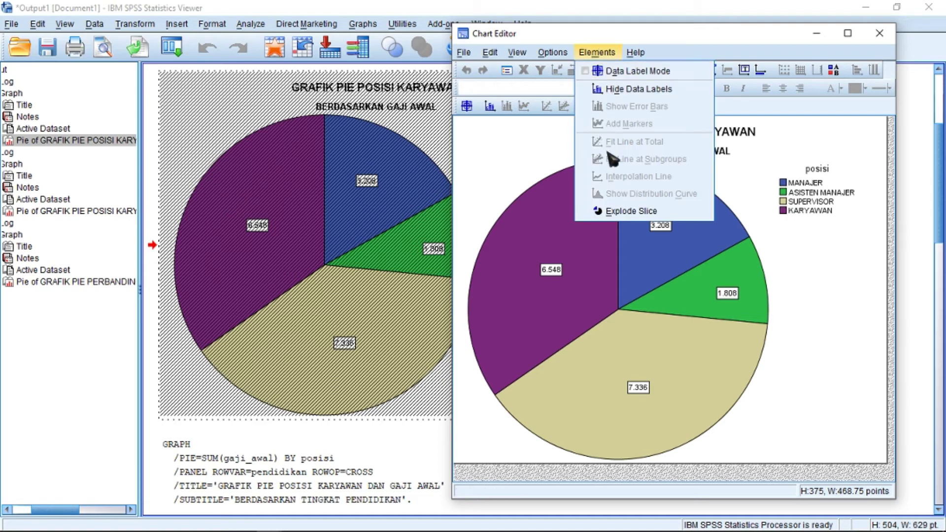
pyautogui.press('Escape')
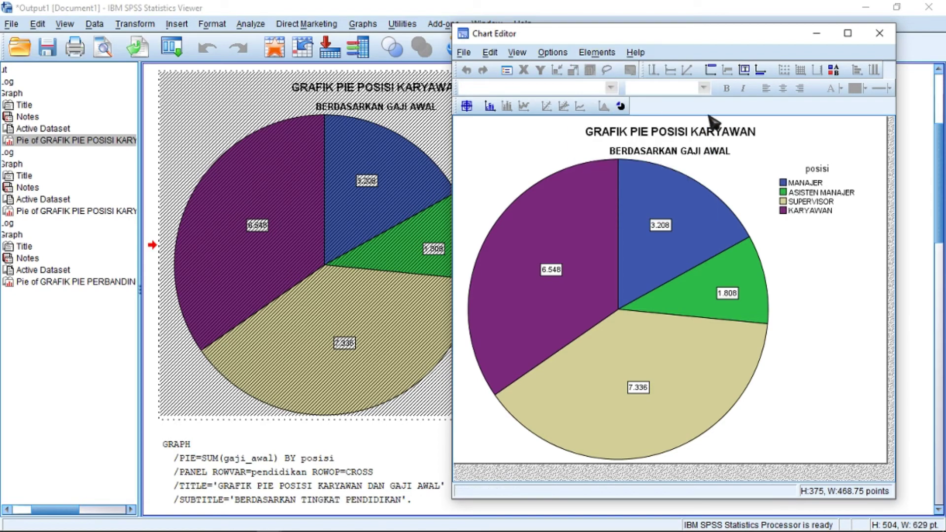
# Try exploding all slices of the pie chart and return them to the whole pie.
pyautogui.click(622, 107)
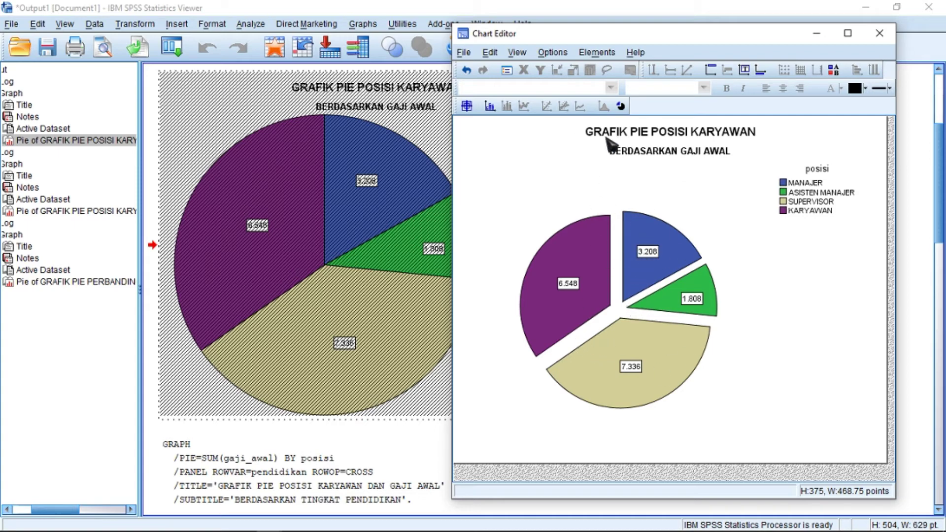
pyautogui.click(599, 52)
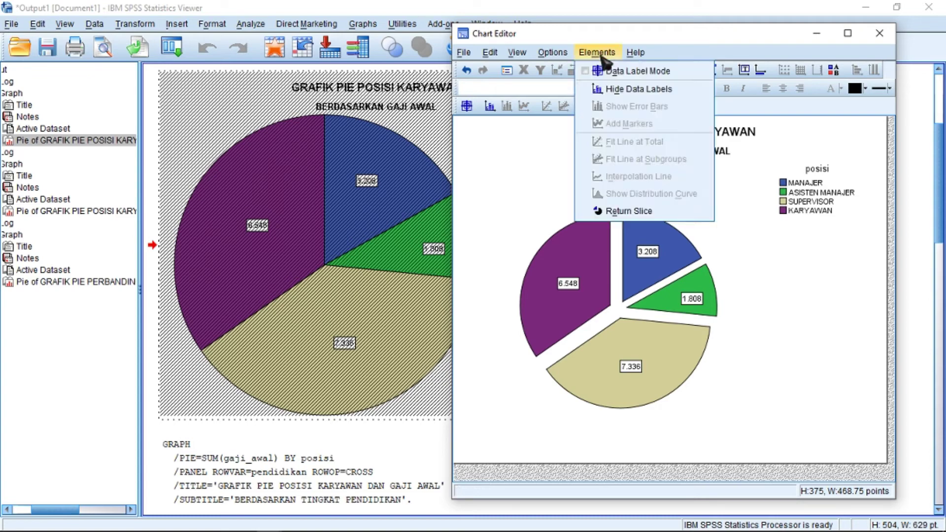
pyautogui.click(609, 207)
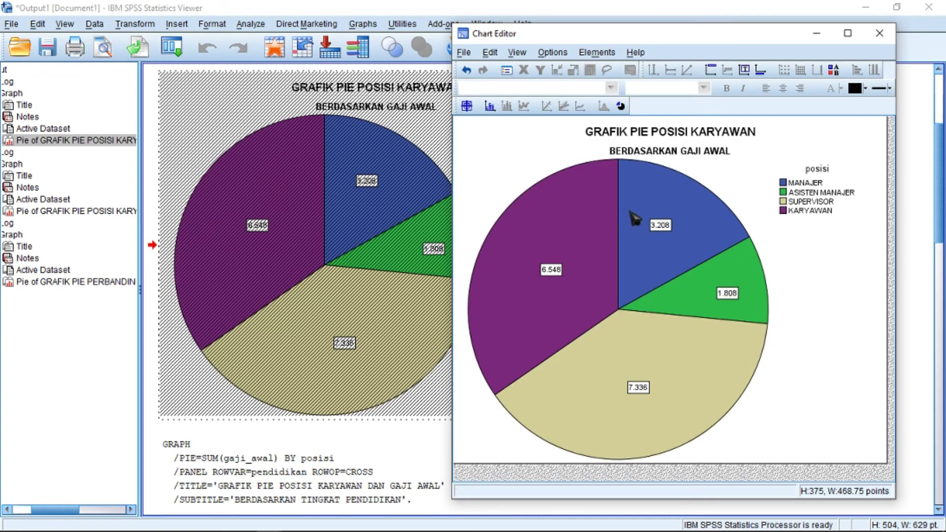
# Explode all the pie slices and close the Chart Editor.
pyautogui.click(620, 106)
pyautogui.click(880, 33)
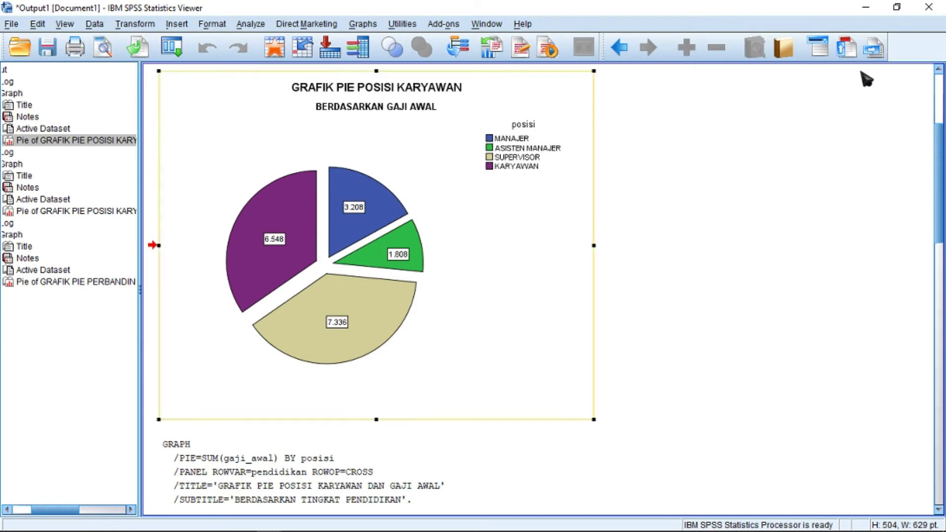
# Switch to the PowerPoint presentation and go past slide 36 to slide 37, "Grafik Jenis Line (Garis)".
pyautogui.click(819, 169)
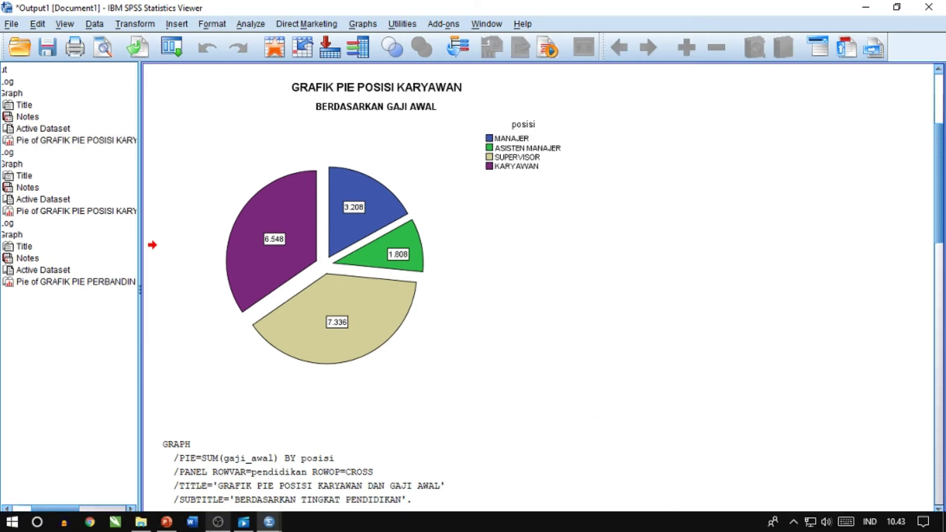
pyautogui.click(166, 522)
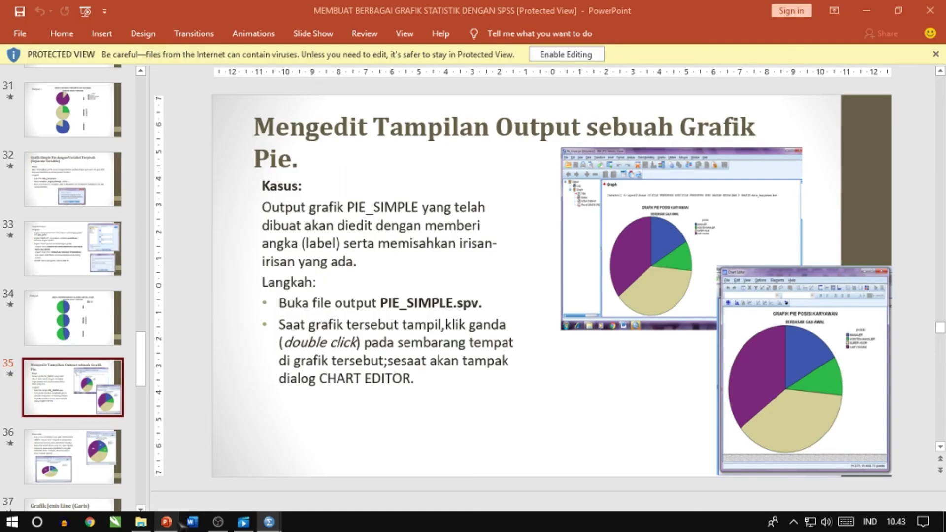
pyautogui.click(108, 455)
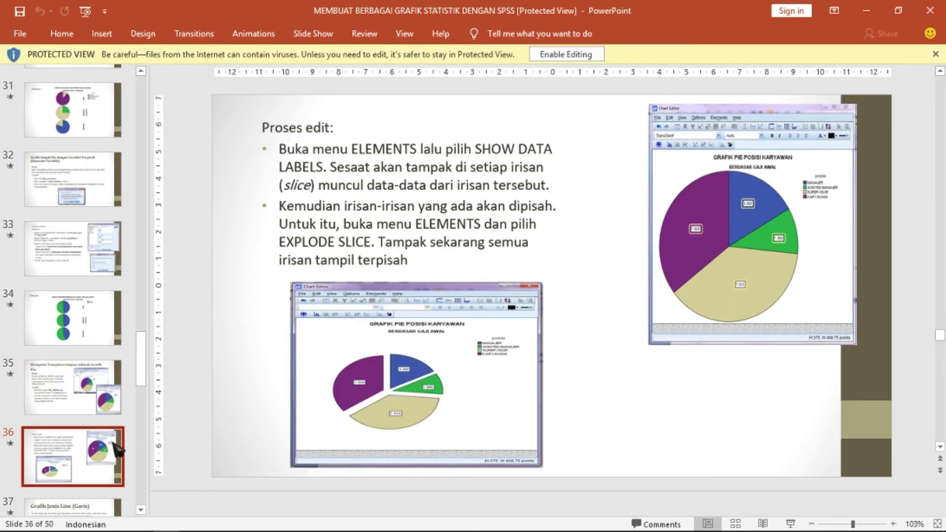
pyautogui.press('Down')
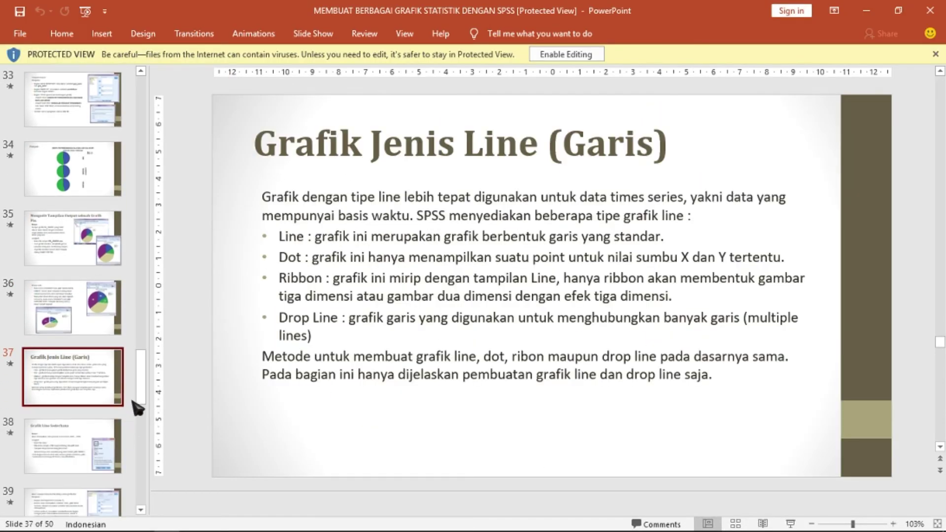
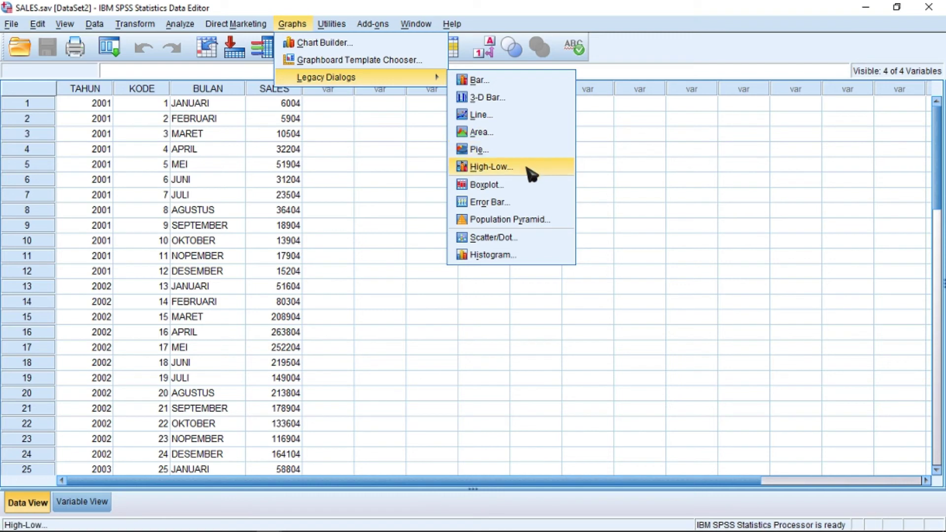
# Define a simple line chart of SALES.sav using summaries for groups of cases, with the line representing the mean of SALES.
pyautogui.click(528, 116)
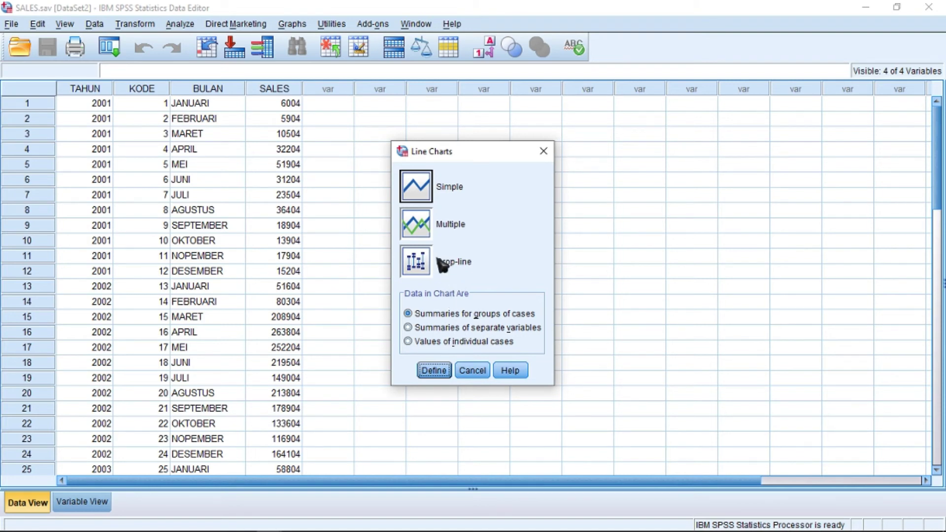
pyautogui.click(429, 191)
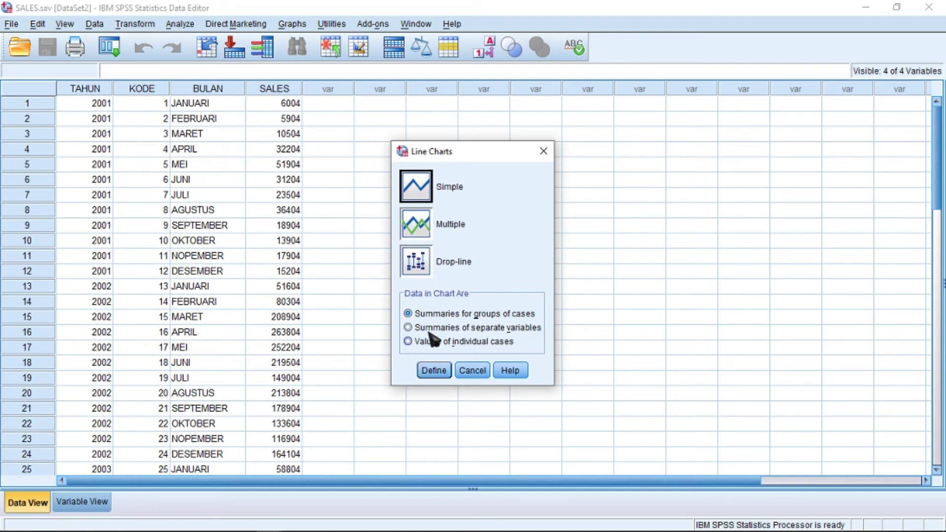
pyautogui.click(433, 371)
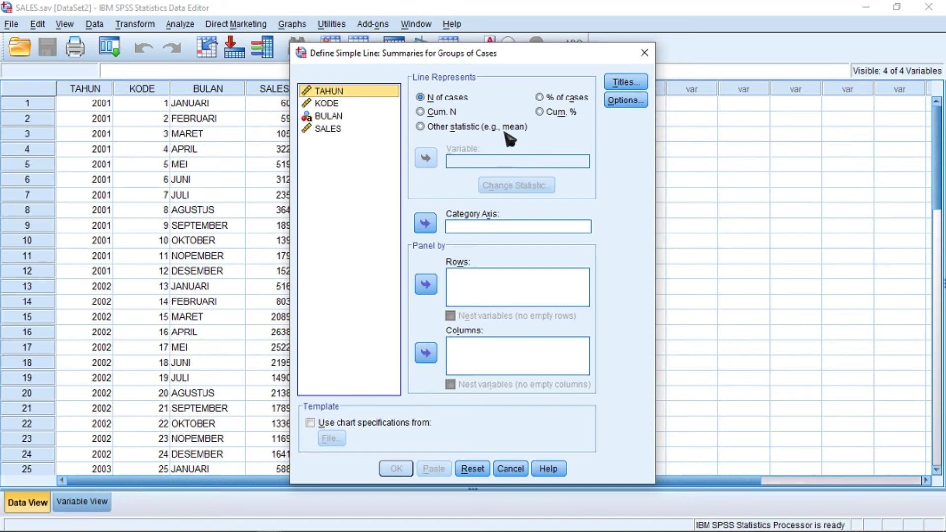
pyautogui.click(482, 127)
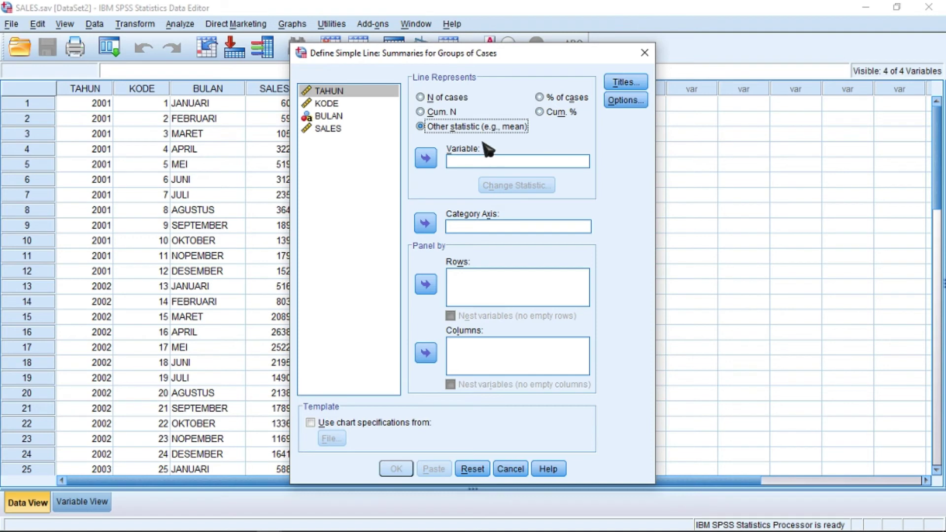
pyautogui.moveTo(340, 132); pyautogui.dragTo(495, 166)
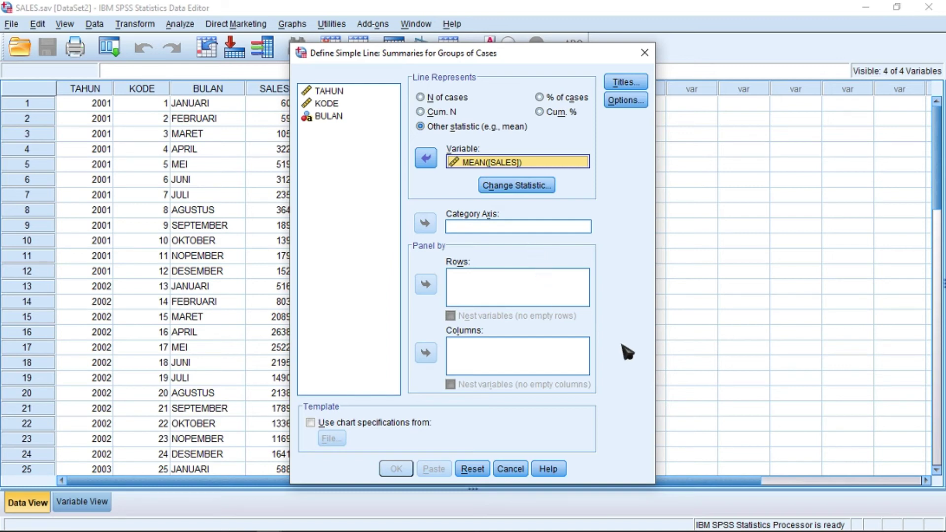
# Title the line chart "GRAFIK LINE SALES PRODUK X", use KODE as its category axis and generate it.
pyautogui.click(625, 82)
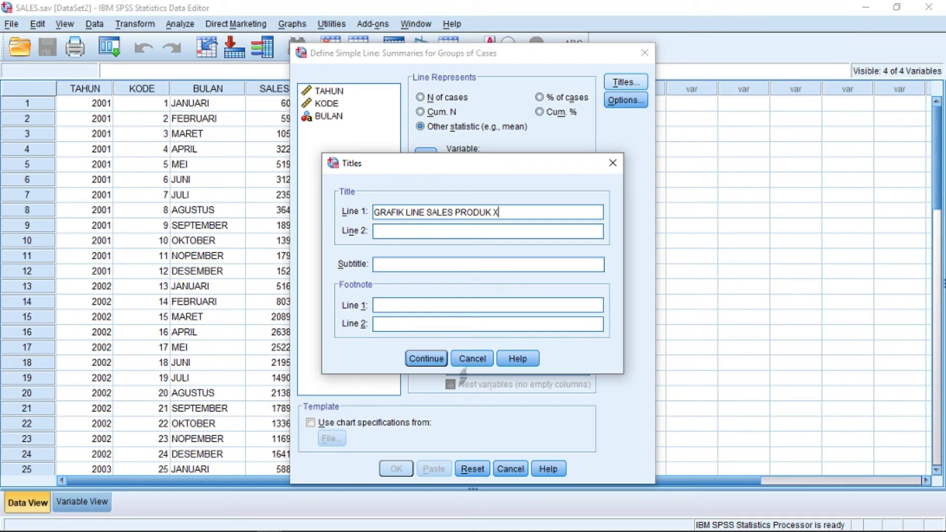
pyautogui.click(446, 361)
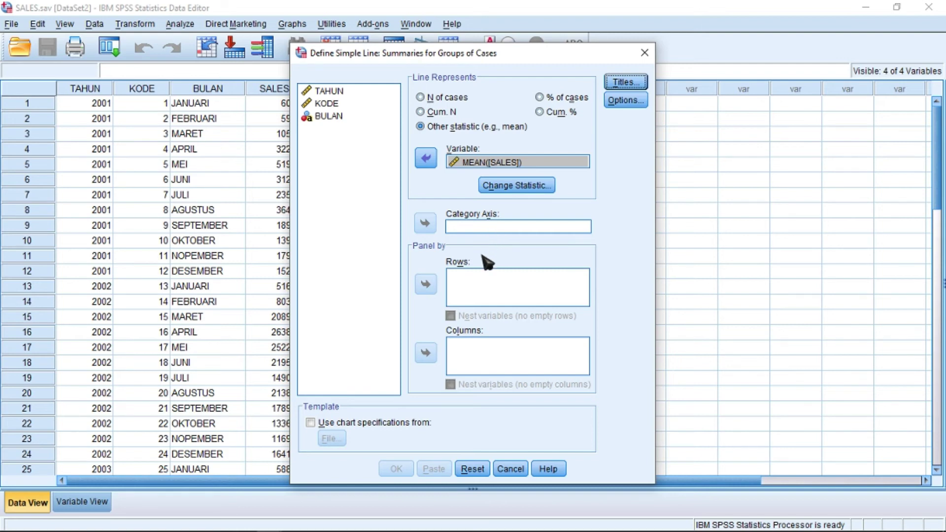
pyautogui.click(332, 105)
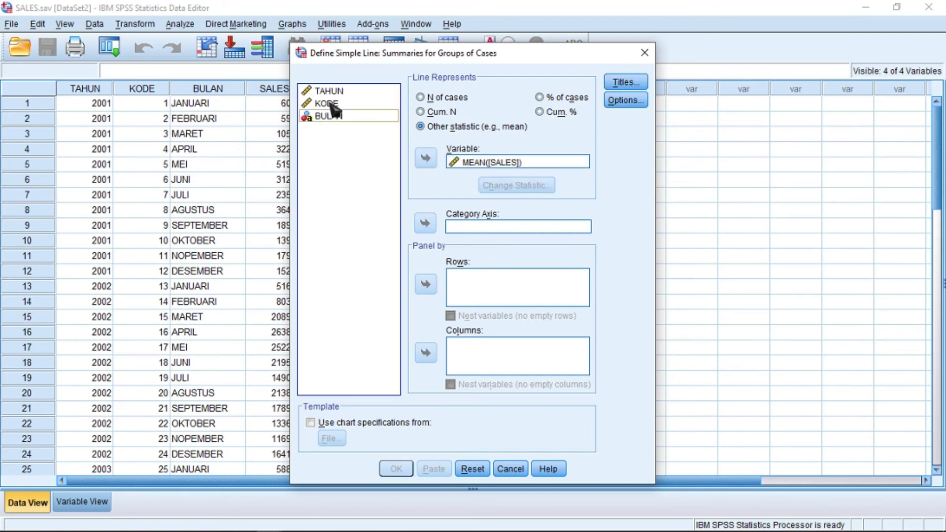
pyautogui.moveTo(332, 105); pyautogui.dragTo(461, 229)
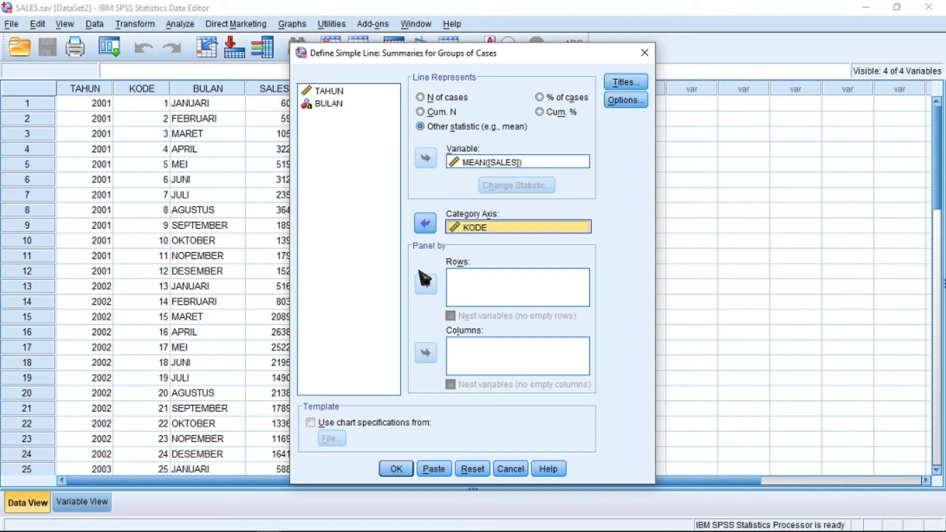
pyautogui.click(396, 471)
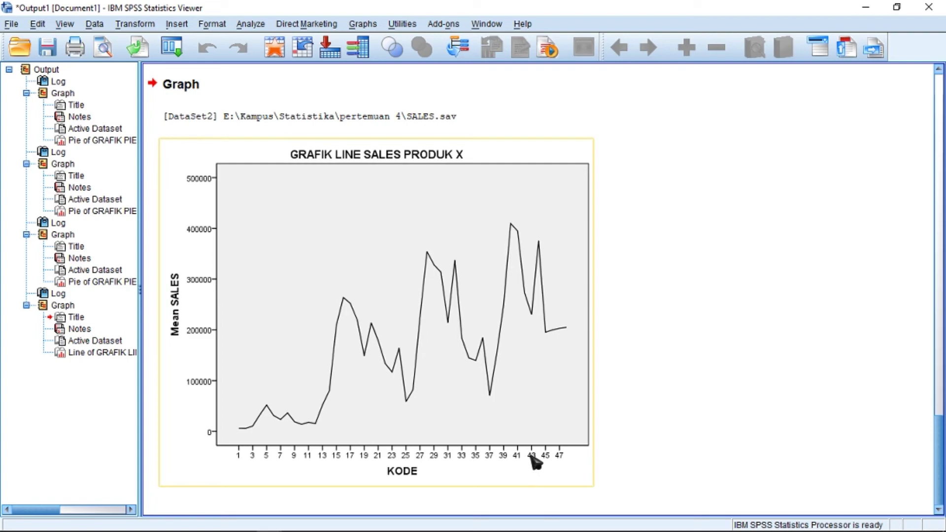
# Open the line chart "GRAFIK LINE SALES PRODUK X" for editing and show SALES values as data labels.
pyautogui.click(496, 362)
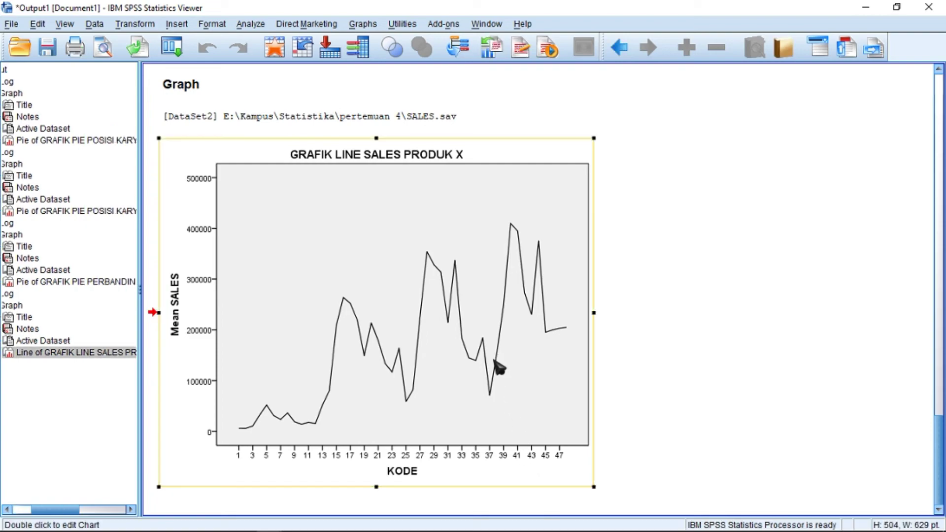
pyautogui.doubleClick(493, 328)
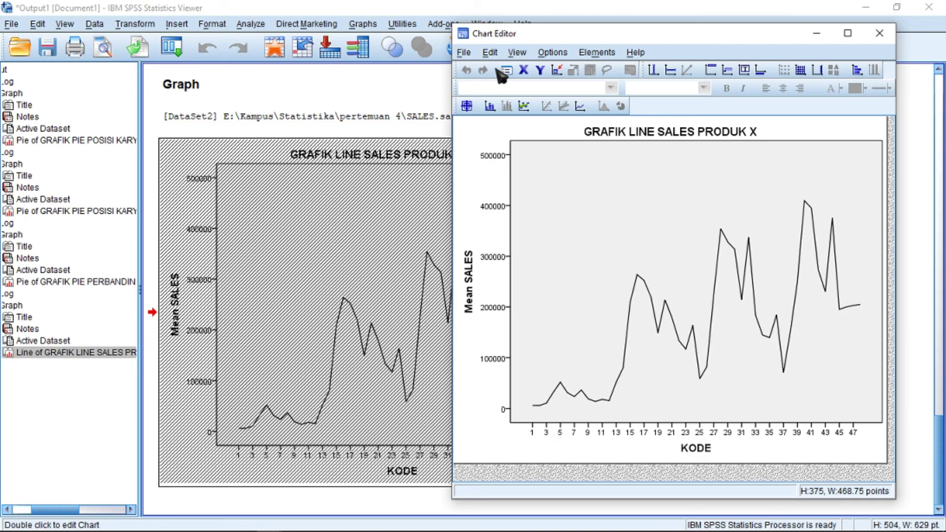
pyautogui.click(490, 109)
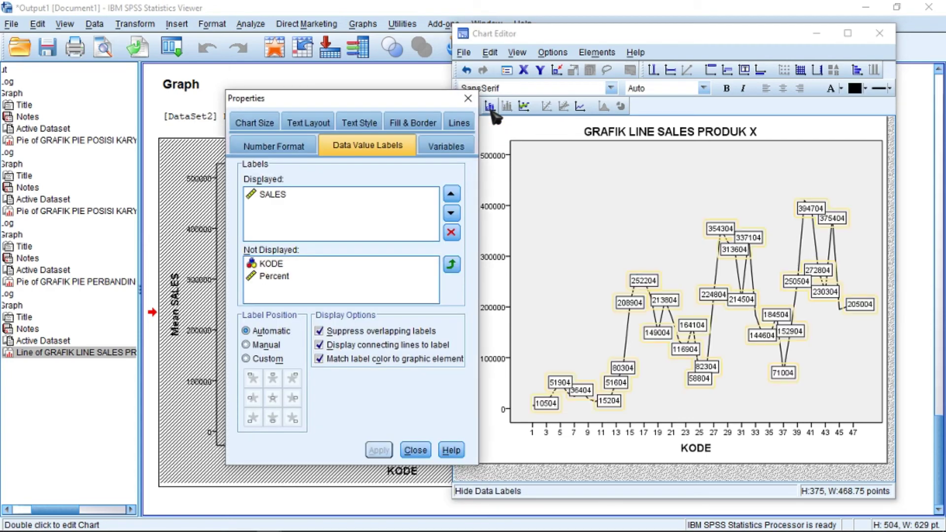
pyautogui.click(417, 450)
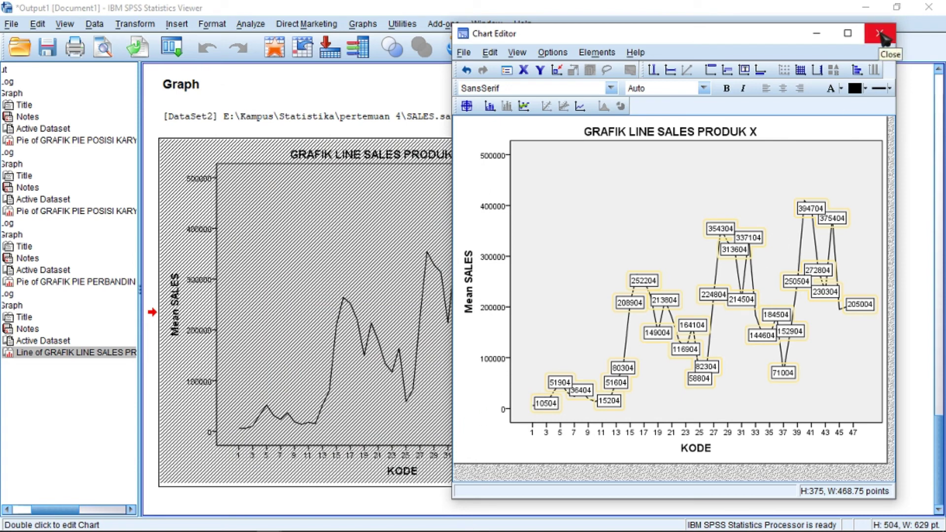
# Hide and reshow the line chart's data labels, displaying KODE alongside SALES, and close the Chart Editor.
pyautogui.click(491, 105)
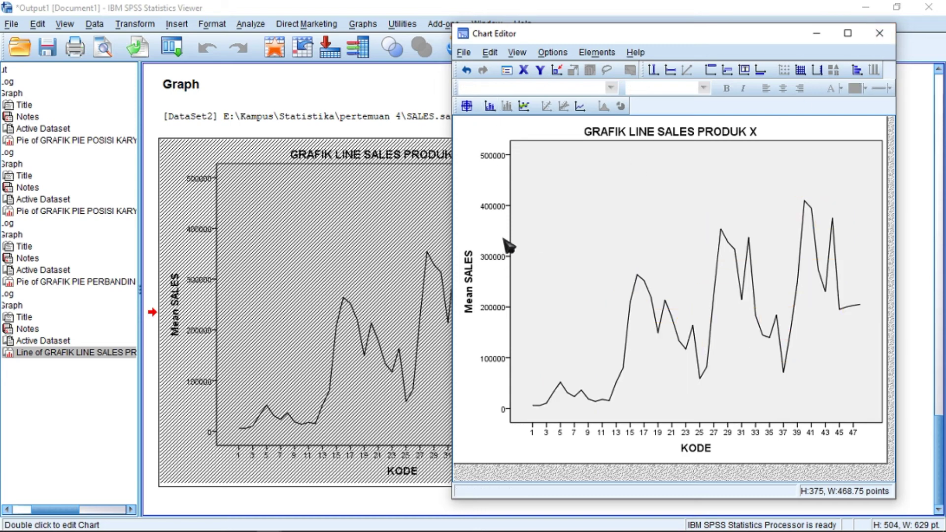
pyautogui.click(490, 105)
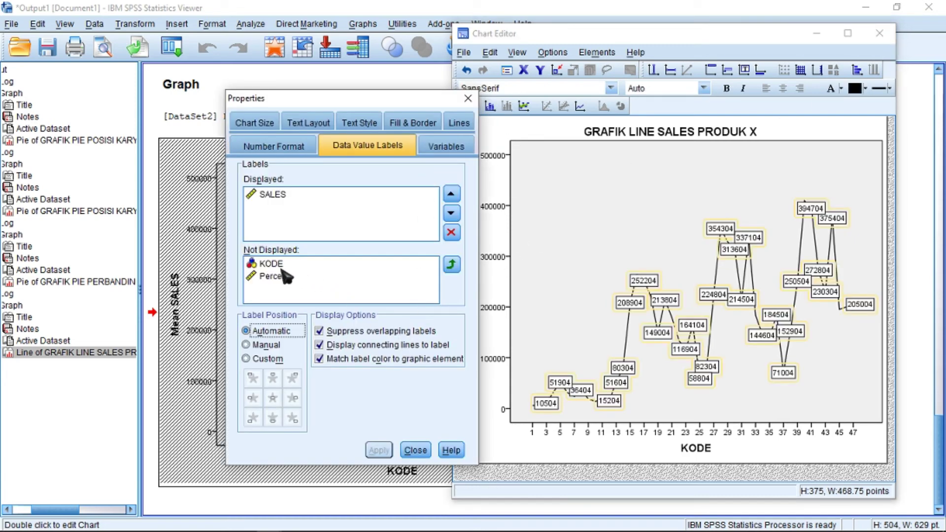
pyautogui.click(271, 264)
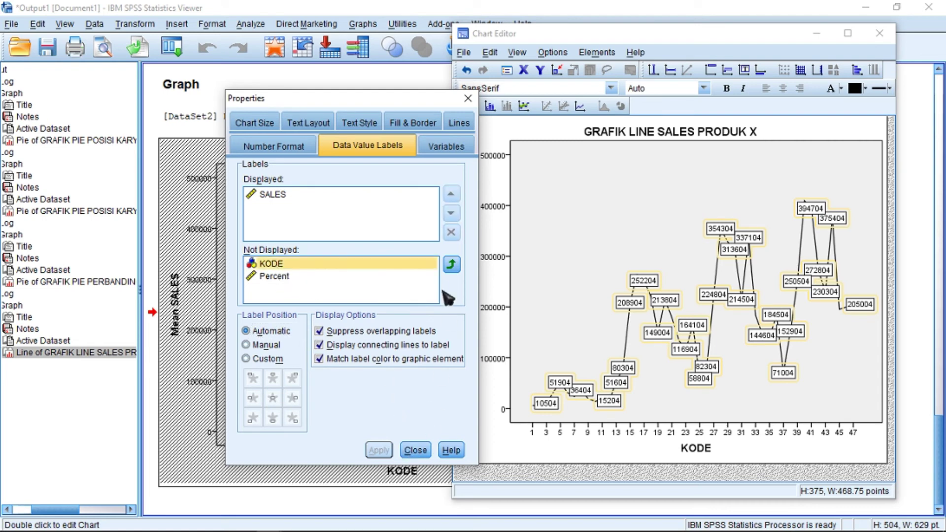
pyautogui.click(452, 264)
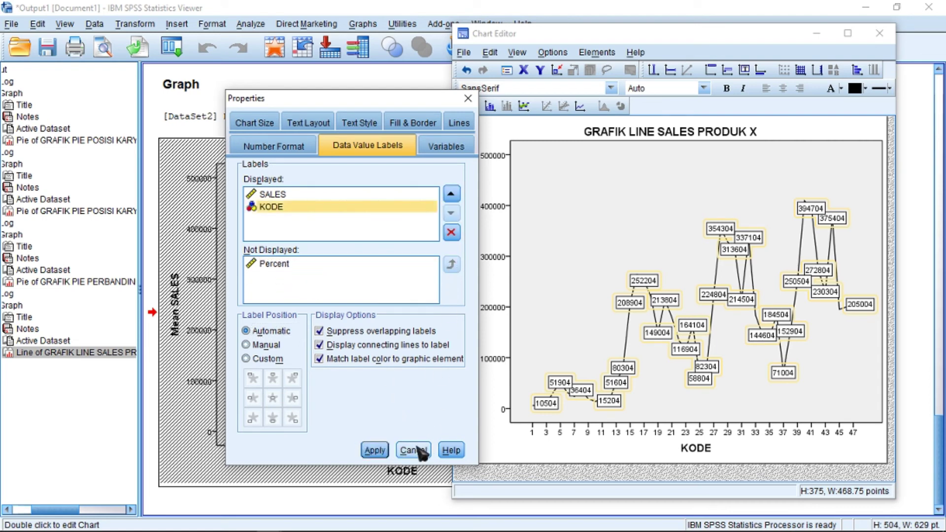
pyautogui.click(376, 450)
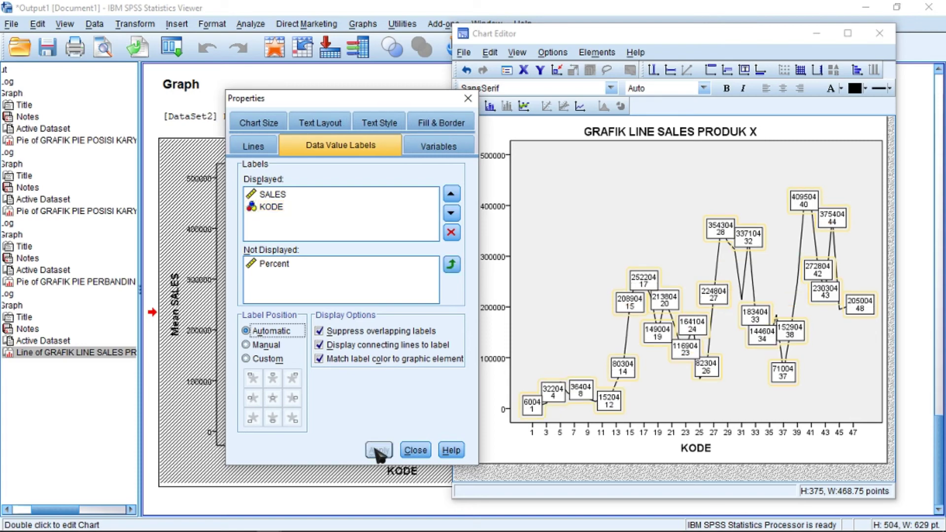
pyautogui.click(420, 451)
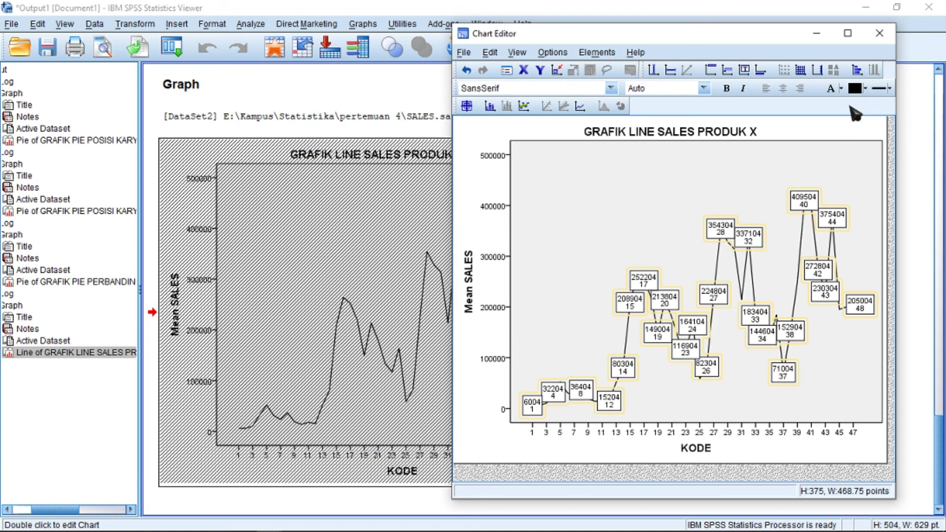
pyautogui.click(880, 34)
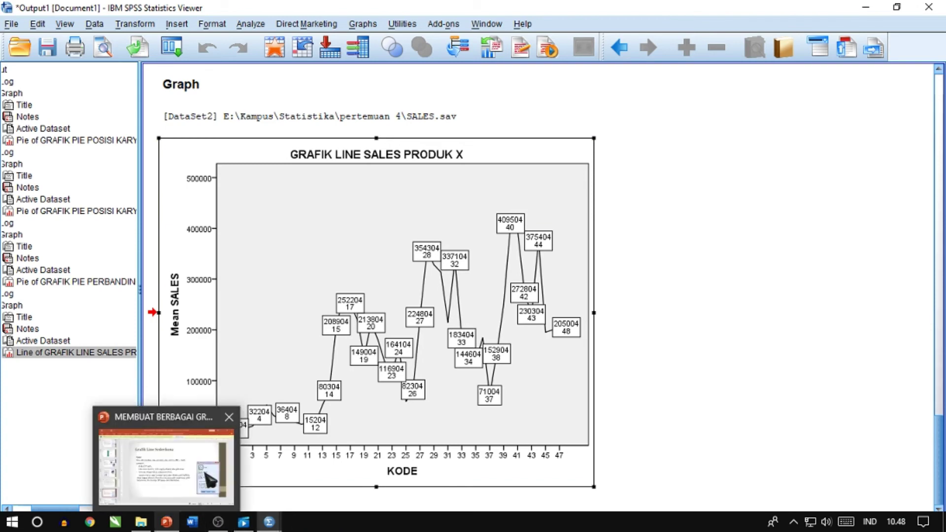
# Switch to the PowerPoint instructions and read the "Grafik Line Ringkas" case on slide 41.
pyautogui.click(207, 476)
pyautogui.click(101, 504)
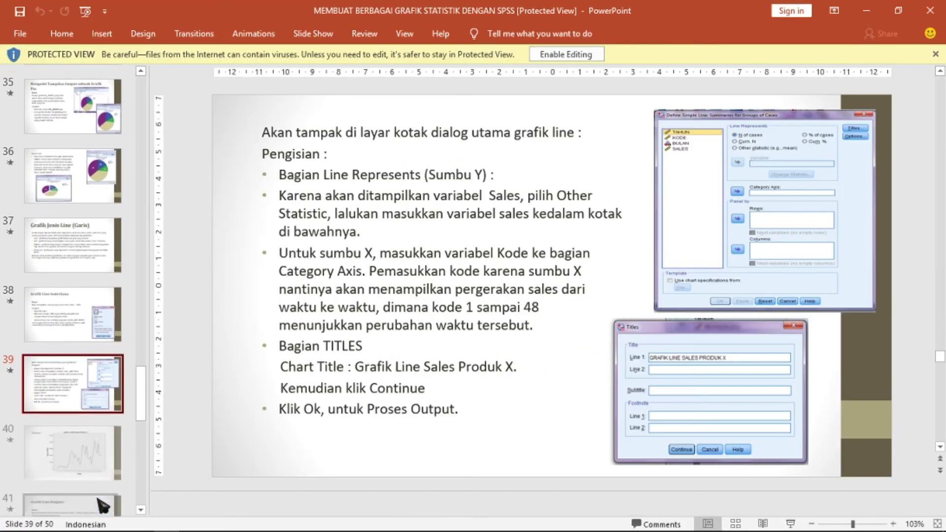
pyautogui.press('Down')
pyautogui.press('Down')
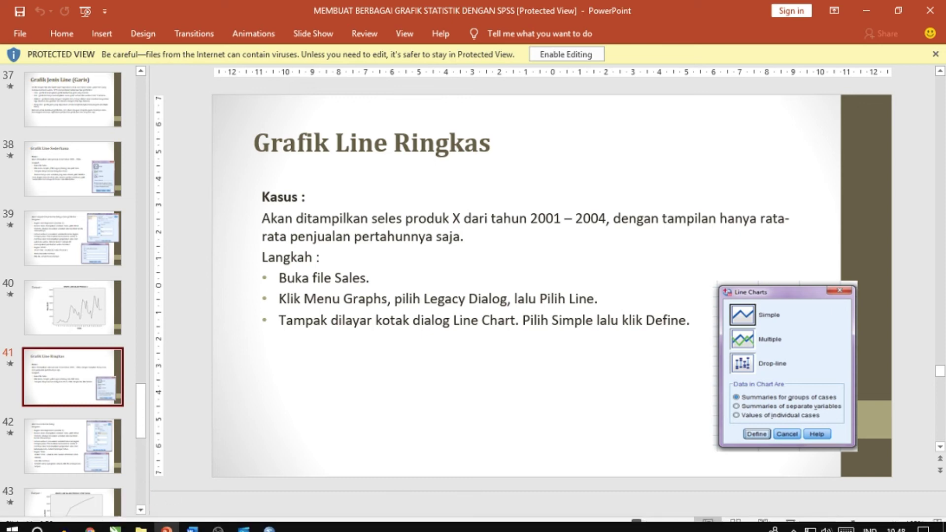
# Switch to SALES.sav in SPSS, start a simple line chart using summaries for groups of cases, and reset its previous definition.
pyautogui.moveTo(269, 521)
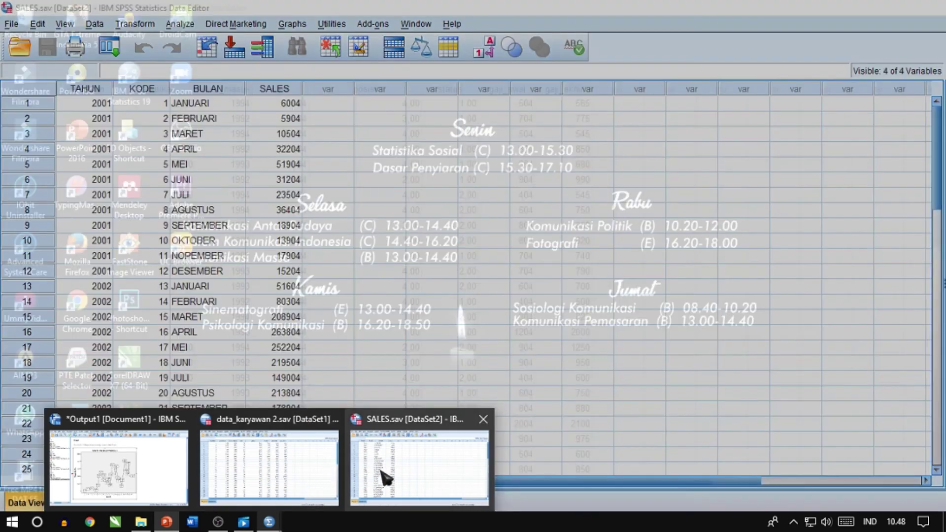
pyautogui.click(380, 476)
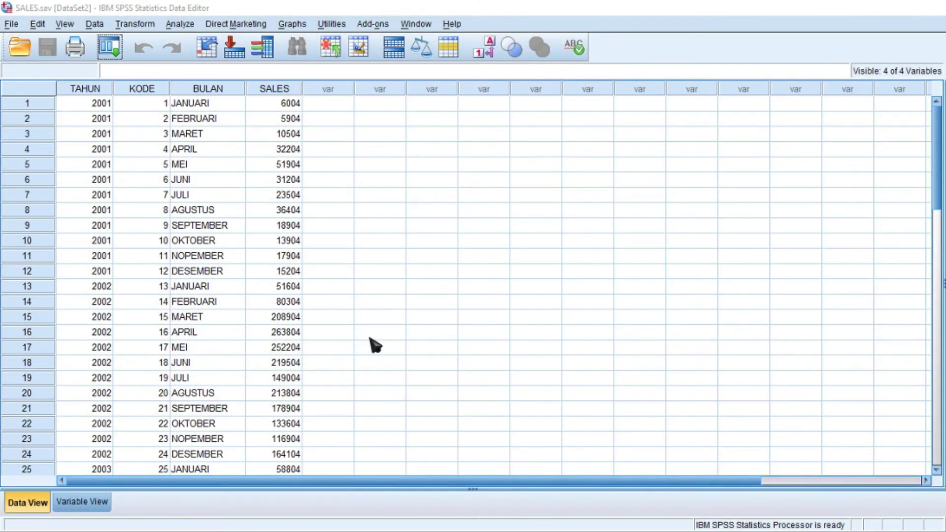
pyautogui.click(293, 23)
pyautogui.moveTo(321, 79)
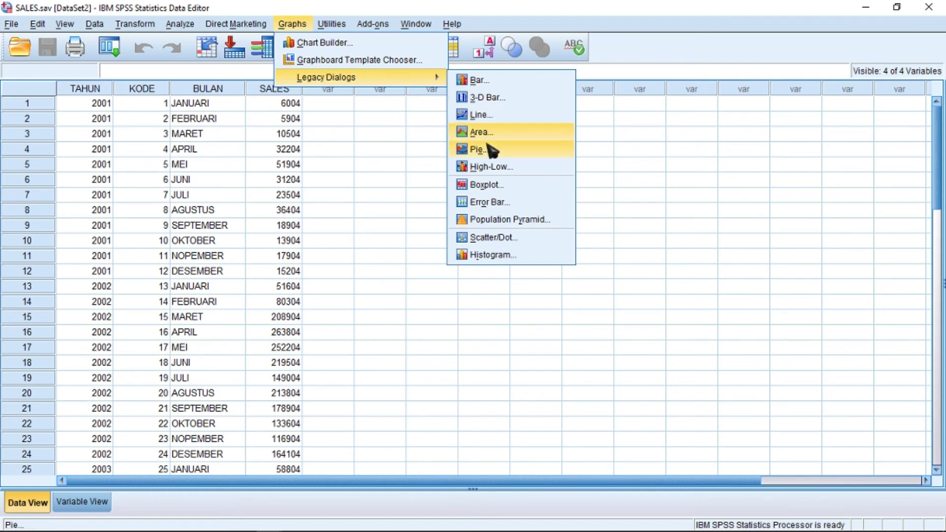
pyautogui.click(488, 117)
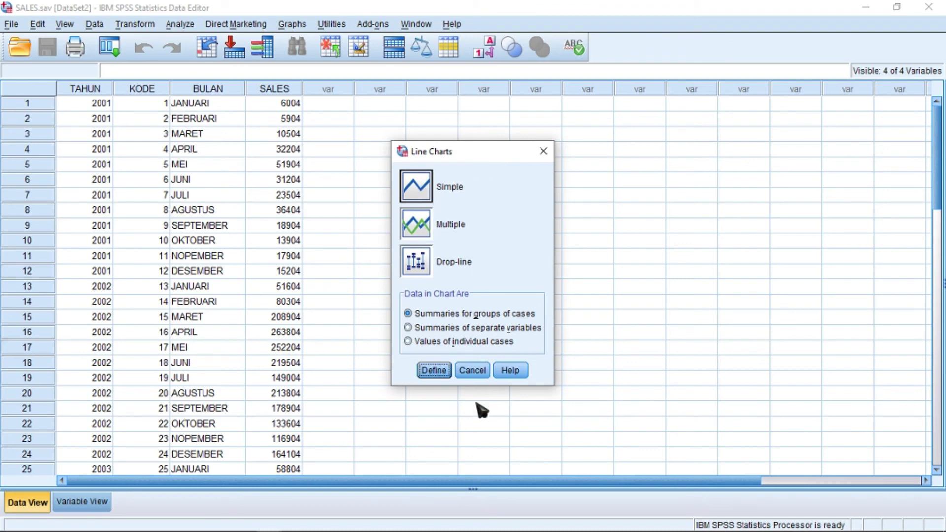
pyautogui.click(440, 377)
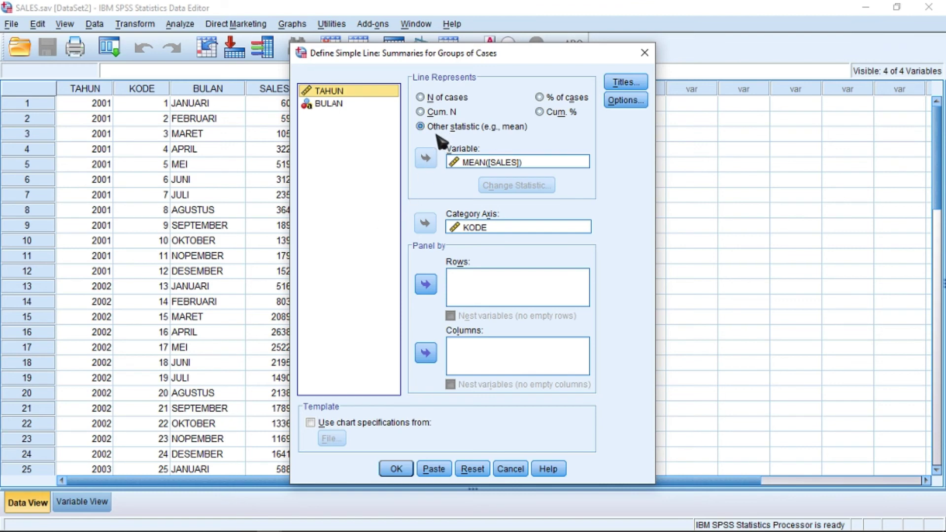
pyautogui.click(468, 470)
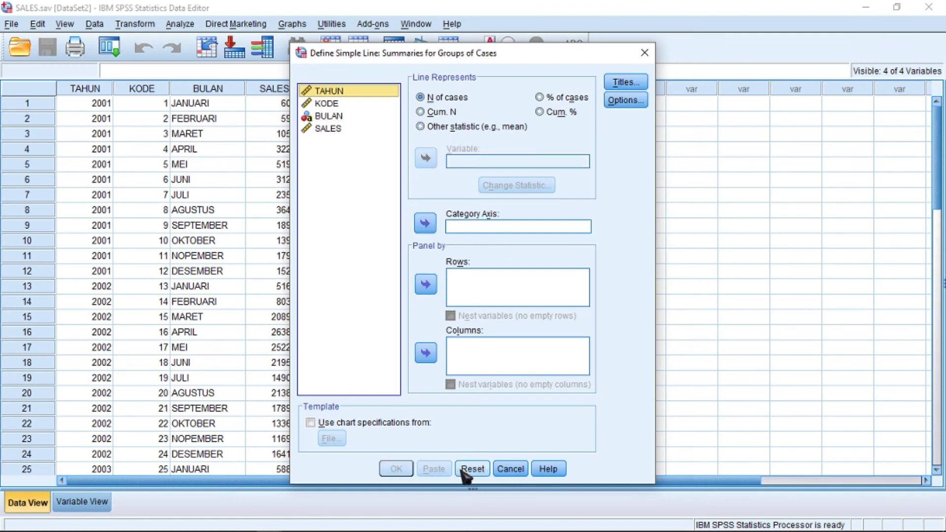
# Make the line represent the mean of SALES and use TAHUN as the category axis.
pyautogui.click(421, 127)
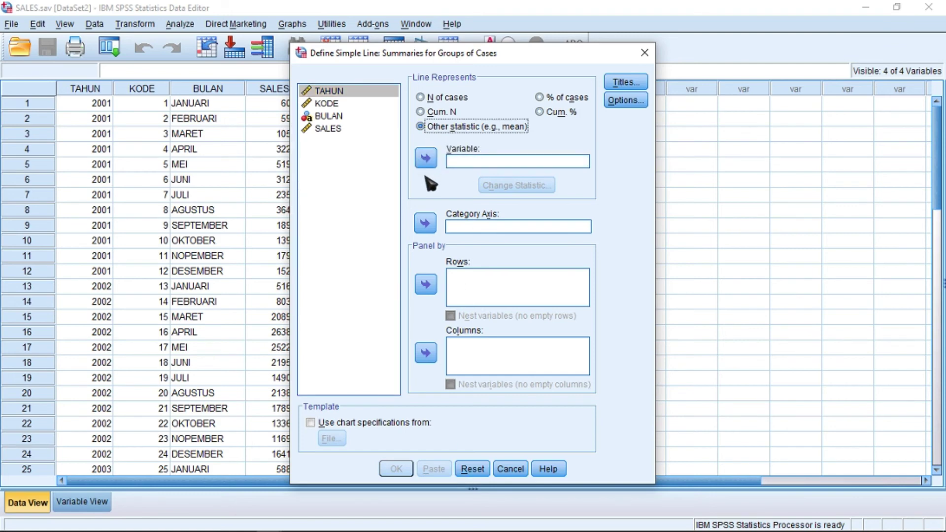
pyautogui.click(327, 132)
pyautogui.moveTo(326, 130); pyautogui.dragTo(469, 164)
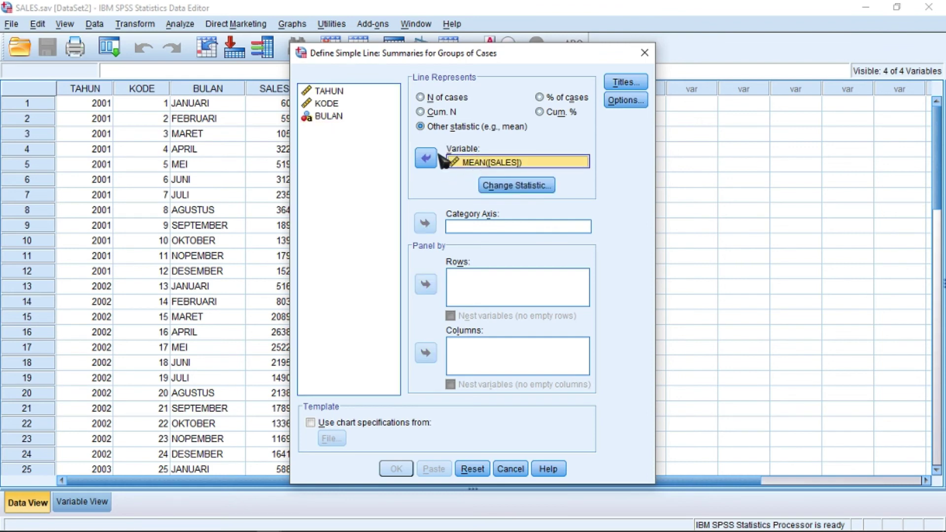
pyautogui.moveTo(329, 94); pyautogui.dragTo(462, 229)
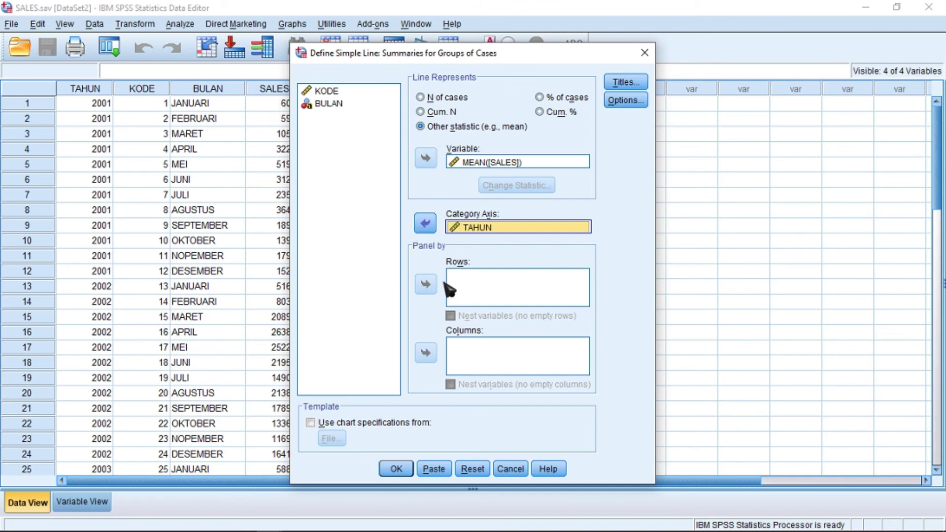
# Title the line chart "GRAFIK LINE SALES PRODUK X PER TAHUN" and generate it.
pyautogui.click(626, 83)
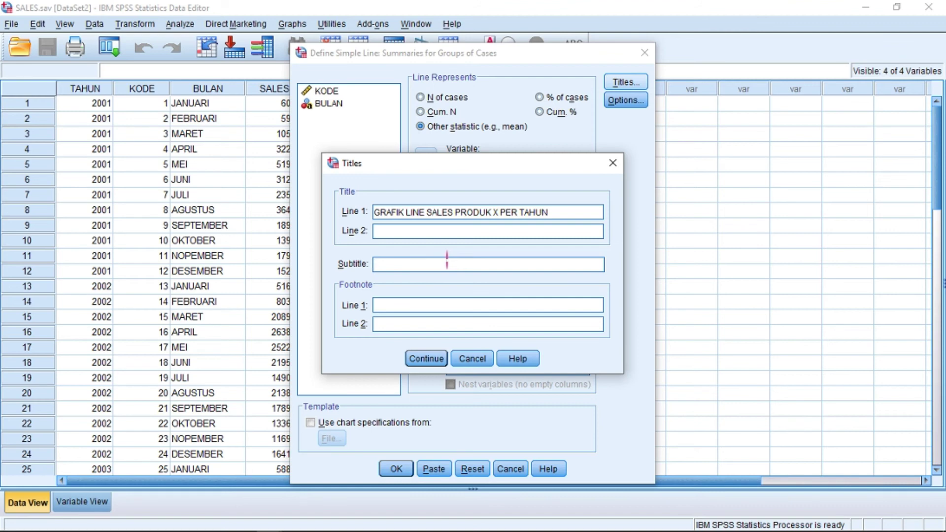
pyautogui.click(427, 357)
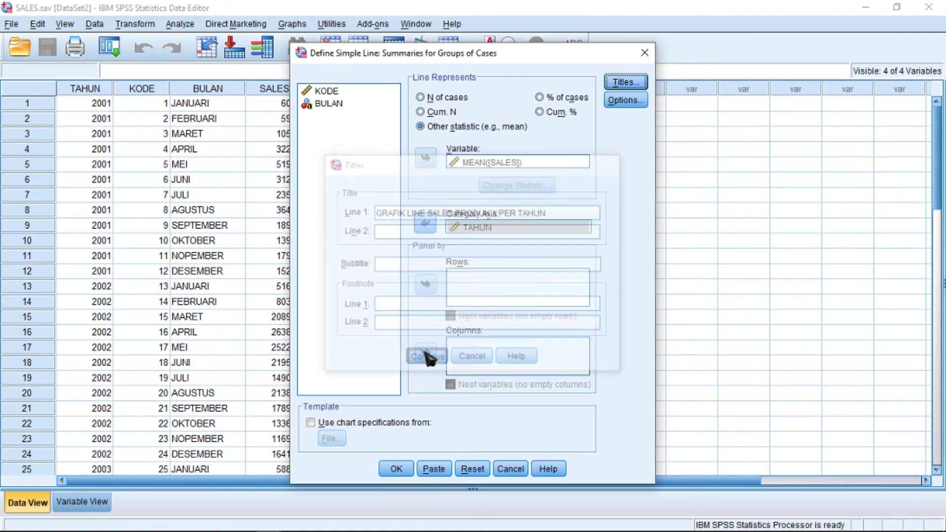
pyautogui.click(398, 469)
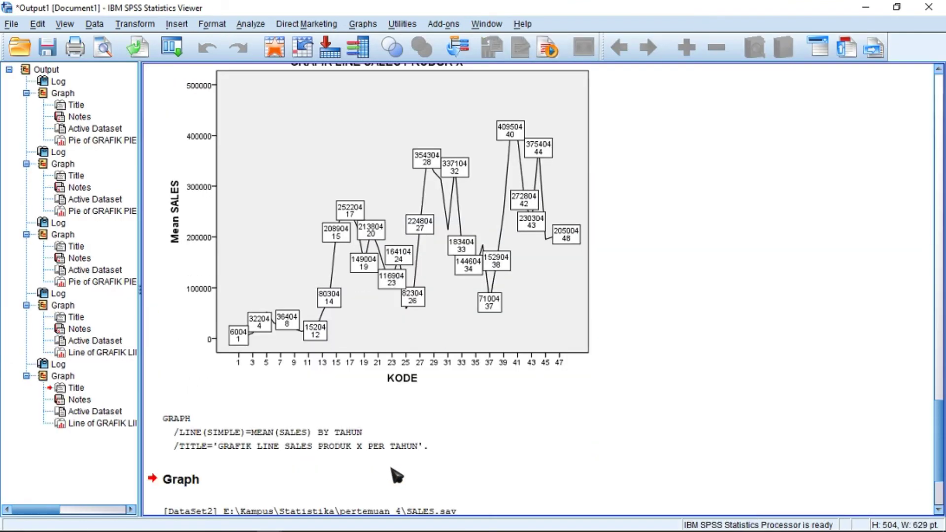
# Open the line chart "GRAFIK LINE SALES PRODUK X PER TAHUN" for editing and show SALES values as data labels.
pyautogui.click(374, 456)
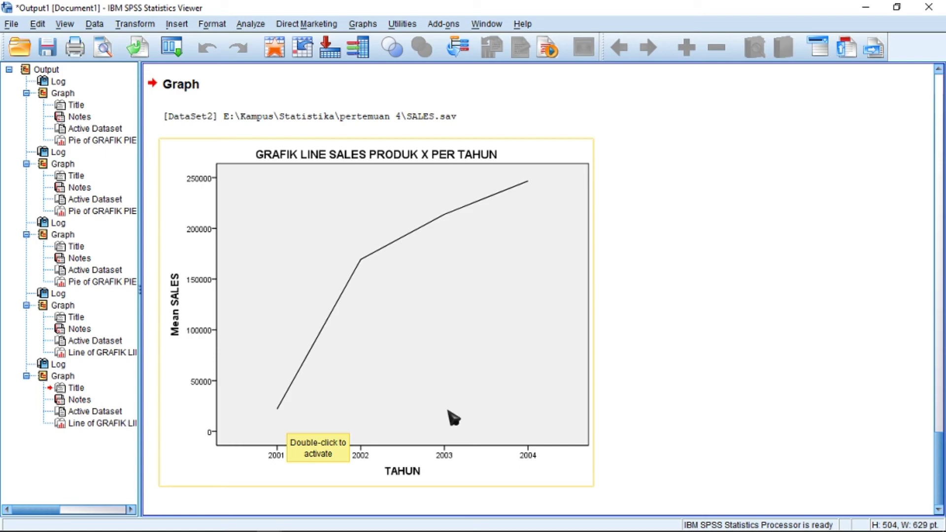
pyautogui.doubleClick(432, 322)
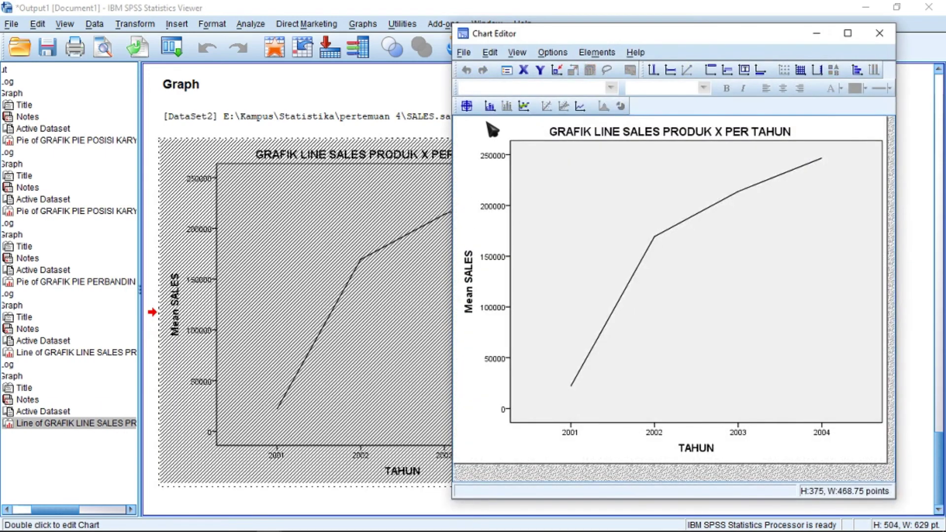
pyautogui.click(491, 111)
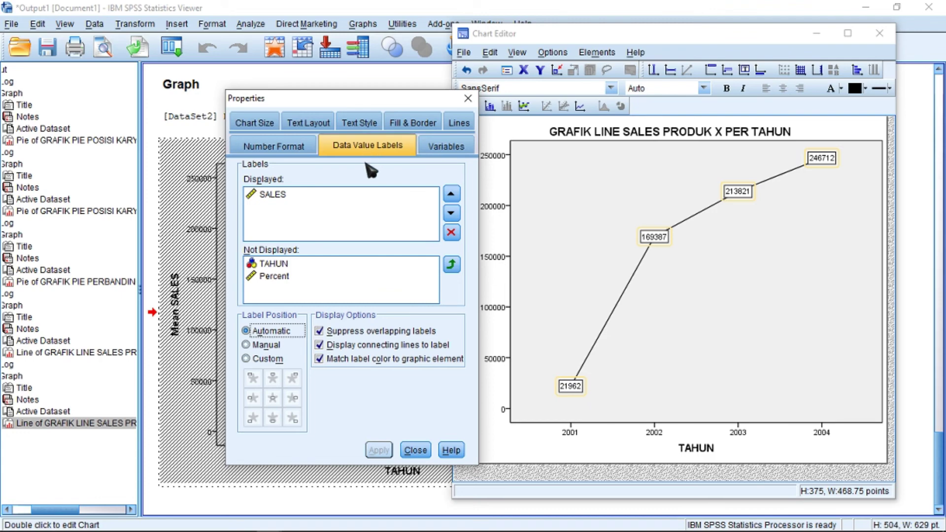
pyautogui.click(416, 450)
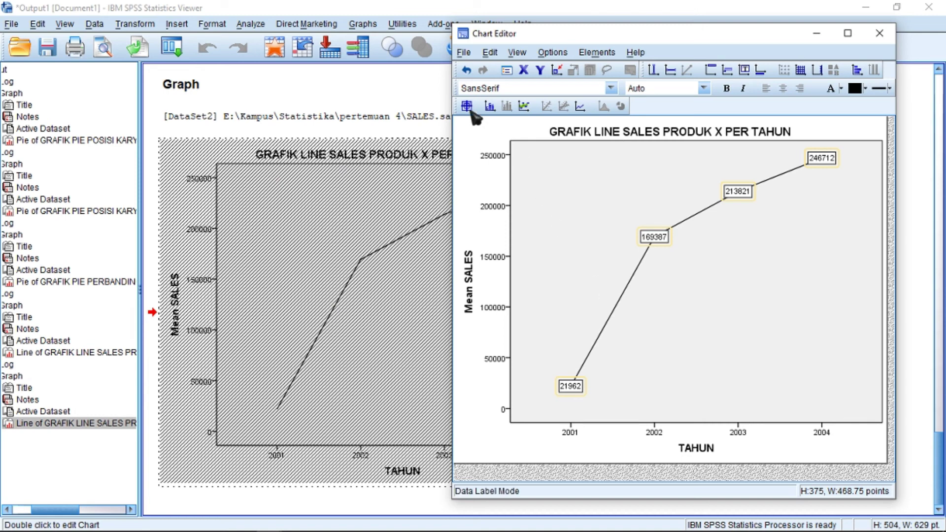
# Hide and reshow the yearly line chart's data labels, add TAHUN alongside SALES, and close the Chart Editor.
pyautogui.click(491, 107)
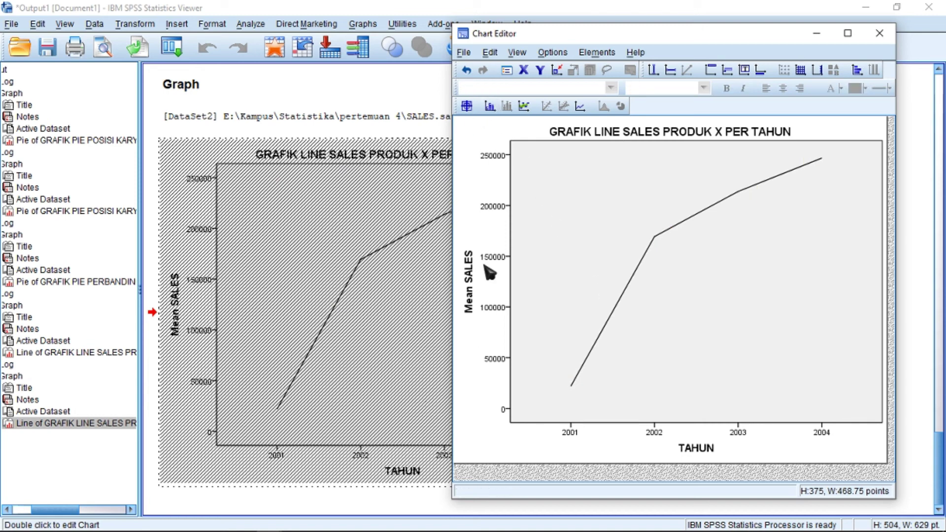
pyautogui.click(490, 107)
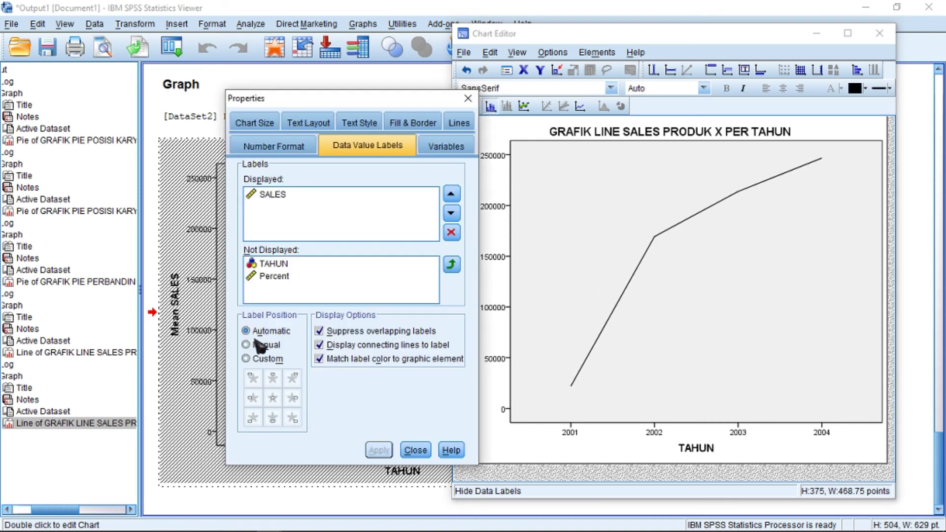
pyautogui.click(284, 266)
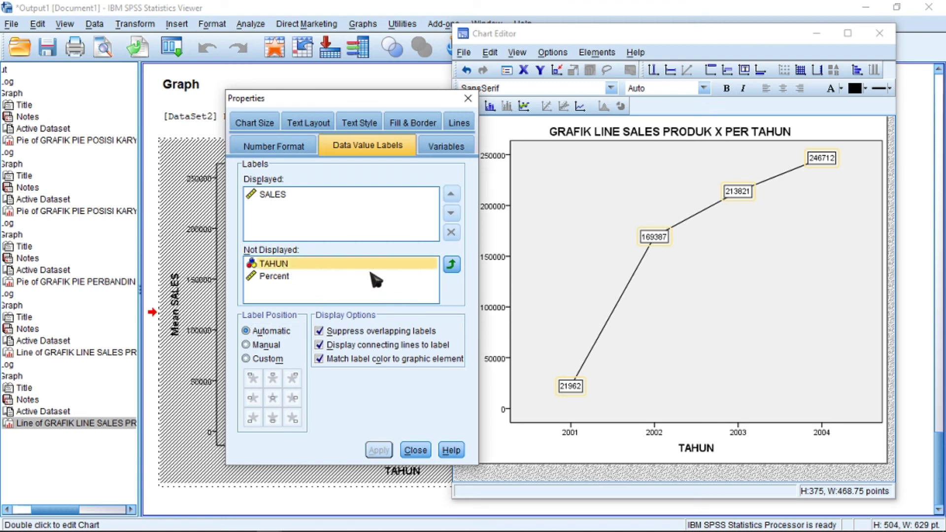
pyautogui.click(451, 265)
pyautogui.click(377, 450)
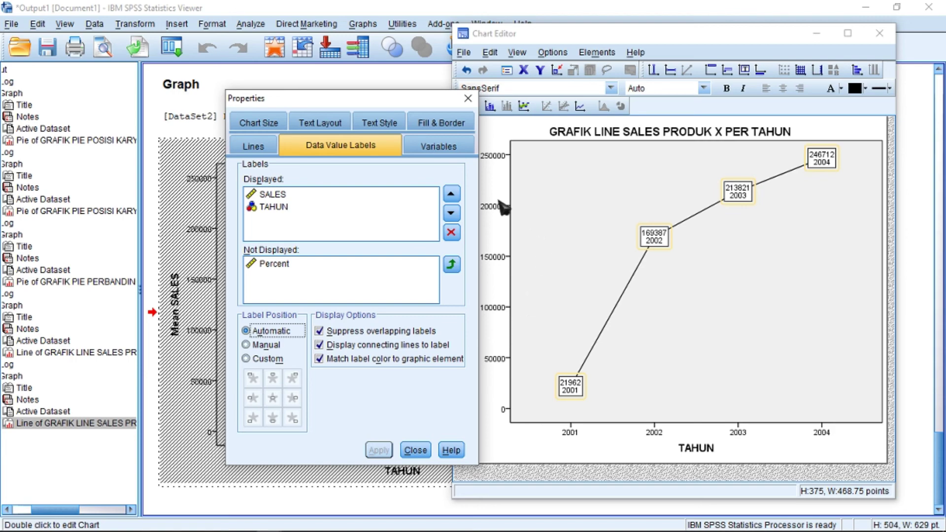
pyautogui.click(468, 98)
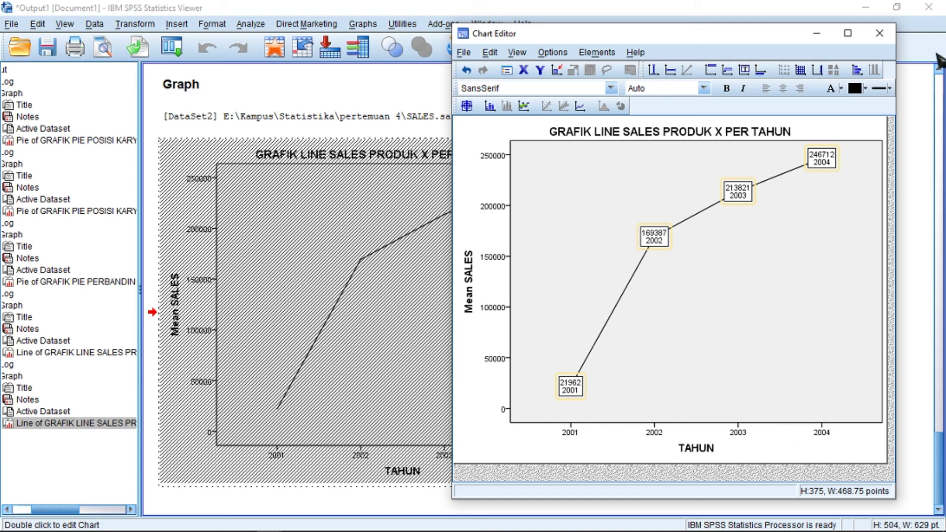
pyautogui.click(880, 33)
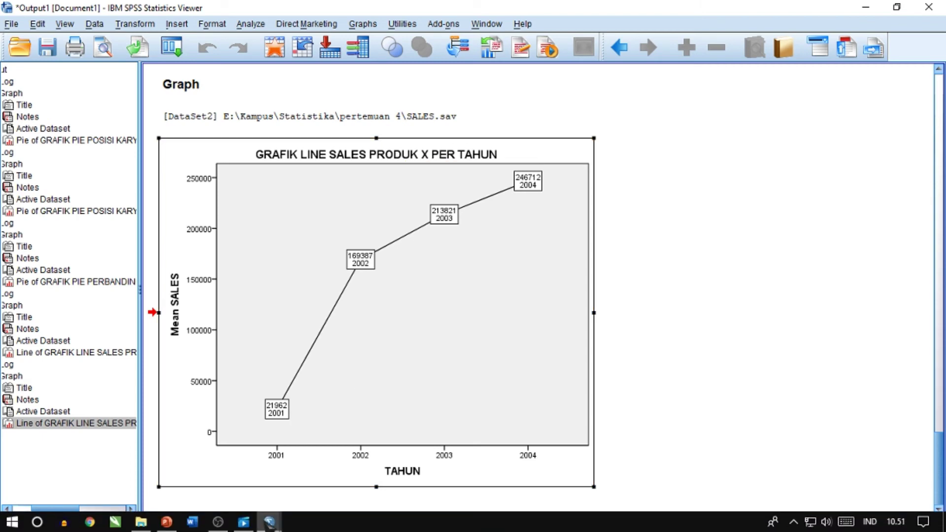
# Return to the PowerPoint instructions and review slides 42 to 44, up to the "Grafik Line Panel" case.
pyautogui.click(166, 522)
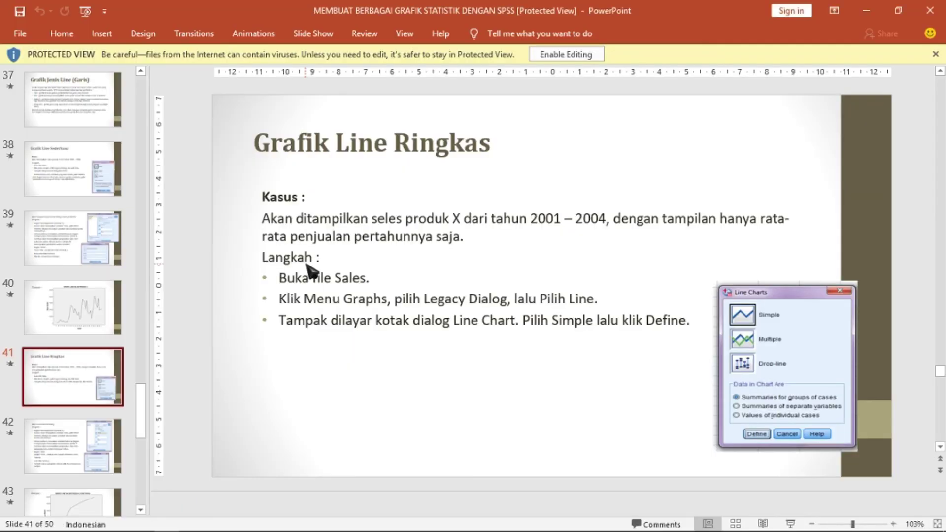
pyautogui.scroll(-1, 310, 270)
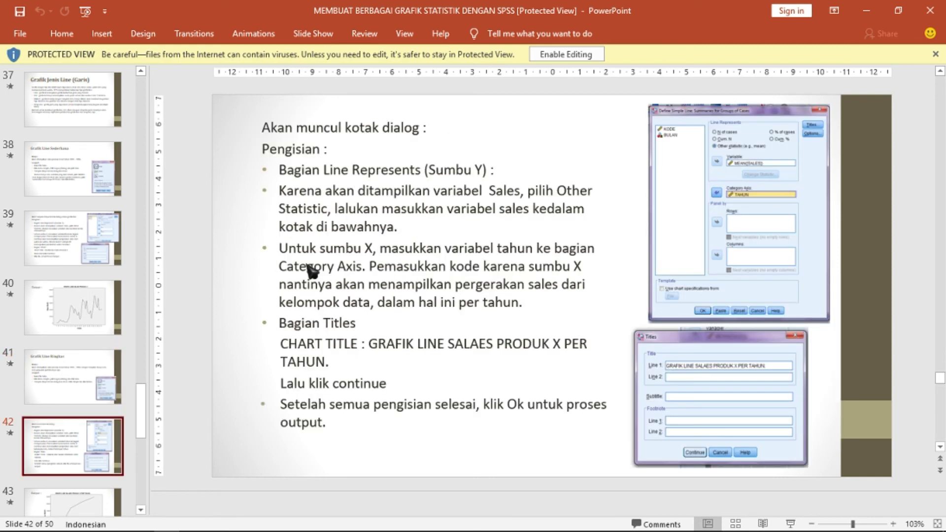
pyautogui.scroll(-1, 309, 270)
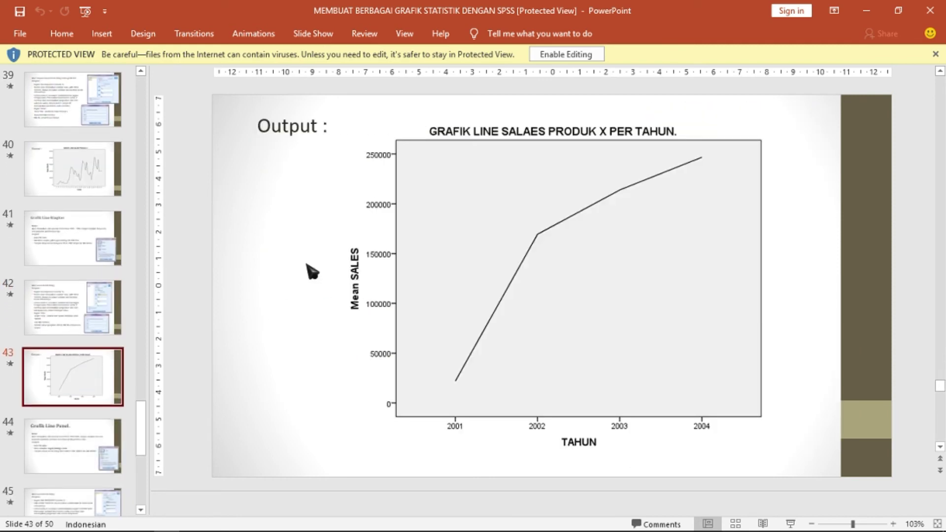
pyautogui.scroll(-1, 310, 270)
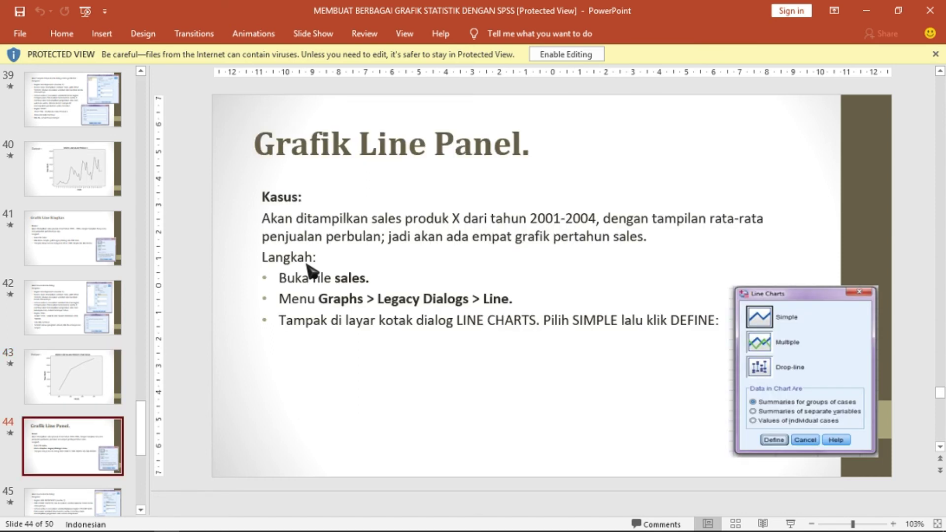
# Return to SALES.sav in SPSS, open a new simple line chart definition for groups of cases, and clear its earlier settings.
pyautogui.moveTo(273, 531)
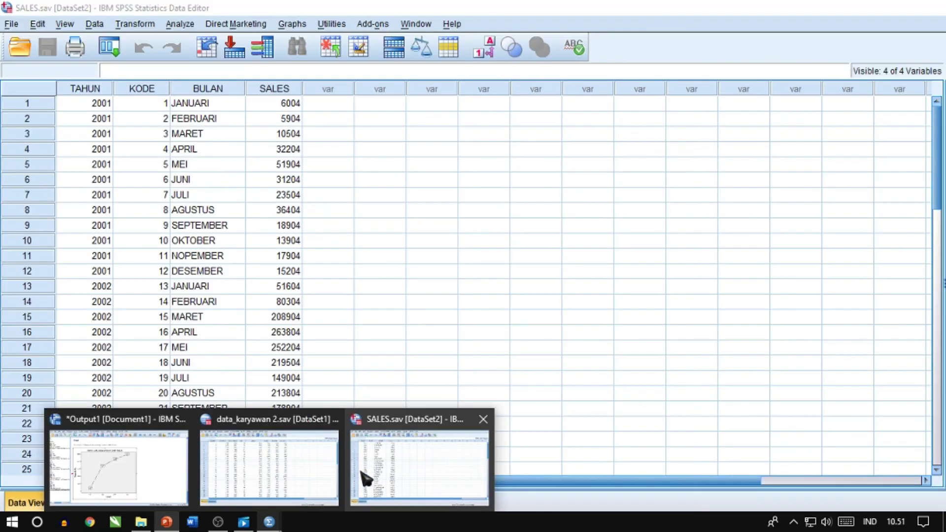
pyautogui.click(365, 478)
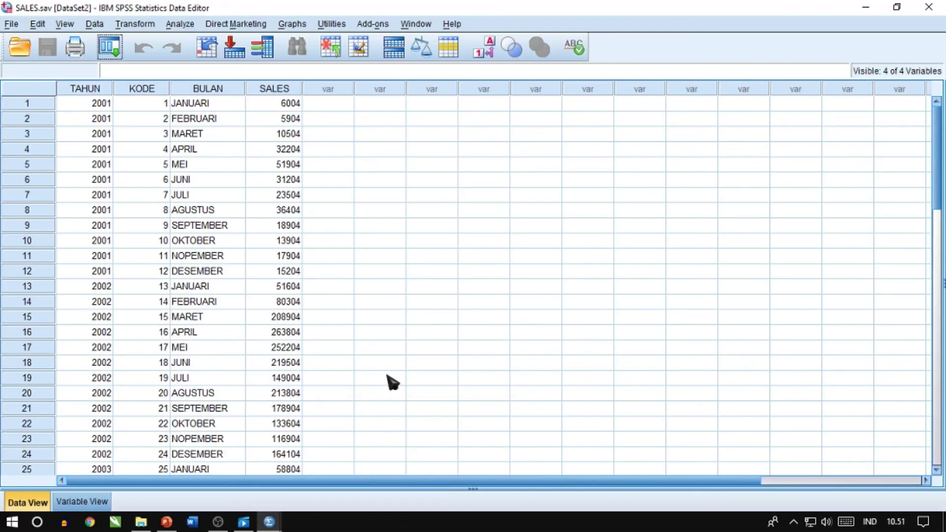
pyautogui.click(306, 25)
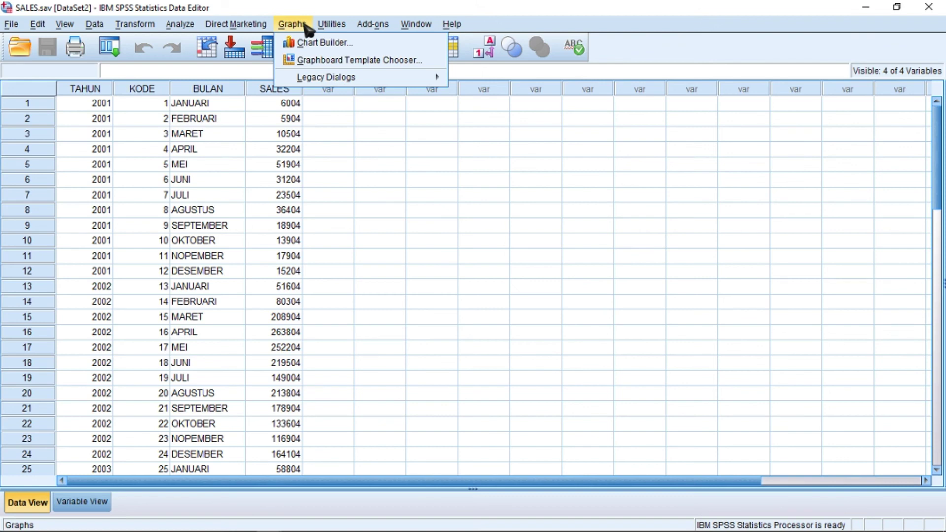
pyautogui.moveTo(348, 82)
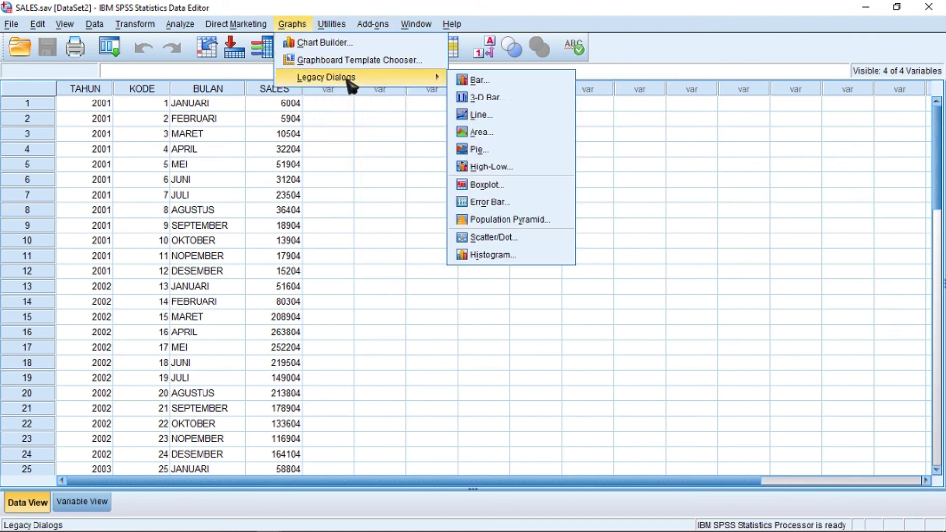
pyautogui.click(499, 119)
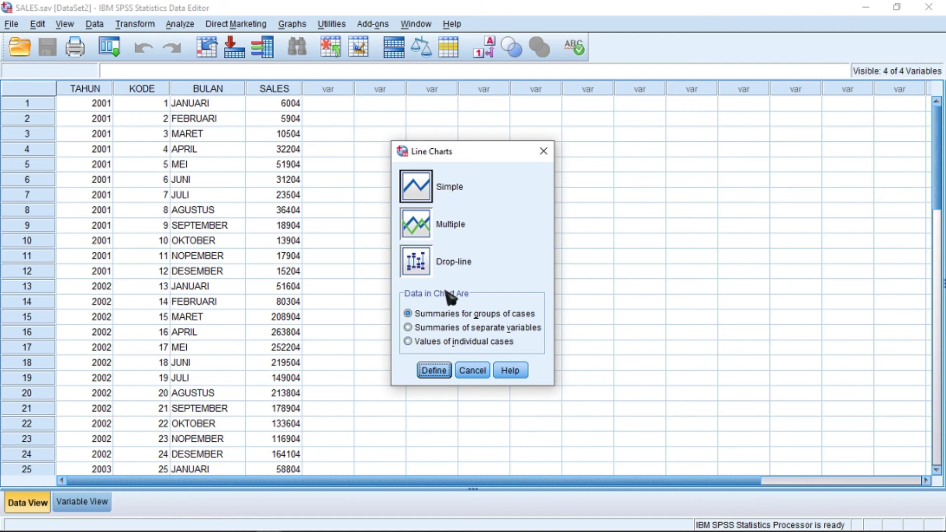
pyautogui.click(435, 369)
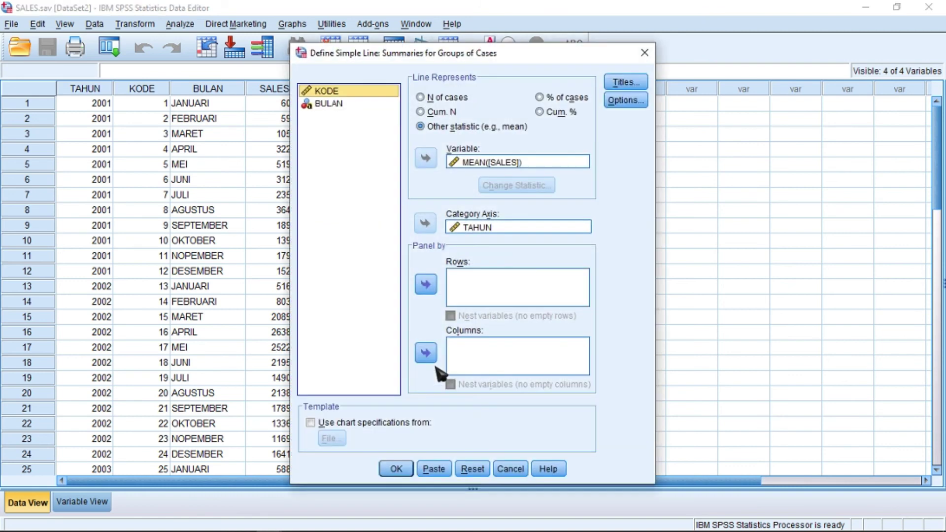
pyautogui.click(472, 467)
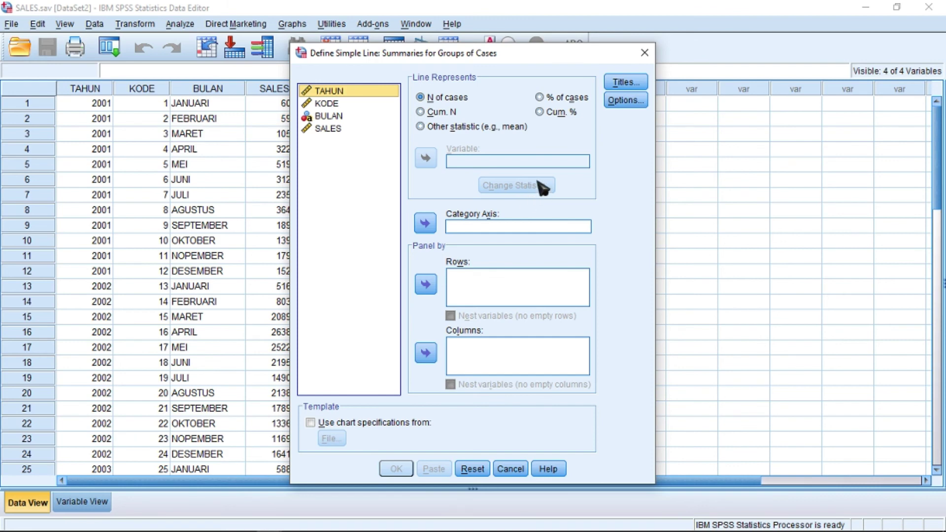
# Define the line as mean SALES with BULAN on the category axis and TAHUN as the row panel variable.
pyautogui.click(421, 127)
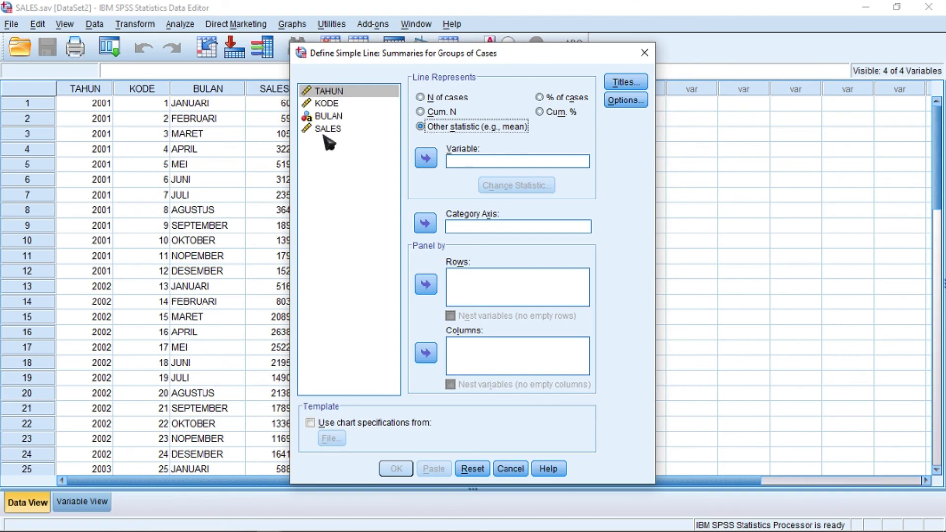
pyautogui.moveTo(328, 128); pyautogui.dragTo(489, 161)
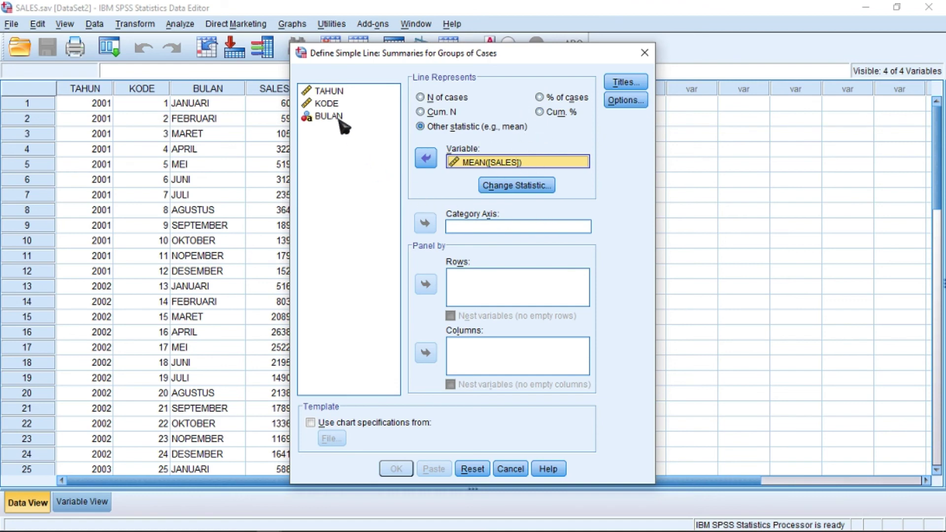
pyautogui.moveTo(337, 118); pyautogui.dragTo(482, 228)
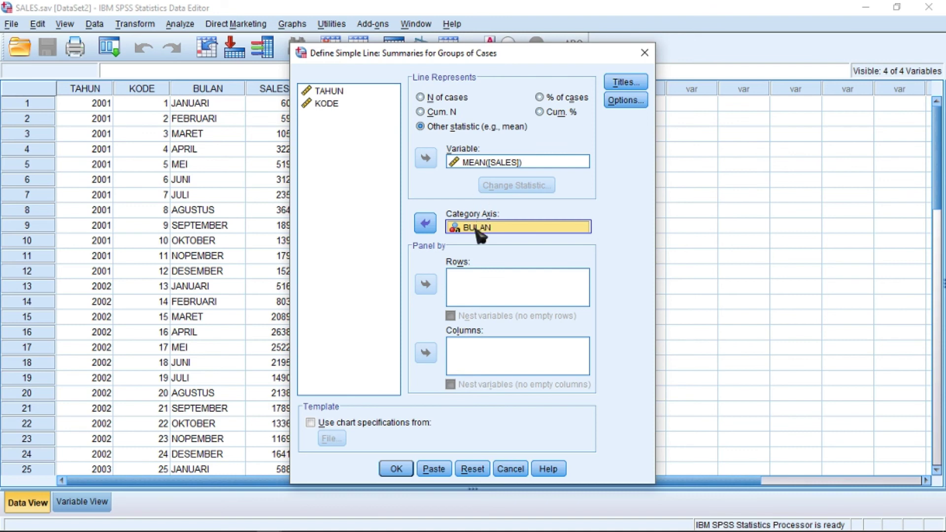
pyautogui.click(477, 227)
pyautogui.click(327, 91)
pyautogui.moveTo(330, 93); pyautogui.dragTo(464, 288)
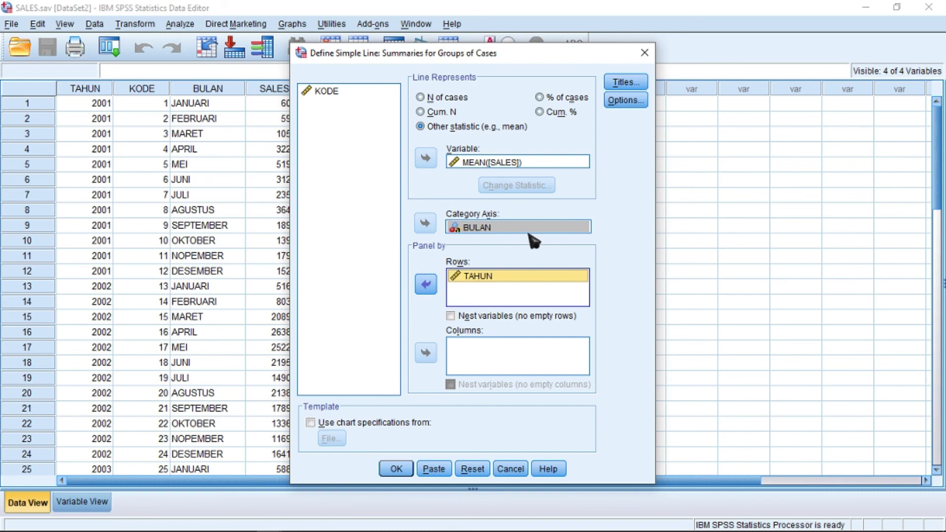
pyautogui.click(535, 278)
# Title the chart "GRAFIK LINE SALES PRODUK X PER BULAN" with subtitle "UNTUK SETIAP TAHUN" and generate it.
pyautogui.click(623, 83)
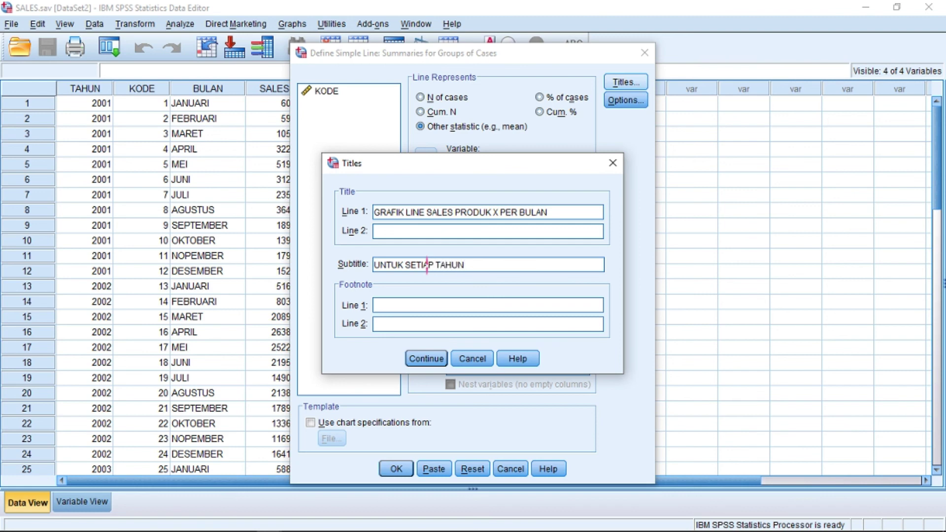
pyautogui.click(427, 358)
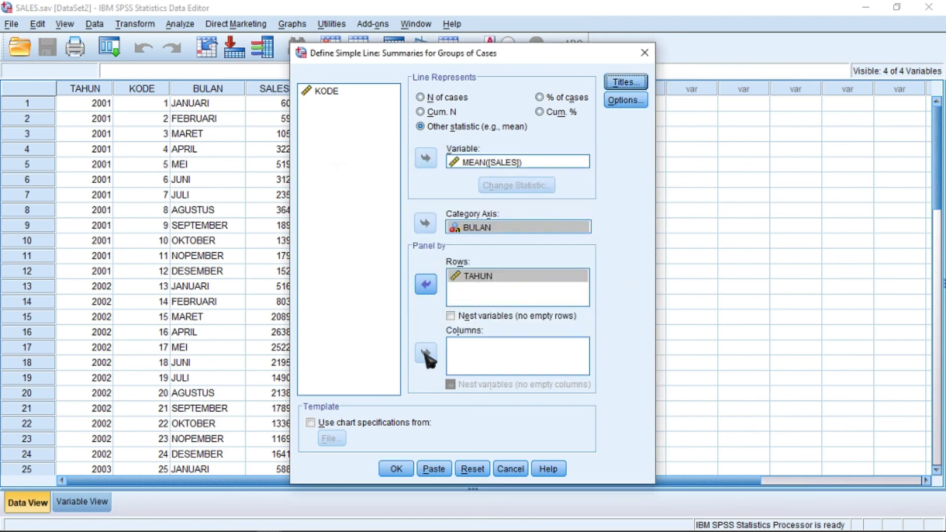
pyautogui.click(394, 469)
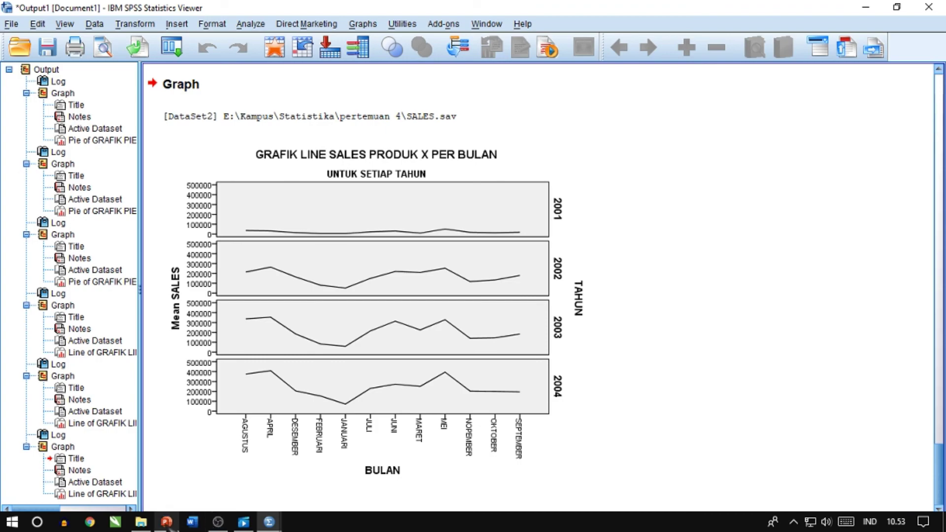
# Switch to the PowerPoint instructions and review slides 45 and 46 on the panel line chart's settings and output.
pyautogui.moveTo(168, 522)
pyautogui.click(207, 494)
pyautogui.scroll(-1, 229, 492)
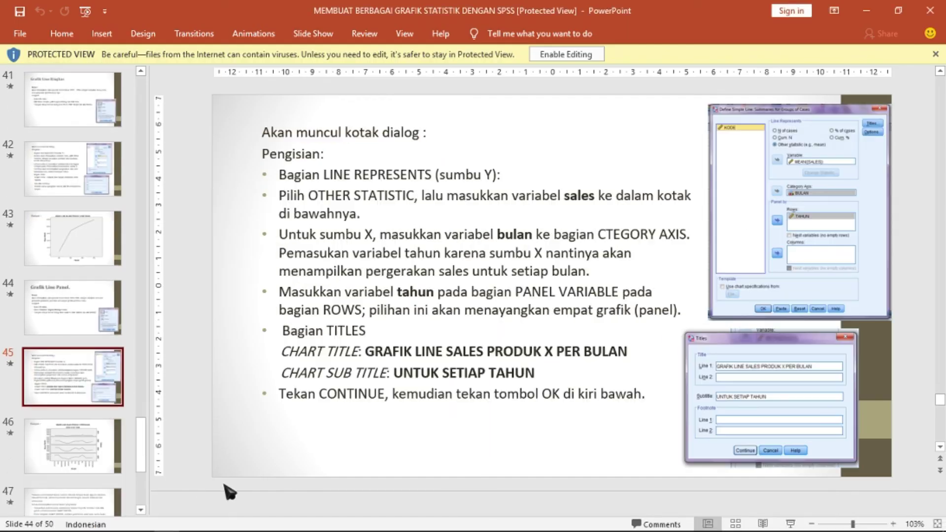
pyautogui.scroll(-1, 229, 491)
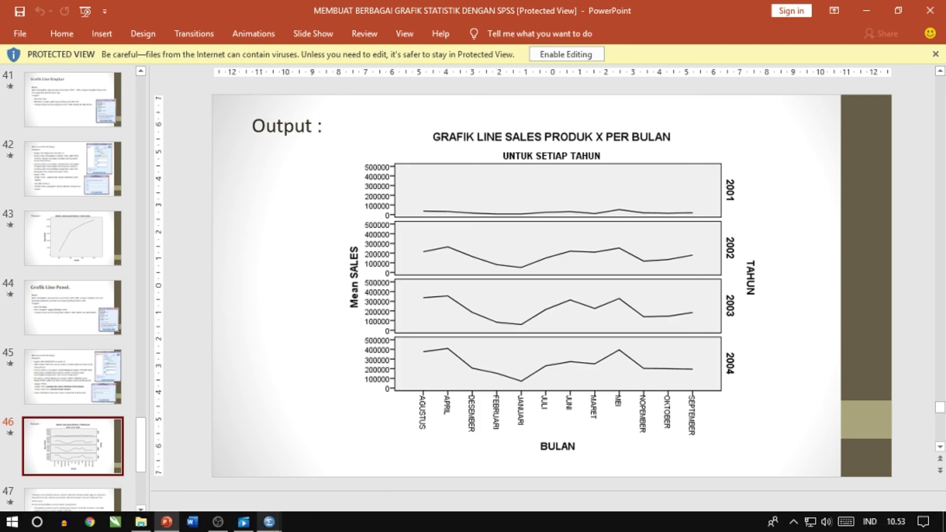
# Return to the SPSS output, show SALES data labels on the panel line chart, and close the Chart Editor.
pyautogui.moveTo(269, 522)
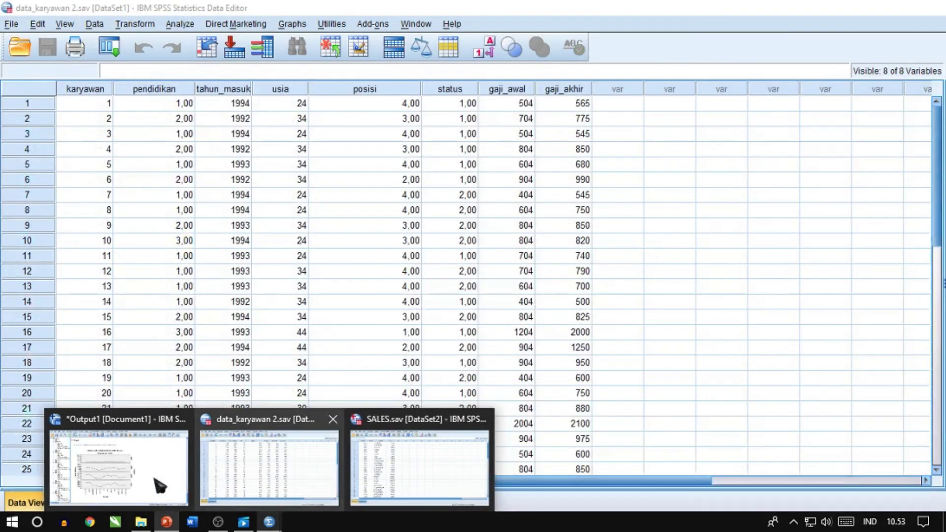
pyautogui.click(159, 487)
pyautogui.click(478, 261)
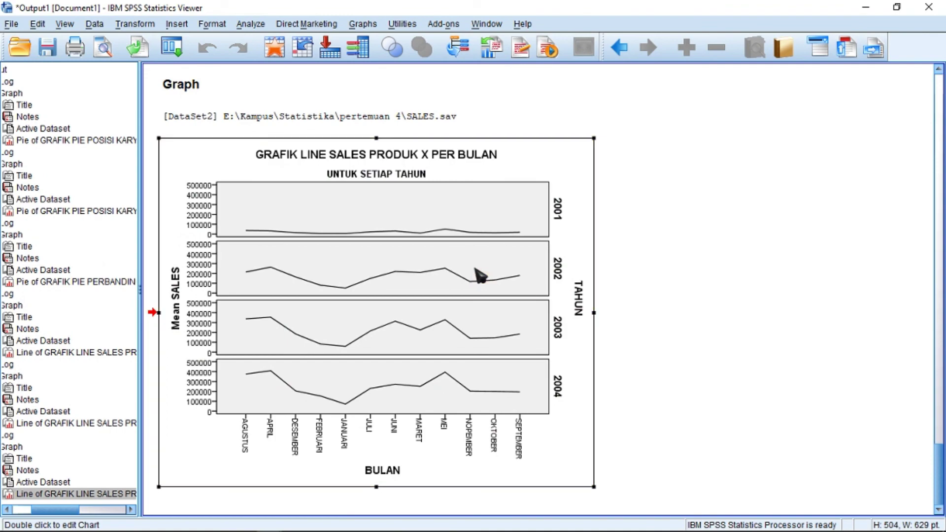
pyautogui.doubleClick(475, 269)
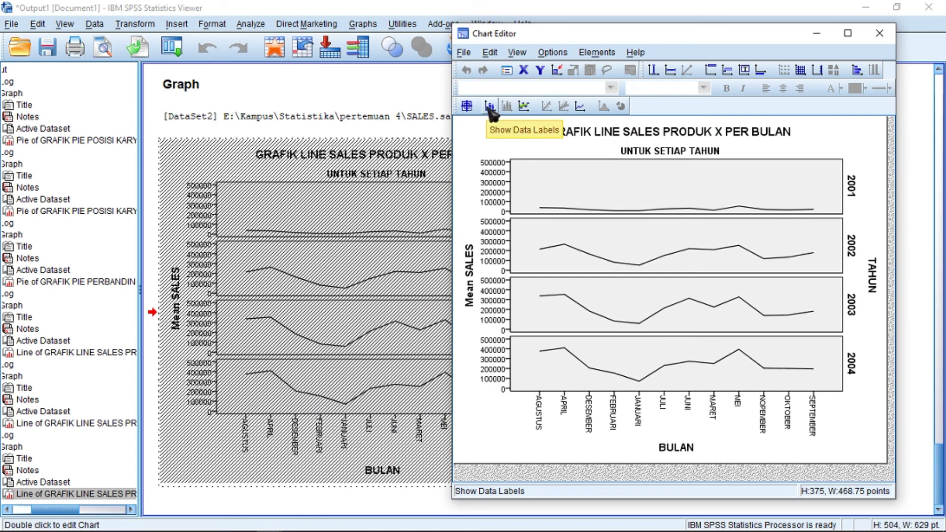
pyautogui.click(489, 107)
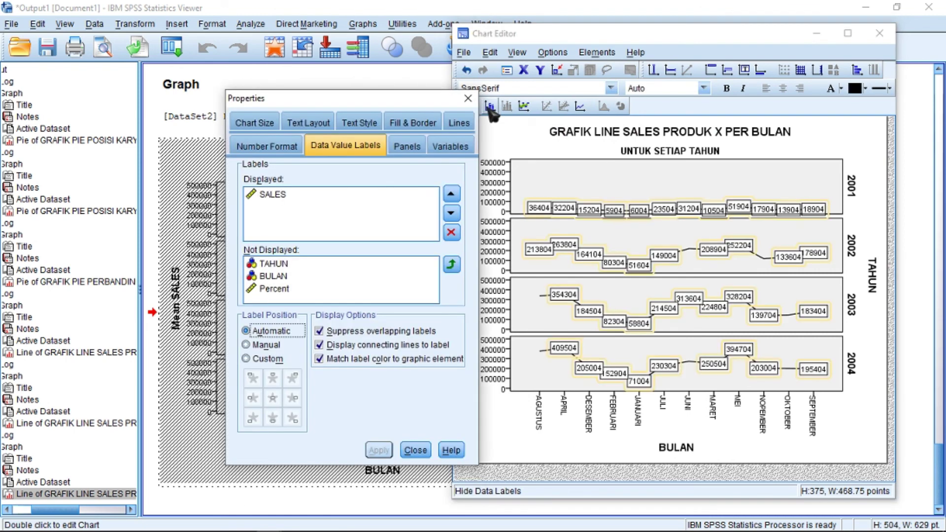
pyautogui.click(414, 450)
pyautogui.click(880, 33)
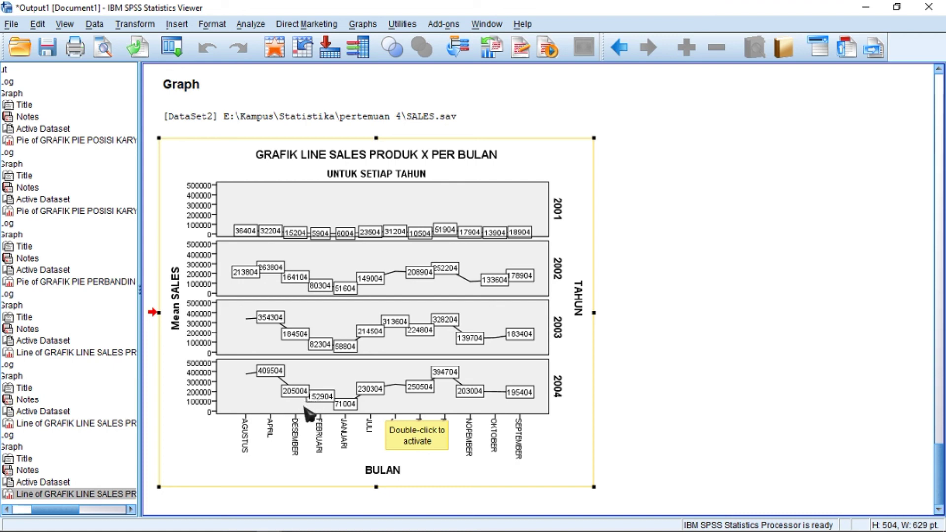
# Reopen the panel line chart for editing and move JANUARI to the start of the BULAN axis category order.
pyautogui.doubleClick(442, 300)
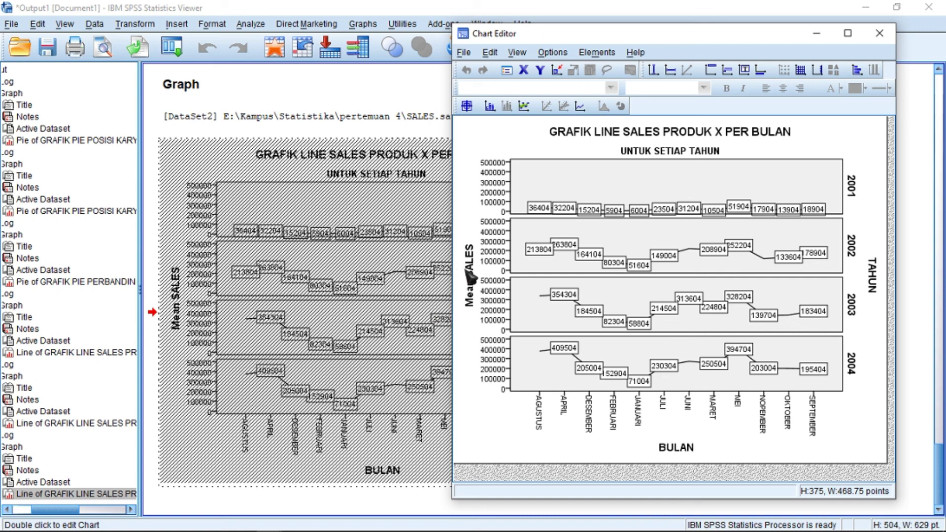
pyautogui.doubleClick(545, 416)
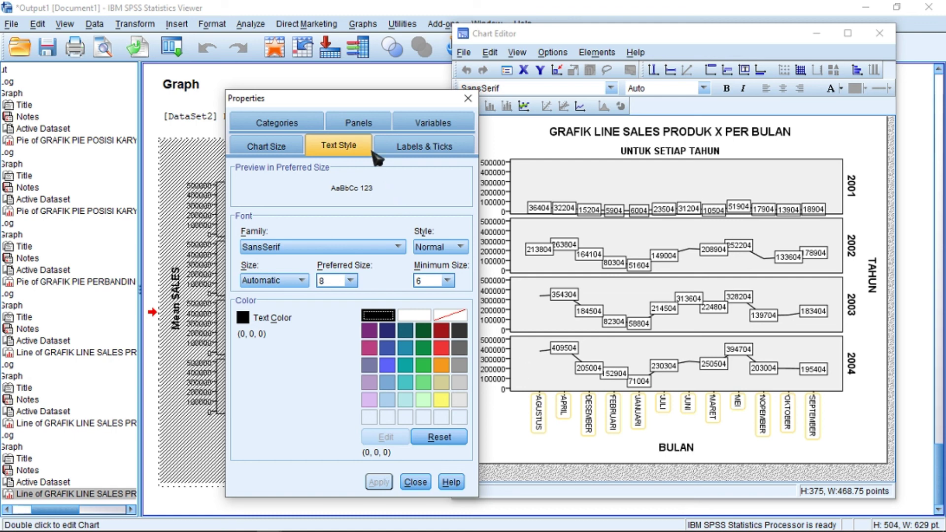
pyautogui.click(312, 124)
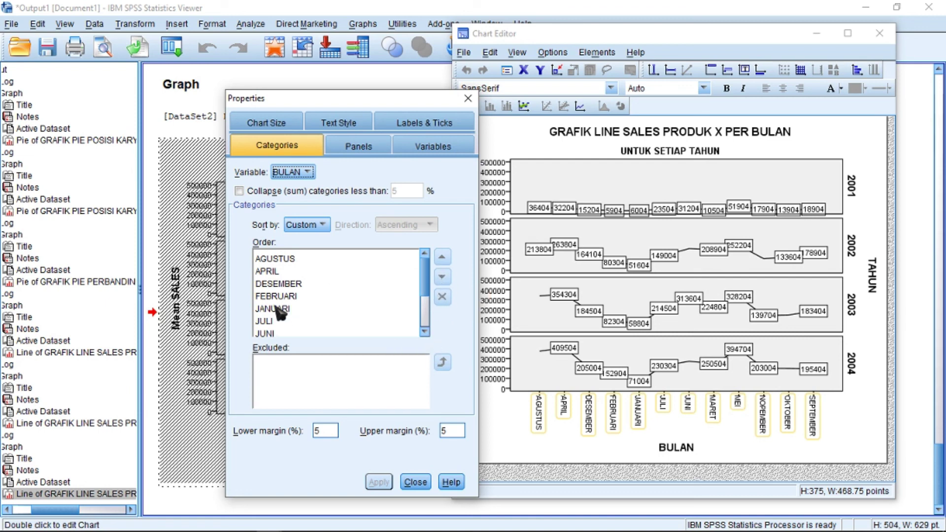
pyautogui.click(286, 310)
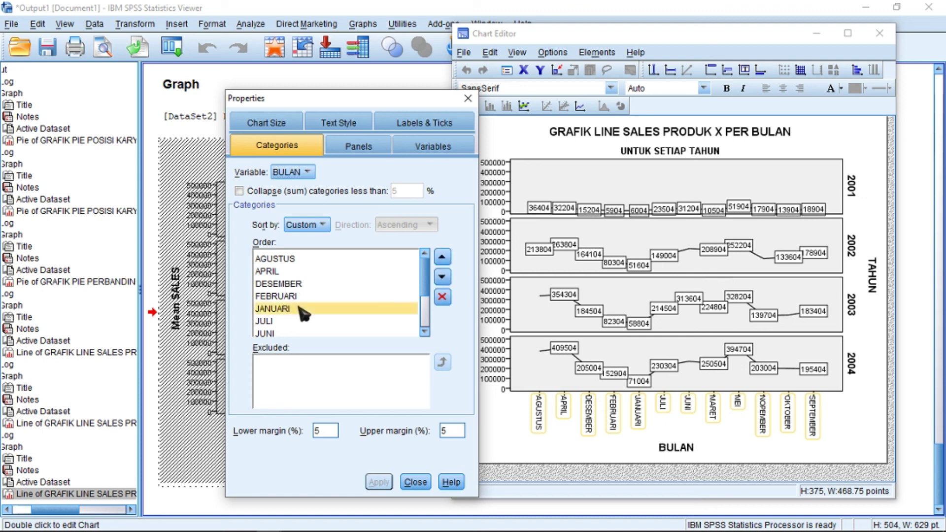
pyautogui.click(442, 257)
pyautogui.click(442, 258)
pyautogui.click(443, 257)
pyautogui.click(442, 257)
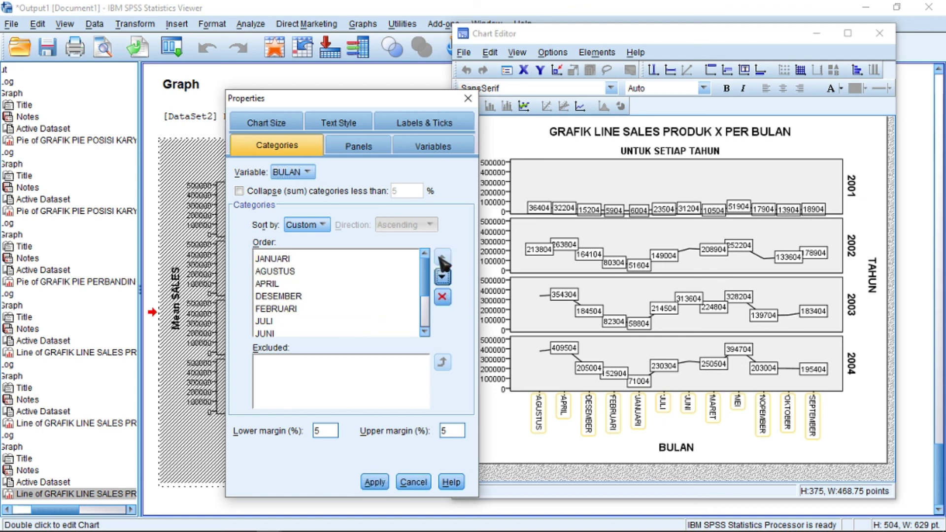
# Move FEBRUARI up the BULAN category order to directly below JANUARI.
pyautogui.click(292, 309)
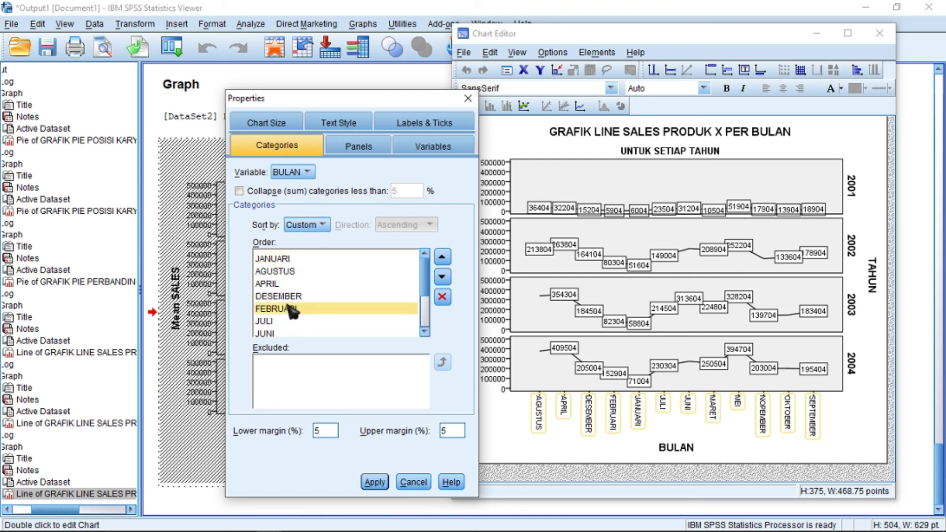
pyautogui.click(444, 260)
pyautogui.click(442, 257)
pyautogui.click(442, 258)
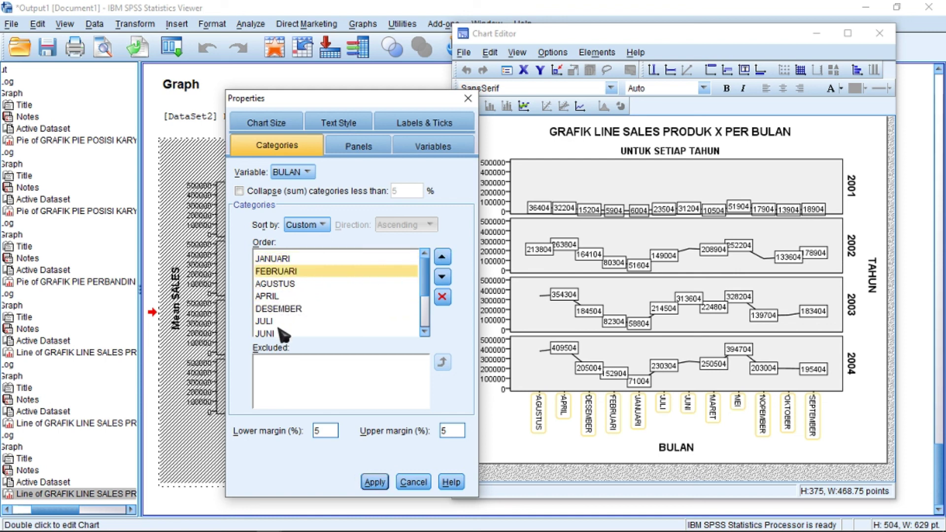
# Move MARET to third place in the BULAN category order, directly below FEBRUARI.
pyautogui.scroll(-2, 287, 323)
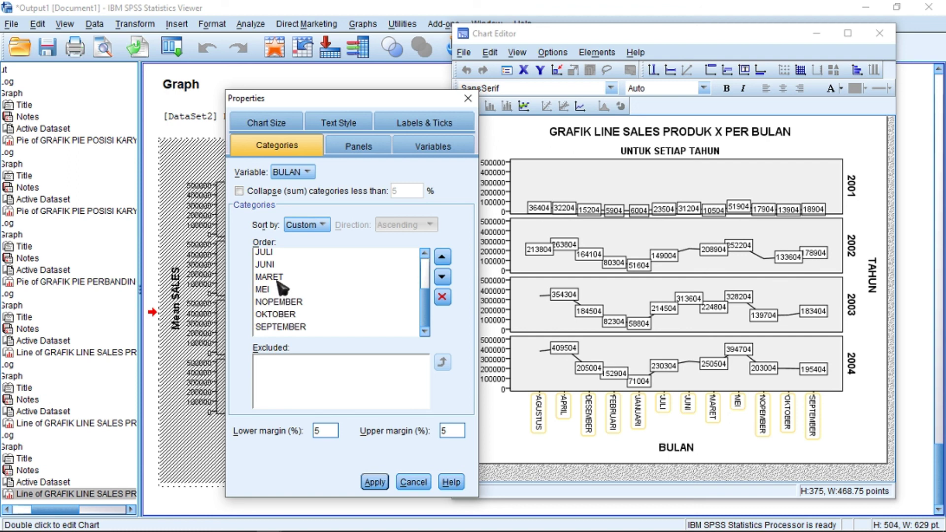
pyautogui.click(279, 277)
pyautogui.click(442, 257)
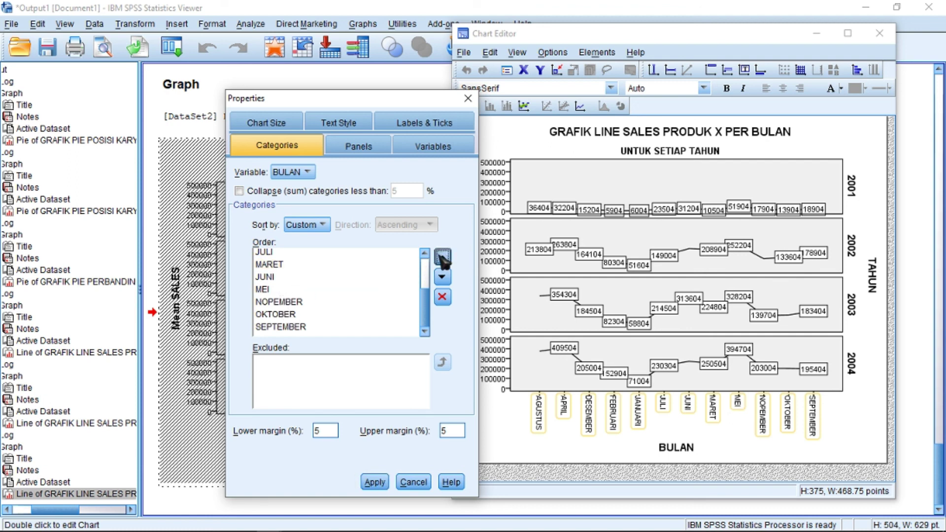
pyautogui.click(442, 257)
pyautogui.click(442, 257)
pyautogui.click(442, 257)
pyautogui.click(442, 257)
pyautogui.click(442, 257)
pyautogui.click(442, 257)
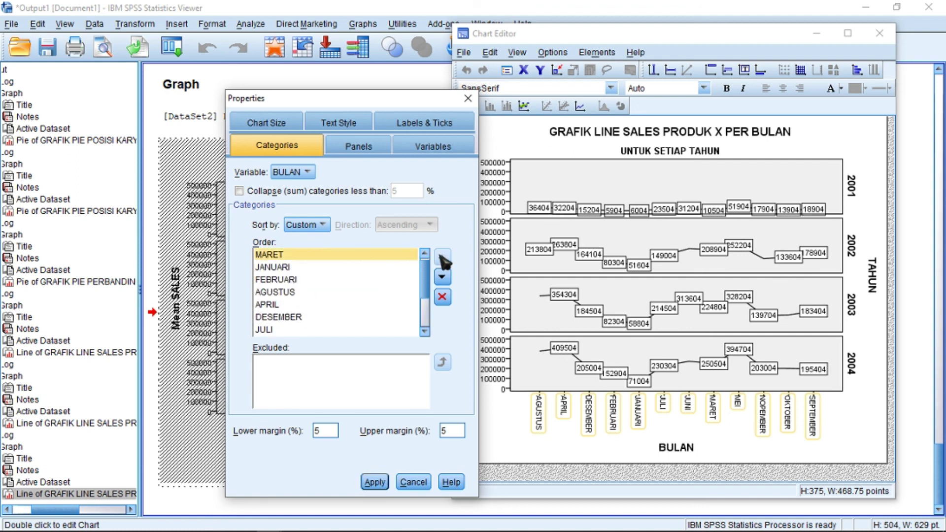
pyautogui.click(442, 277)
pyautogui.click(442, 276)
pyautogui.click(442, 276)
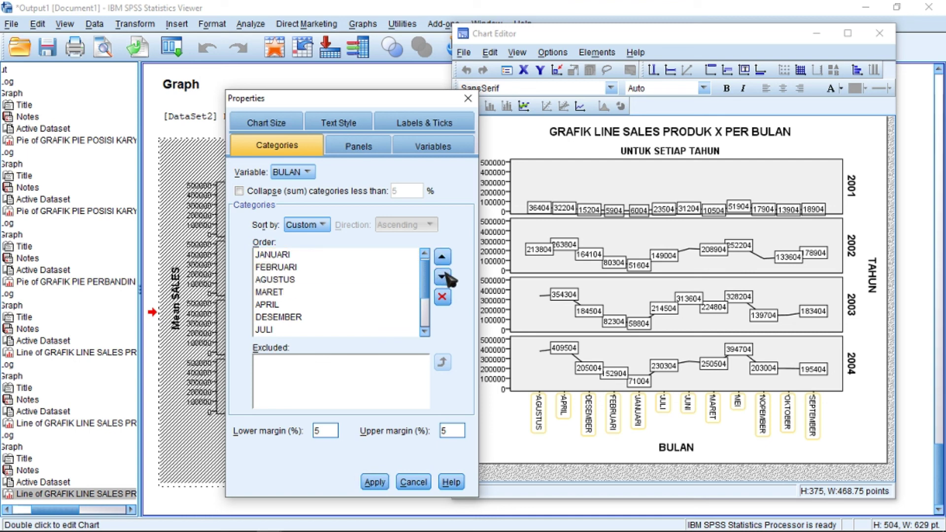
pyautogui.click(442, 257)
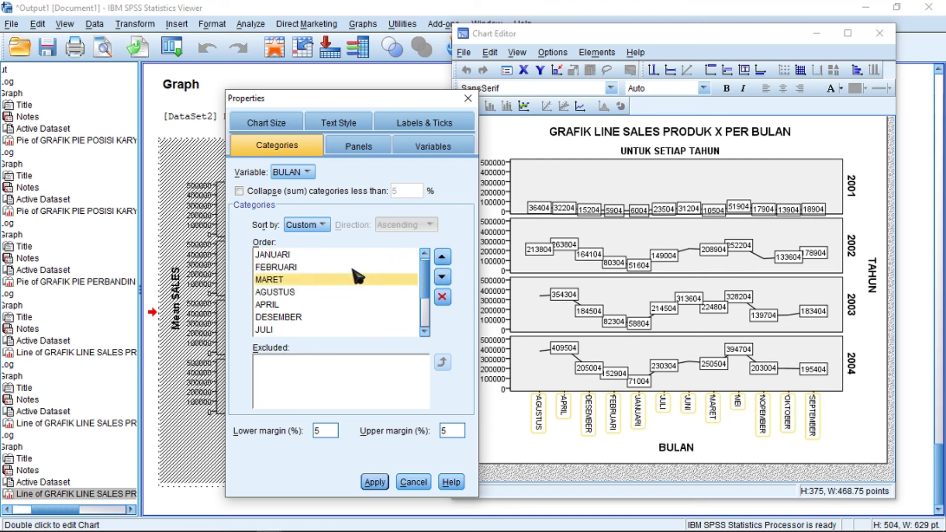
# Move APRIL and MEI up the BULAN category order so they follow MARET in calendar sequence.
pyautogui.click(276, 304)
pyautogui.click(442, 258)
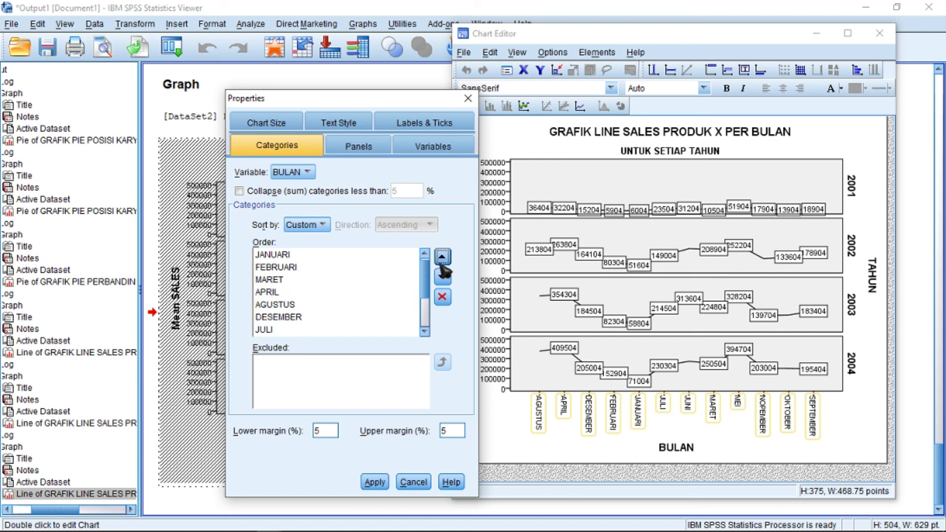
pyautogui.click(345, 295)
pyautogui.scroll(-2, 295, 327)
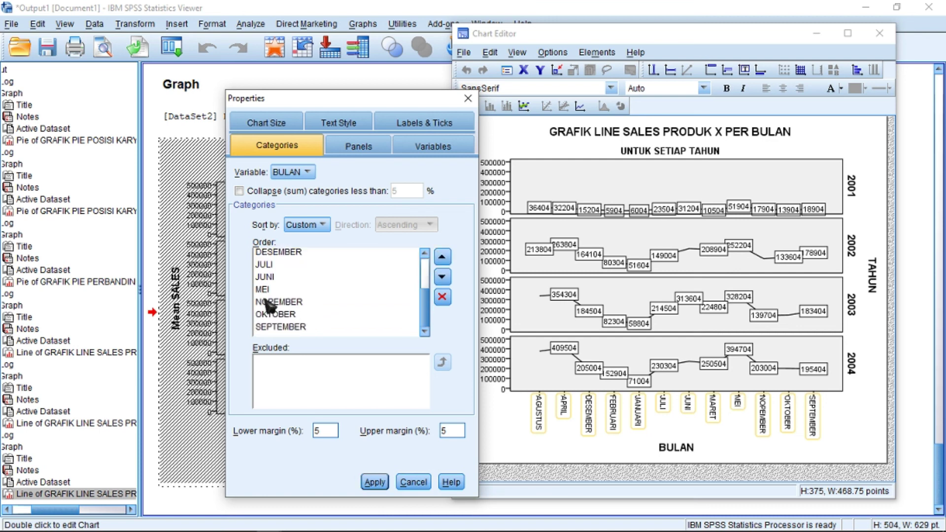
pyautogui.click(291, 290)
pyautogui.click(442, 257)
pyautogui.click(442, 258)
pyautogui.click(442, 258)
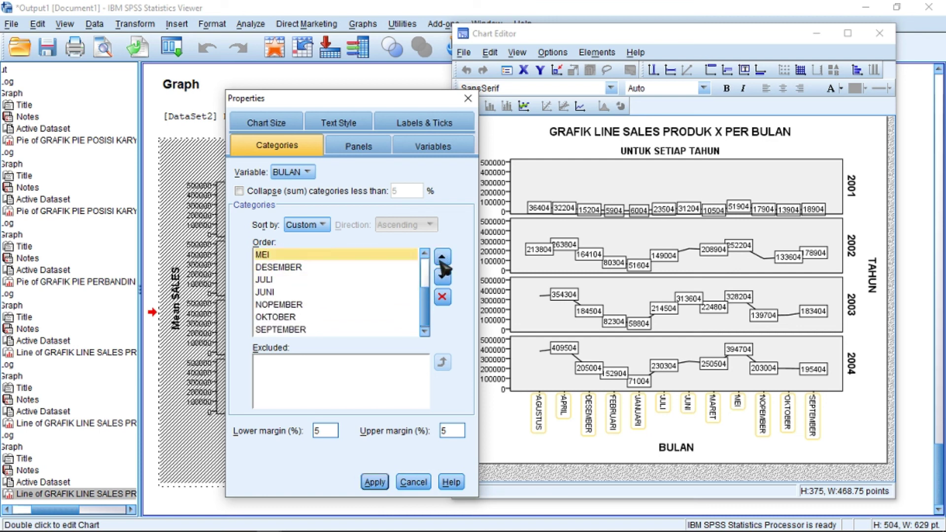
pyautogui.scroll(1, 392, 292)
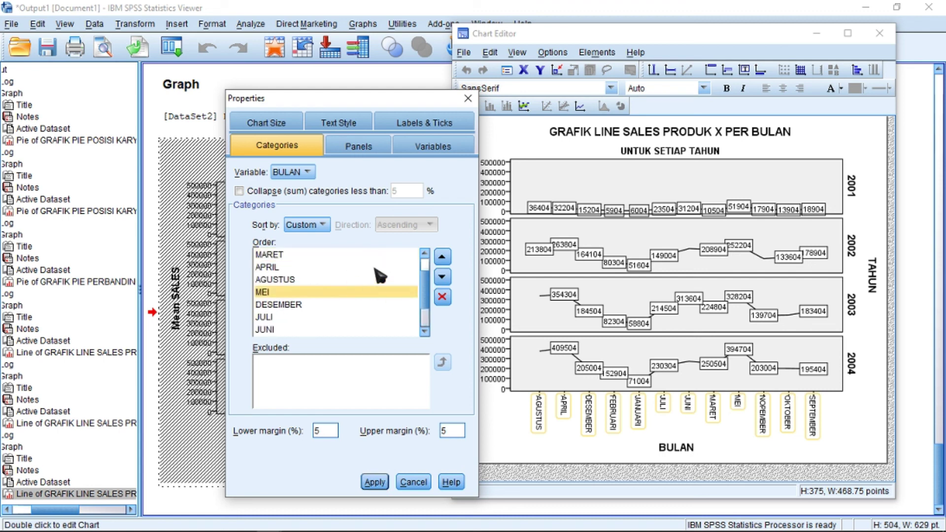
pyautogui.click(446, 257)
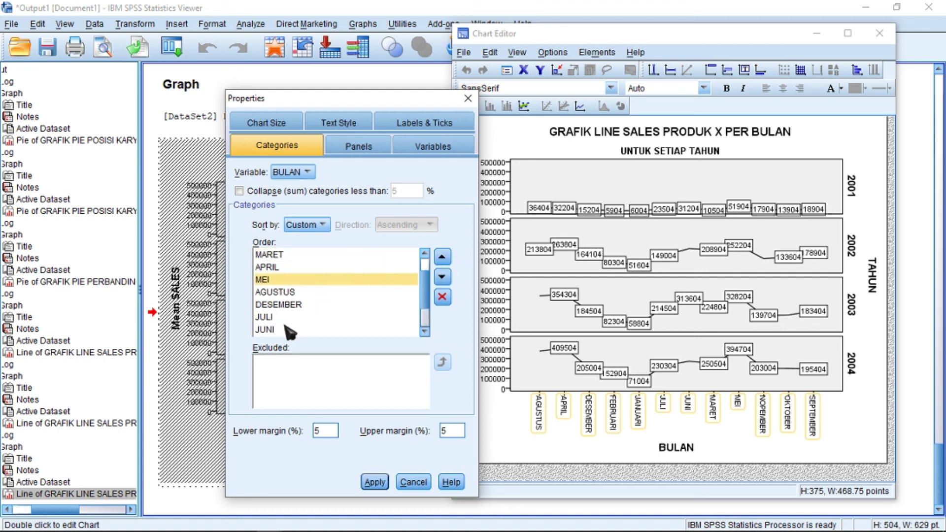
# Place JUNI and JULI directly after MEI in the BULAN category order, ahead of AGUSTUS.
pyautogui.click(281, 330)
pyautogui.click(446, 259)
pyautogui.click(443, 258)
pyautogui.click(442, 256)
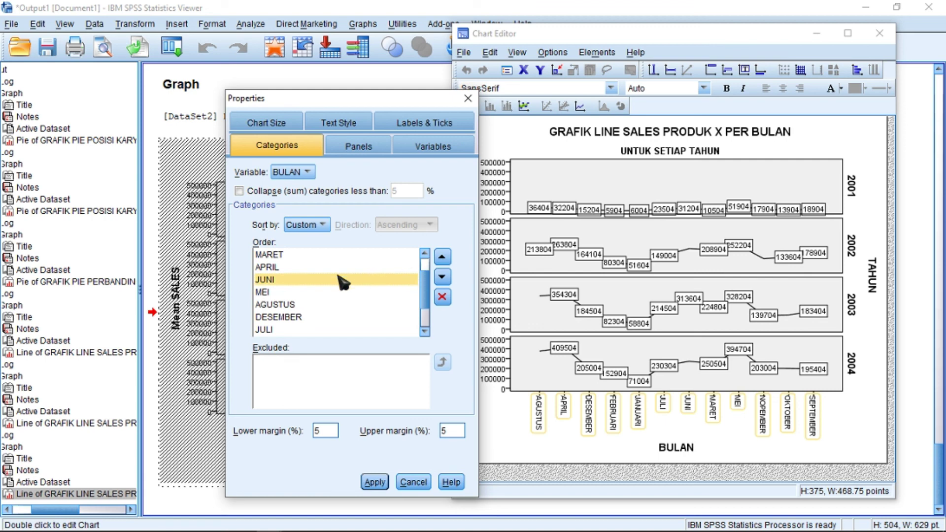
pyautogui.click(442, 277)
pyautogui.click(276, 330)
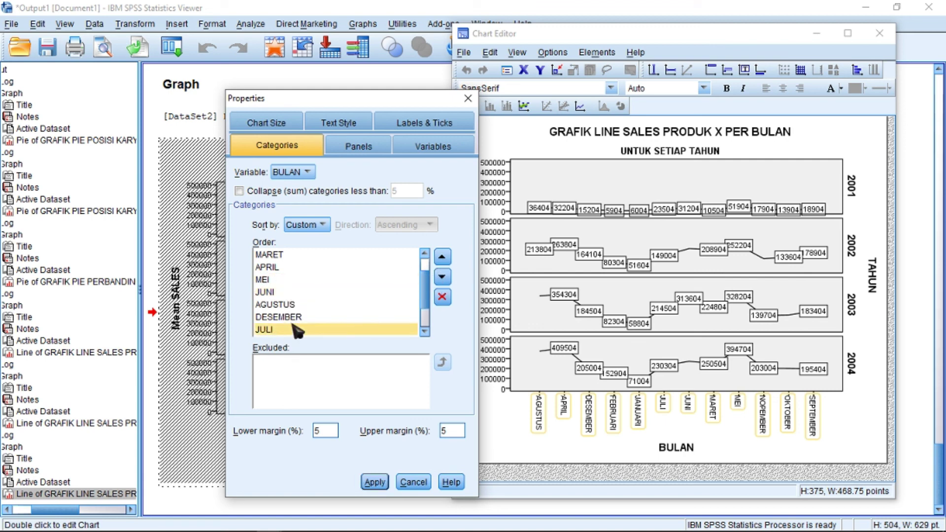
pyautogui.click(442, 257)
pyautogui.click(442, 258)
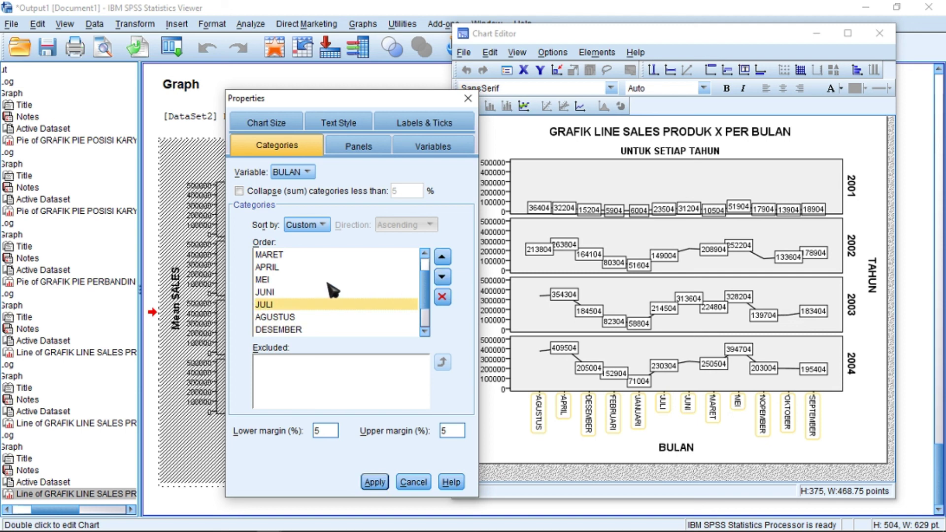
# Move SEPTEMBER up the BULAN category order to directly below AGUSTUS.
pyautogui.scroll(-1, 328, 301)
pyautogui.click(290, 329)
pyautogui.click(442, 257)
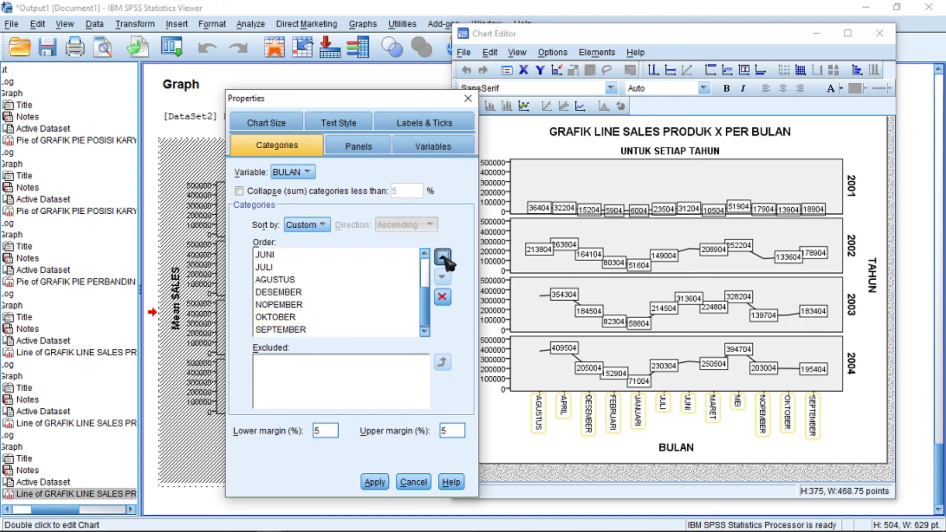
pyautogui.click(442, 258)
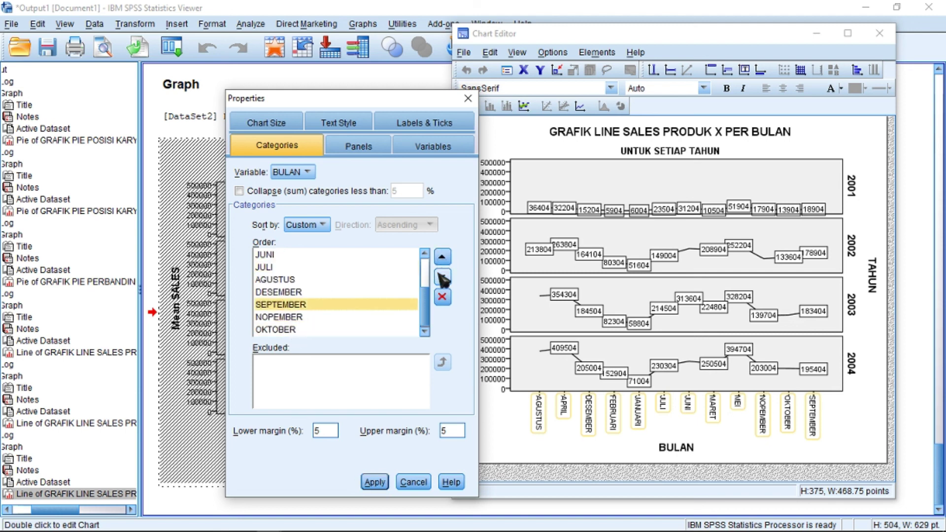
pyautogui.click(442, 257)
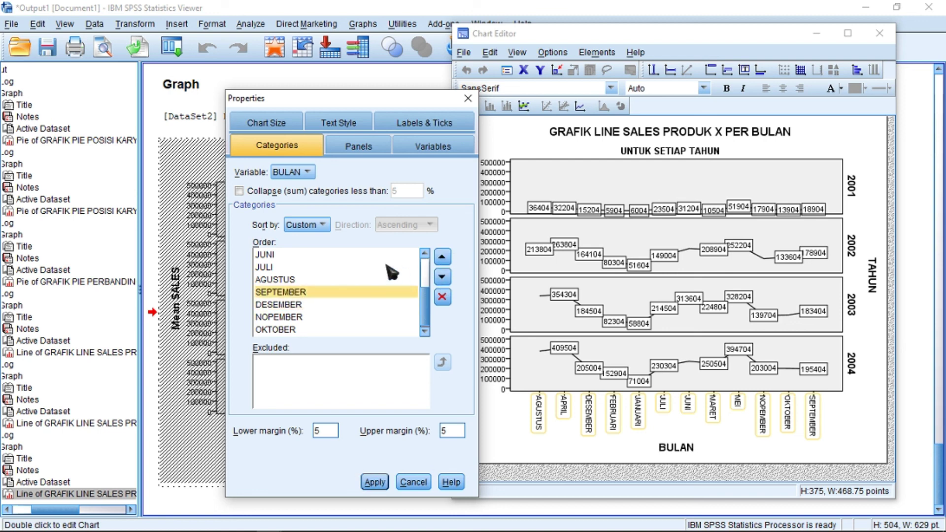
# Place OKTOBER and NOPEMBER between SEPTEMBER and DESEMBER in the BULAN category order.
pyautogui.click(285, 329)
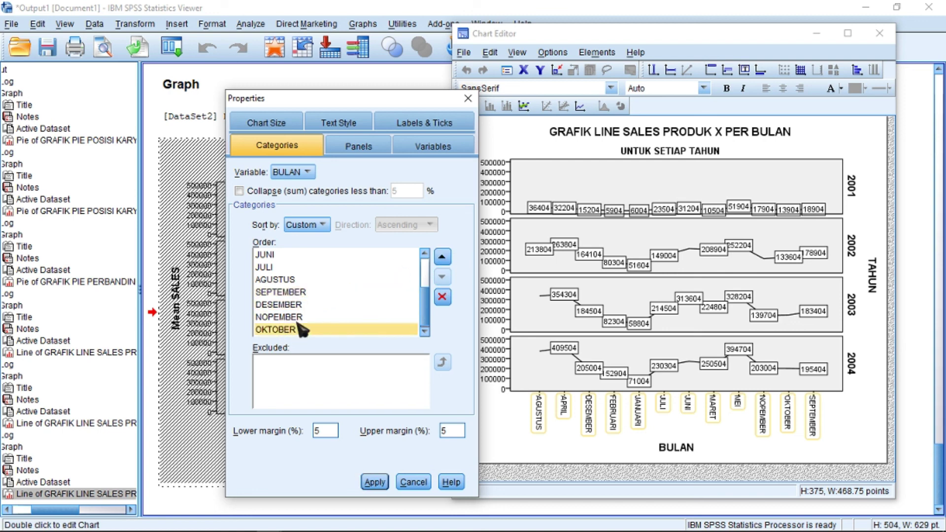
pyautogui.click(442, 257)
pyautogui.click(442, 257)
pyautogui.click(293, 329)
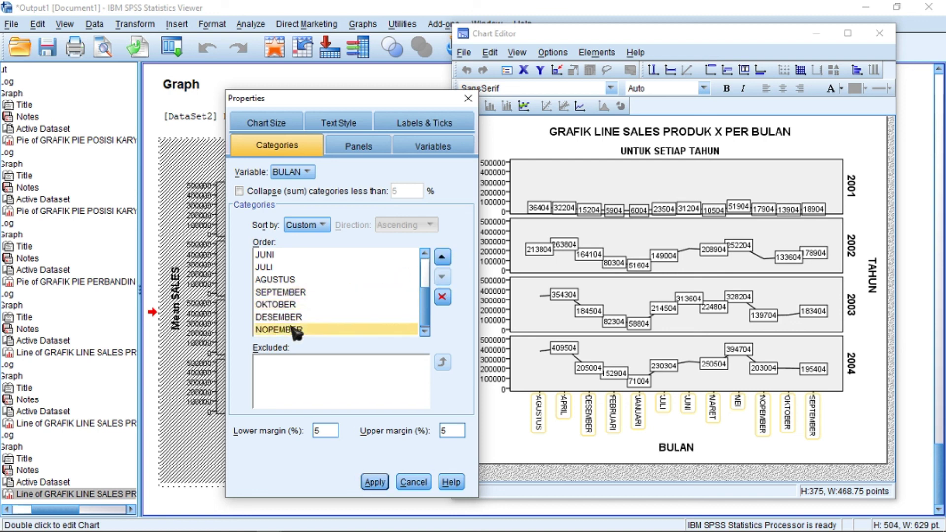
pyautogui.click(442, 257)
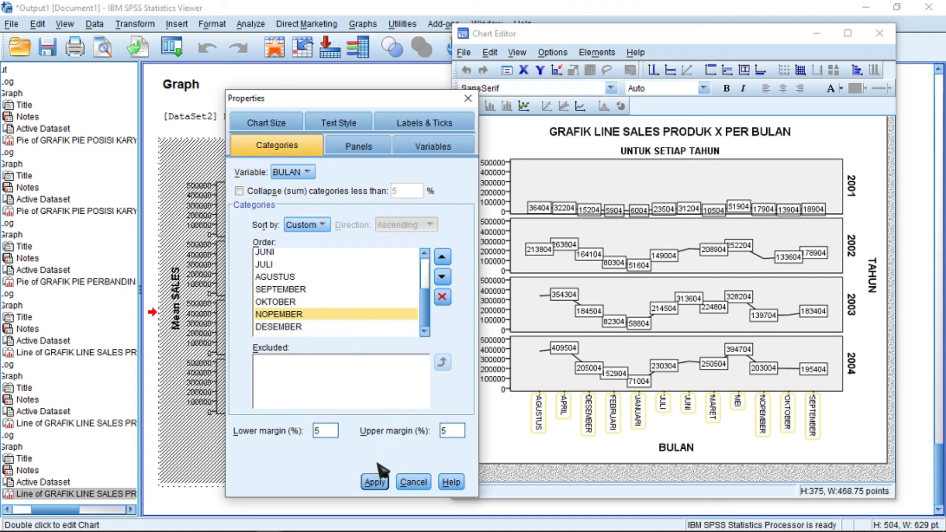
# Apply the custom BULAN category order to the chart, then close its properties and the Chart Editor.
pyautogui.click(374, 482)
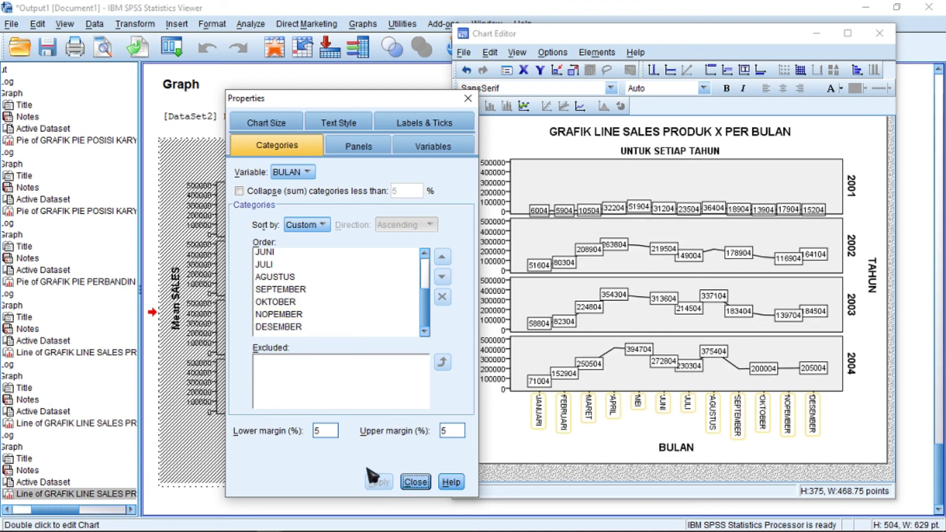
pyautogui.click(421, 481)
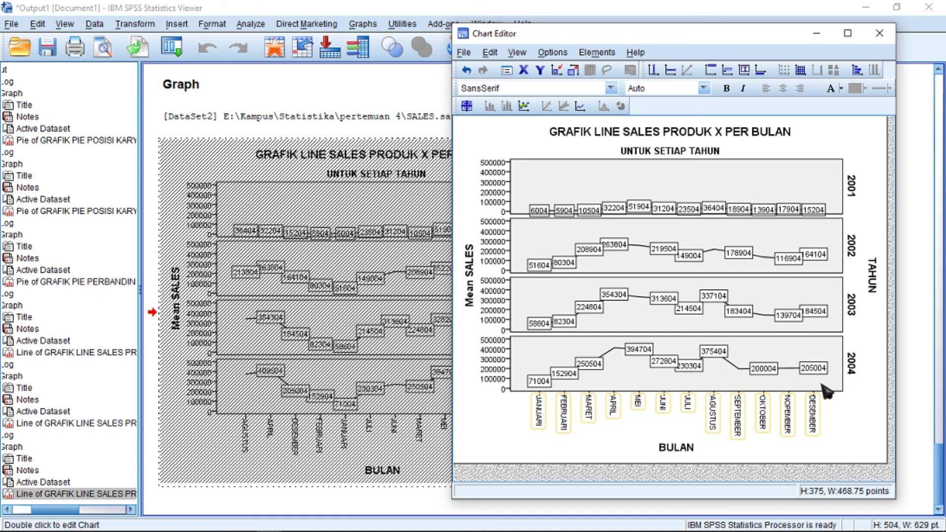
pyautogui.click(880, 33)
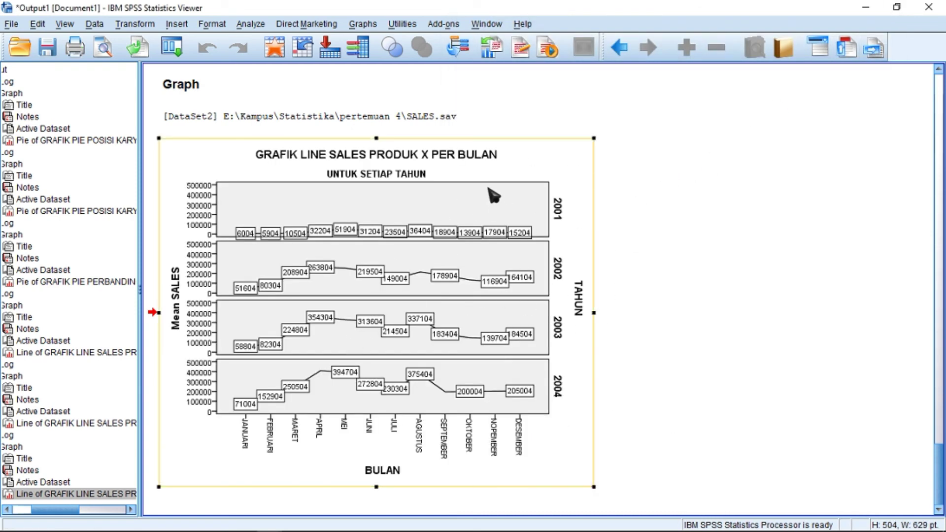
# Switch to the PowerPoint instructions and view the "Tampilan akhir" slide showing the final line panel chart.
pyautogui.moveTo(197, 526)
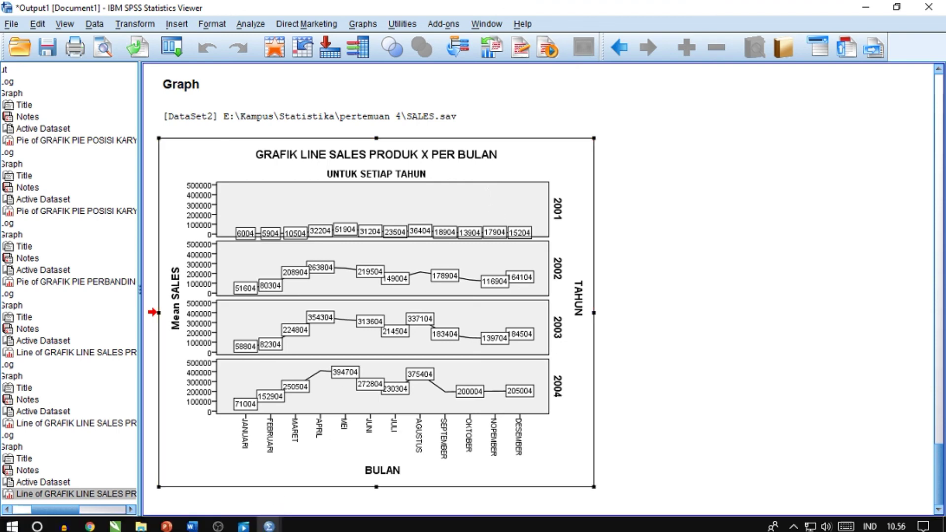
pyautogui.click(167, 522)
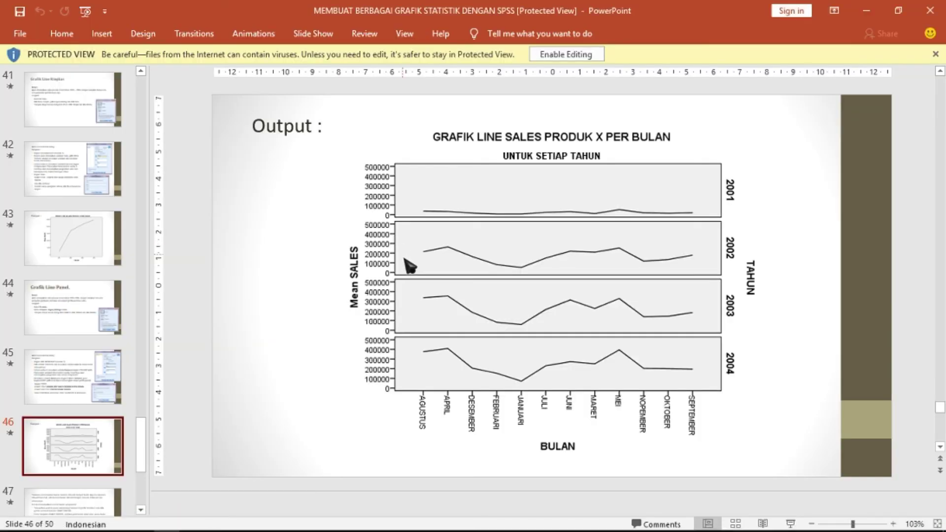
pyautogui.scroll(-4, 469, 346)
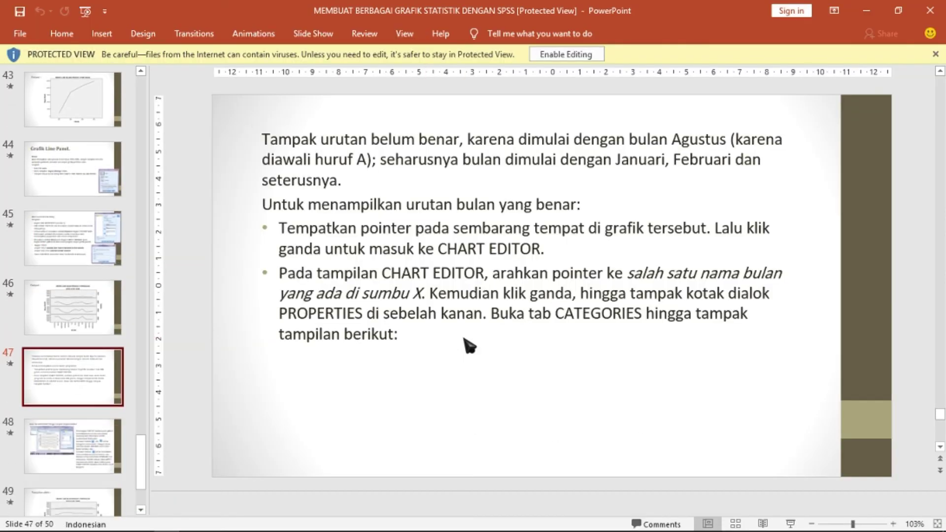
pyautogui.scroll(1, 469, 346)
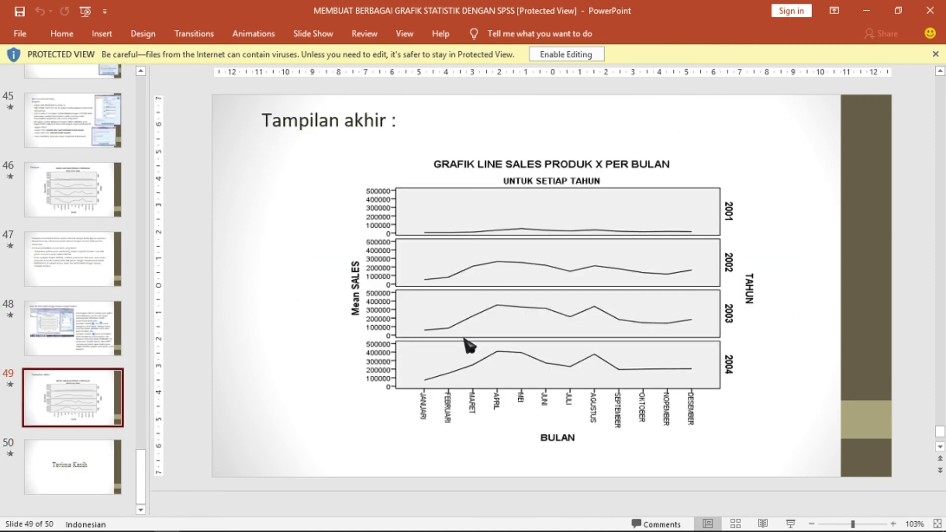